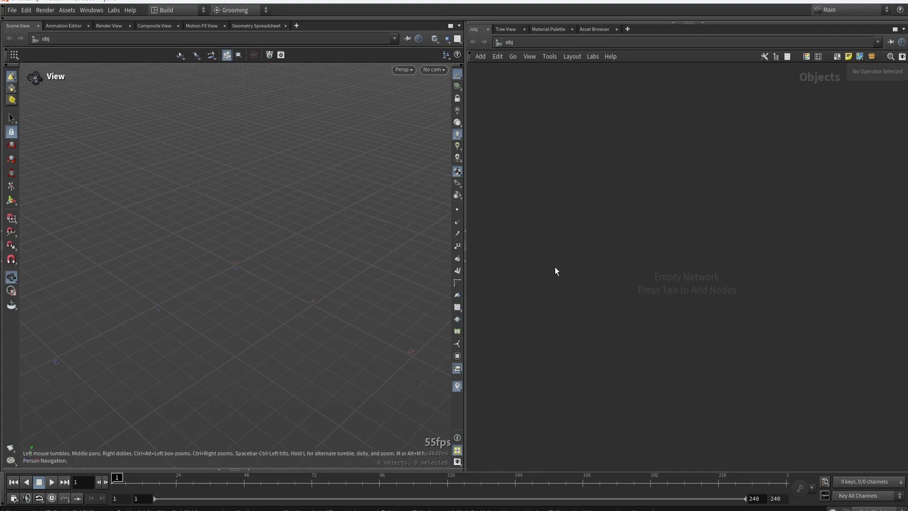
Create a geometry object in the scene and go inside it.
key(Tab)
text(geo)
key(Return)
click(555, 267)
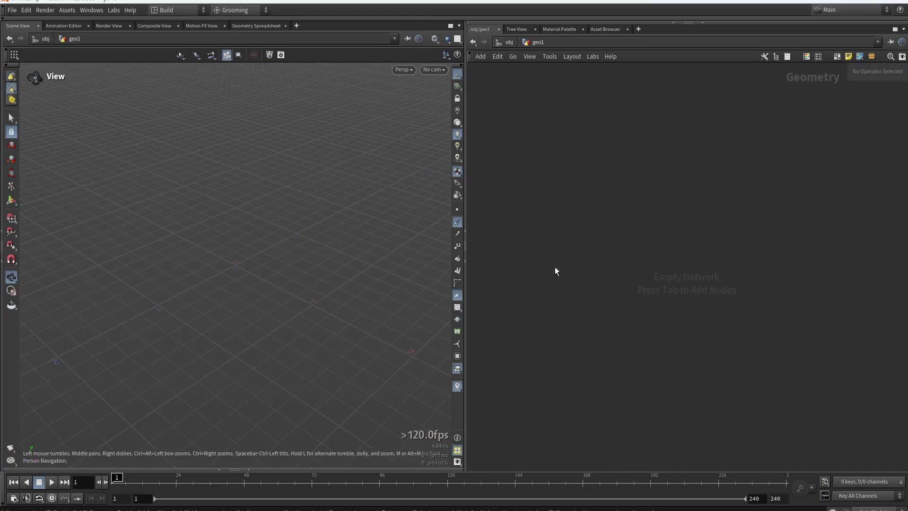
Add a Curve Polygon node to the geometry network and widen the space for the nodes.
key(Tab)
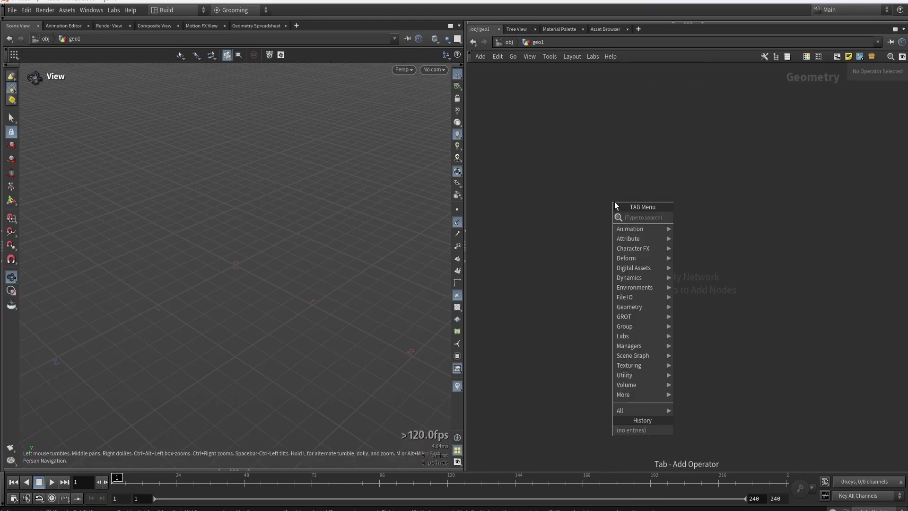
text(curve)
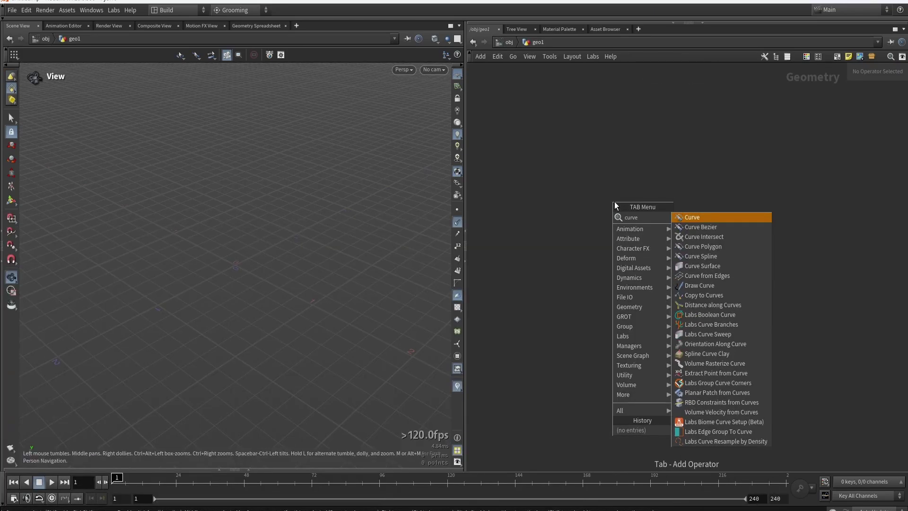
click(711, 248)
click(602, 232)
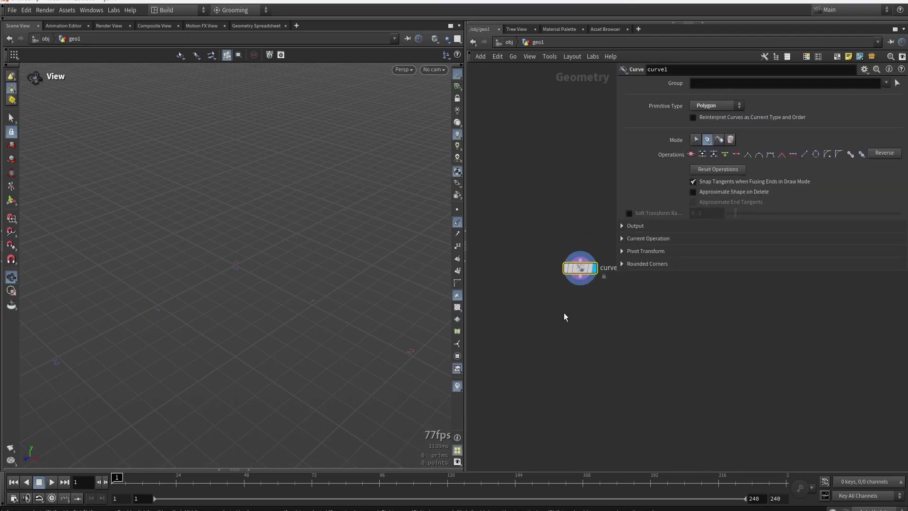
drag(615, 274, 664, 335)
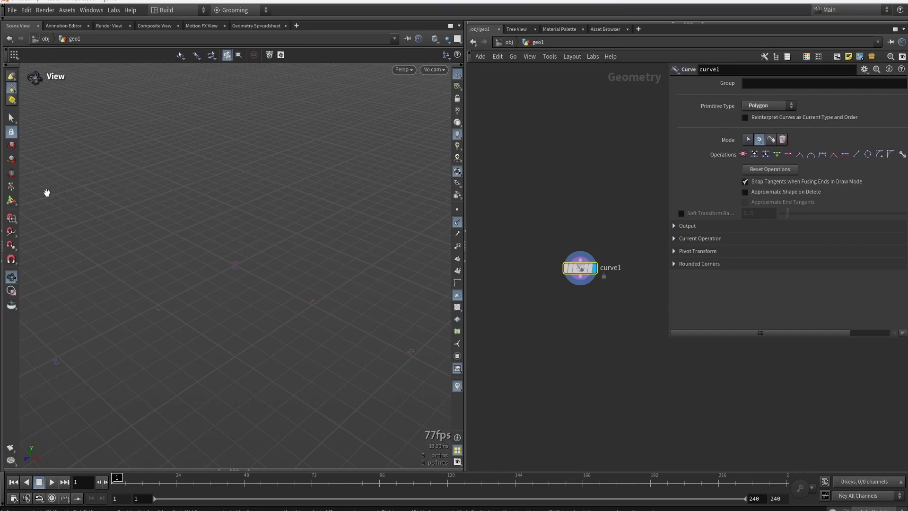
Draw a four-point Z-shaped polygon curve around the origin in the top view.
click(12, 200)
drag(213, 227, 251, 239)
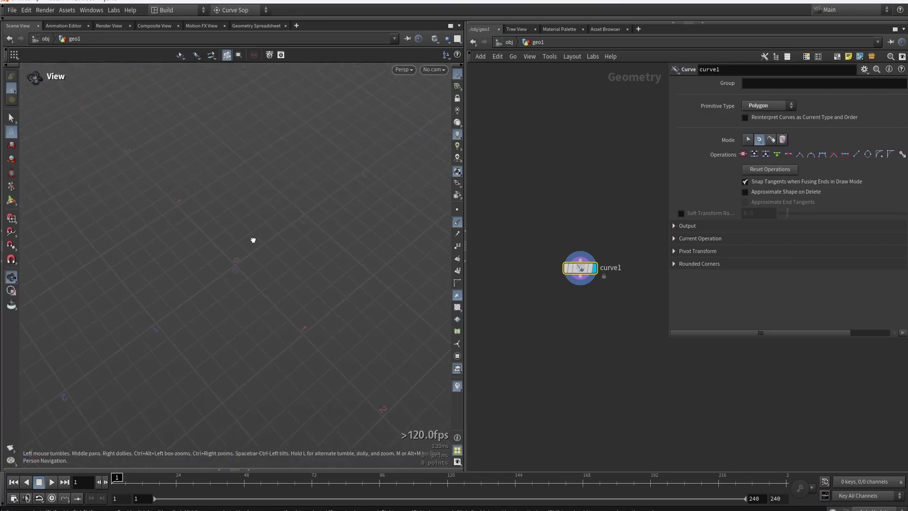
key(space+2)
scroll(245, 211, down, 5)
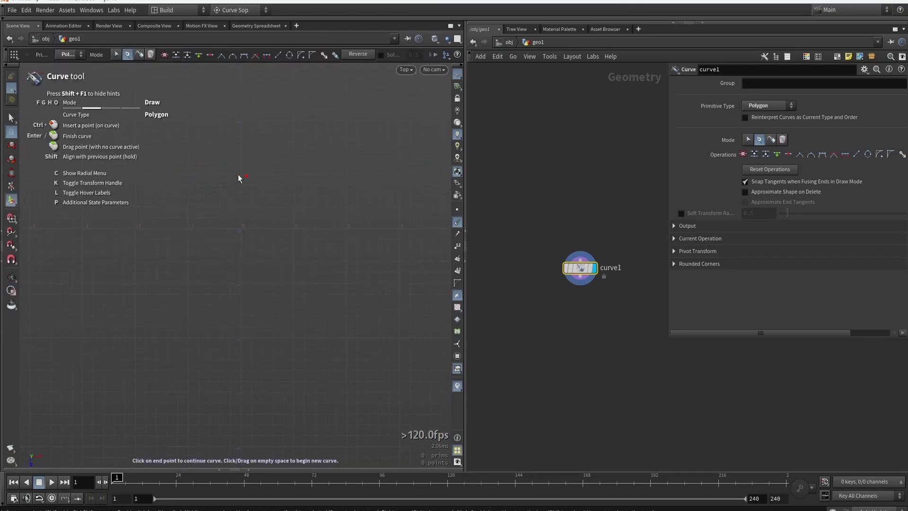
scroll(208, 246, up, 2)
scroll(324, 223, down, 1)
click(206, 172)
click(327, 213)
click(198, 286)
click(295, 280)
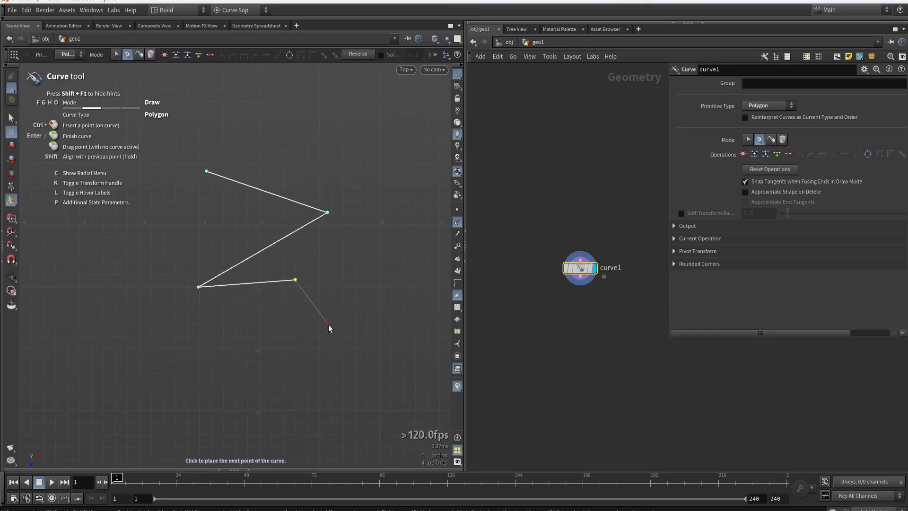
Examine the drawn curve in perspective and read the curve node's geometry information.
drag(308, 259, 253, 237)
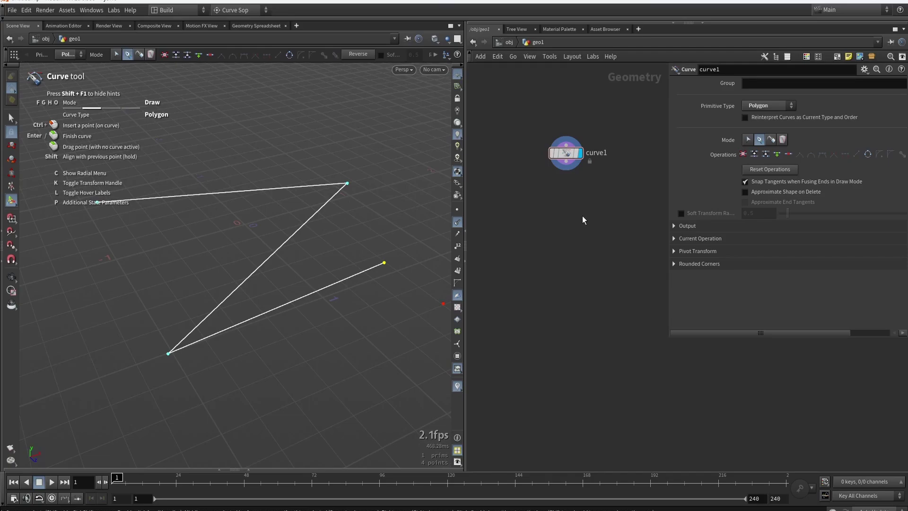
click(457, 271)
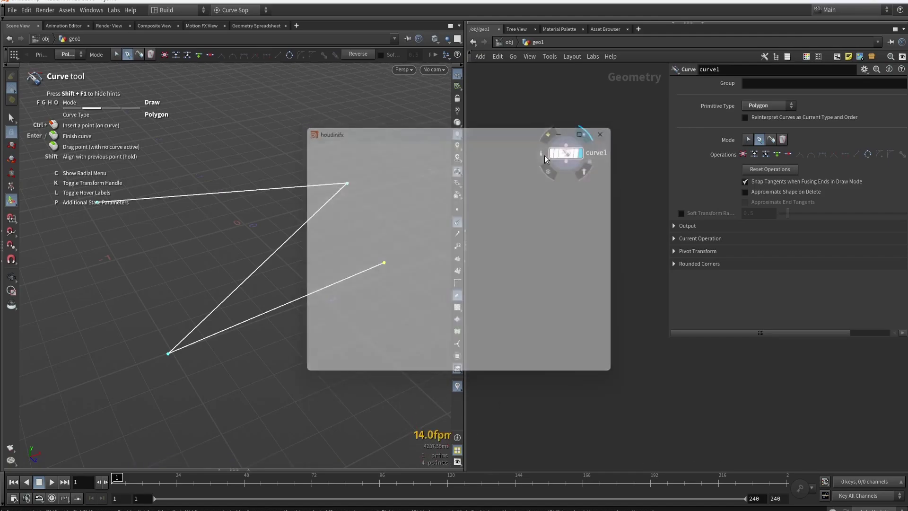
middle_click(544, 156)
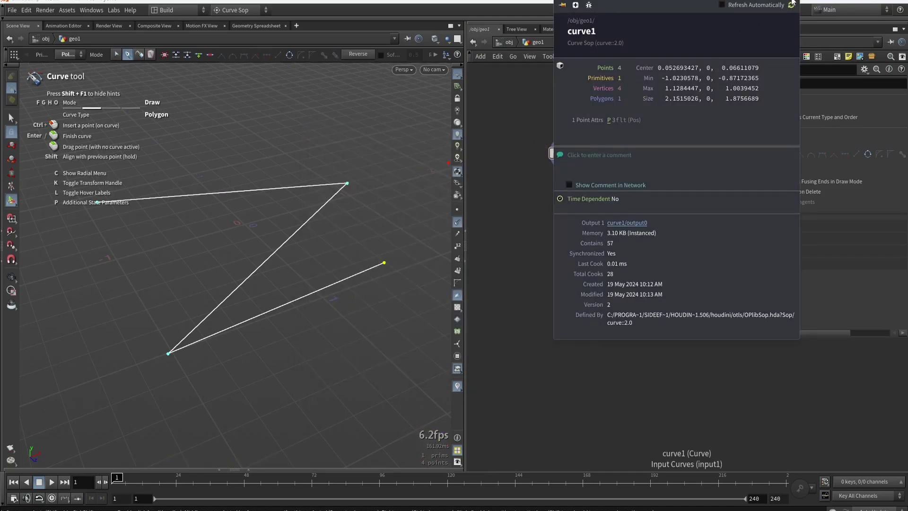
Add a Convert Line node below the curve node, wire the curve into it and display its output.
key(Tab)
text(convert)
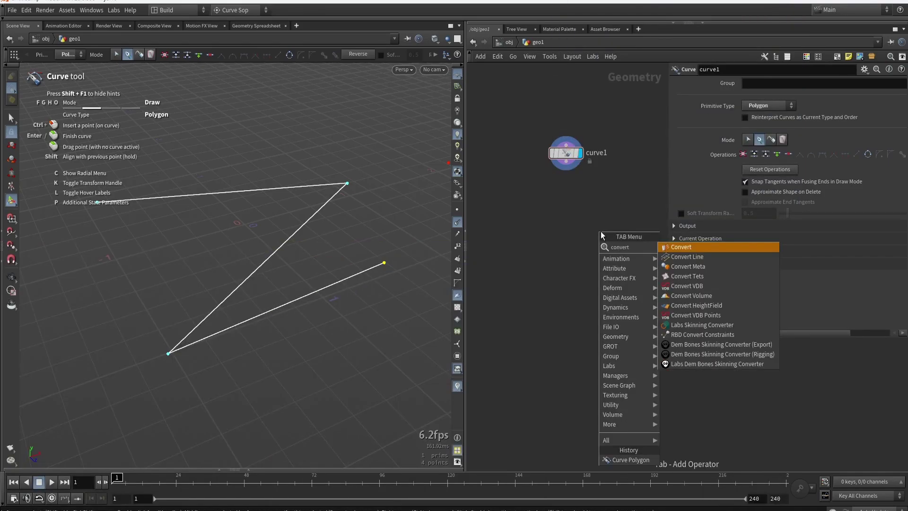
key(Down)
key(Return)
click(529, 246)
drag(566, 162, 571, 283)
click(542, 247)
Read the Convert Line node's geometry information to check its points and primitives.
click(541, 276)
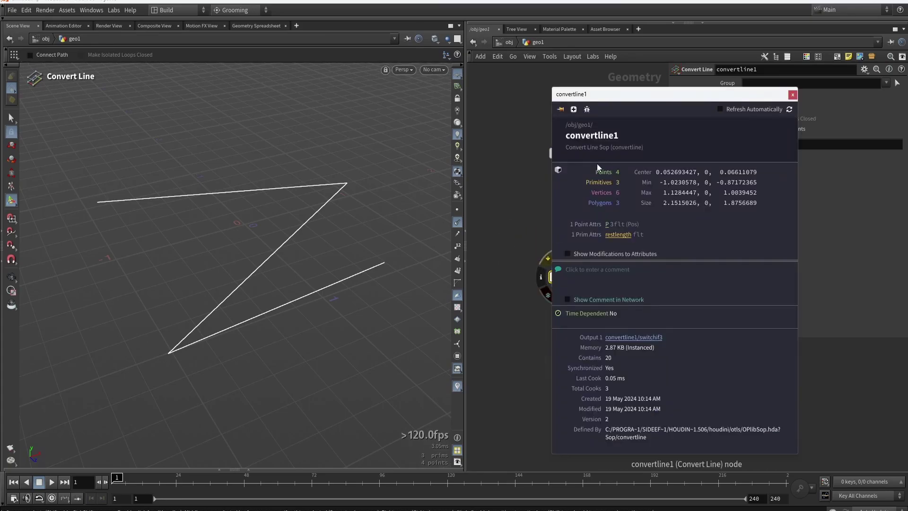
click(792, 96)
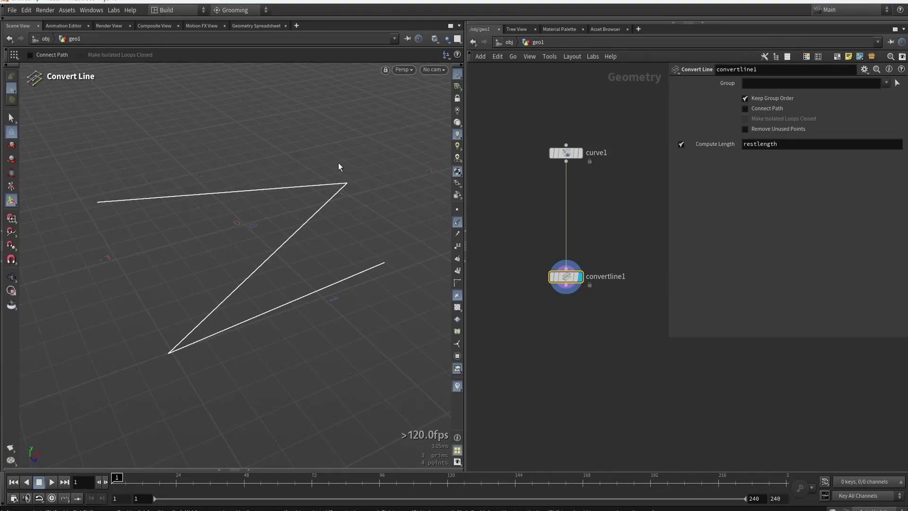
drag(670, 339, 694, 183)
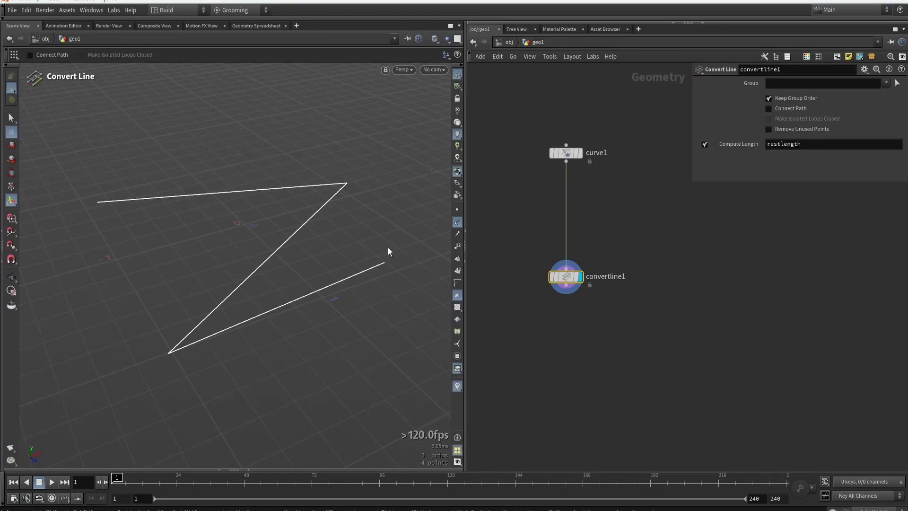
Add a For-Each Primitive loop fed by the Convert Line node and display its end block.
scroll(648, 303, down, 4)
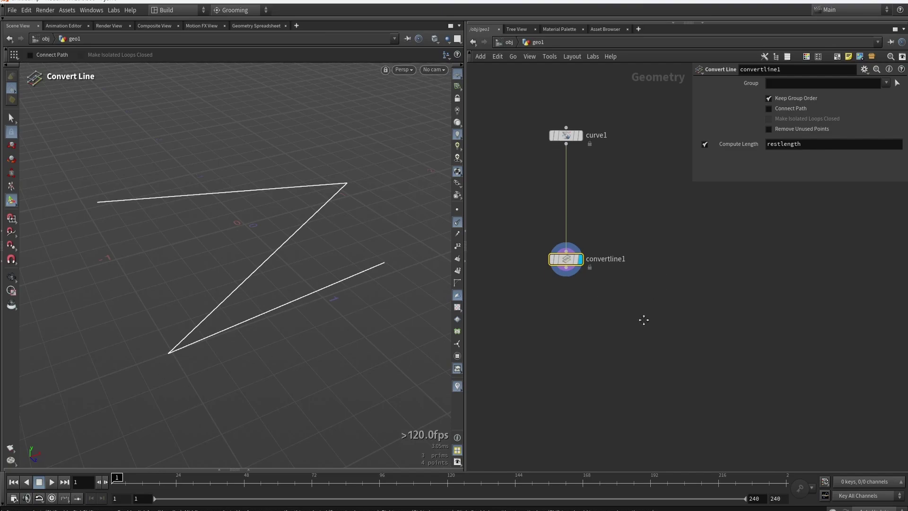
scroll(634, 269, down, 3)
scroll(580, 266, up, 1)
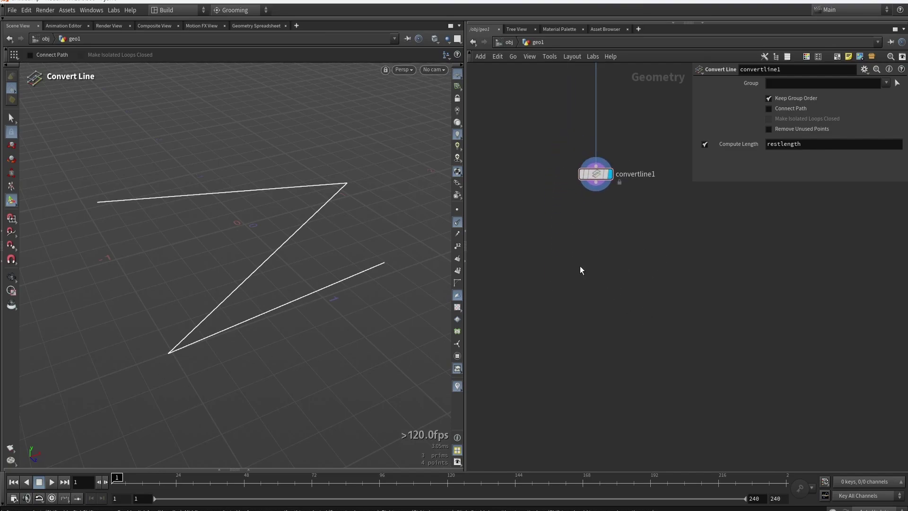
key(Tab)
text(for)
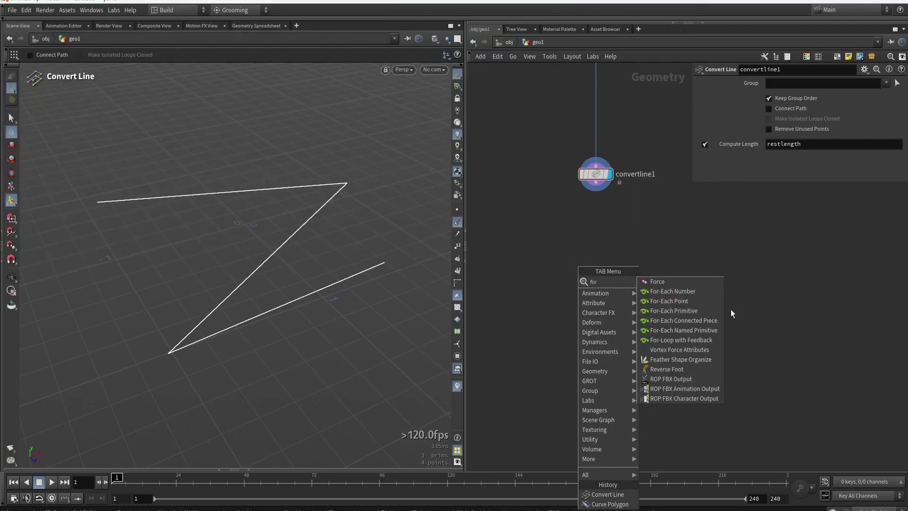
click(688, 311)
click(597, 250)
scroll(601, 190, up, 1)
drag(596, 206, 593, 266)
click(614, 375)
middle_drag(600, 441, 600, 288)
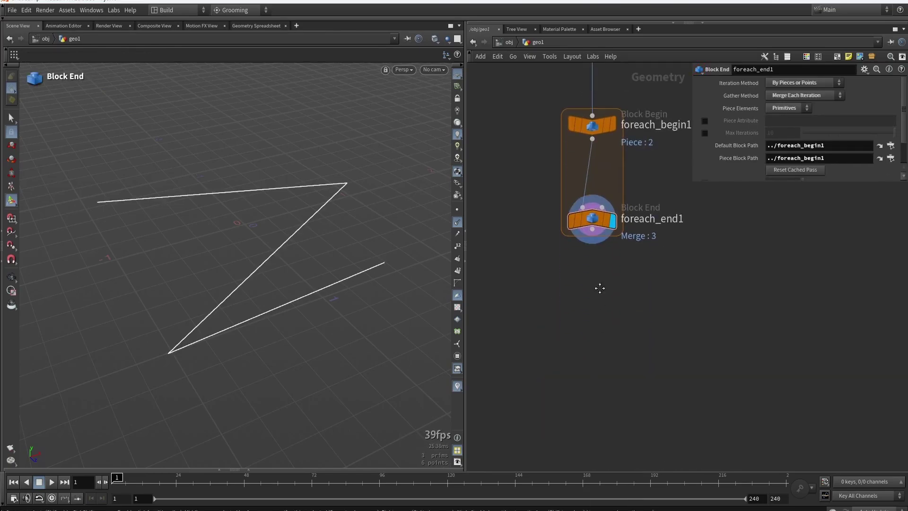
Move the loop's end block far below the begin block and display the begin block's single piece.
drag(592, 219, 593, 387)
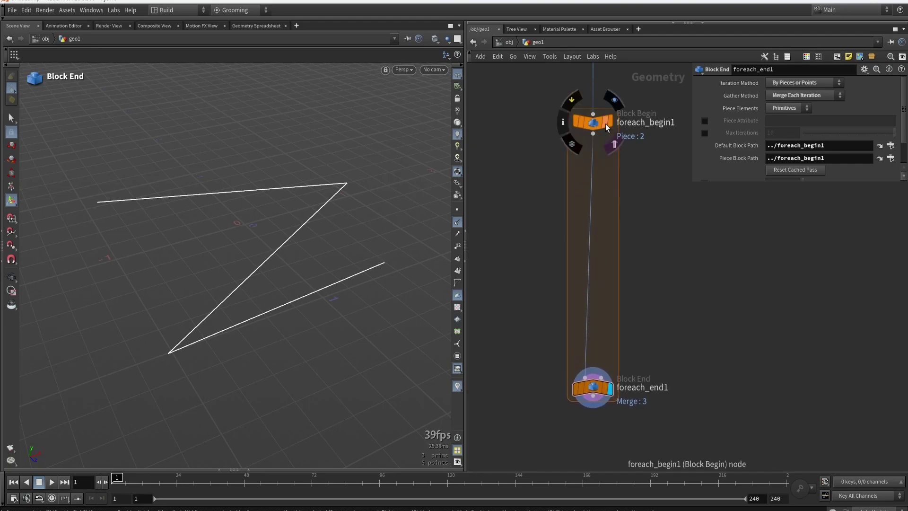
click(607, 126)
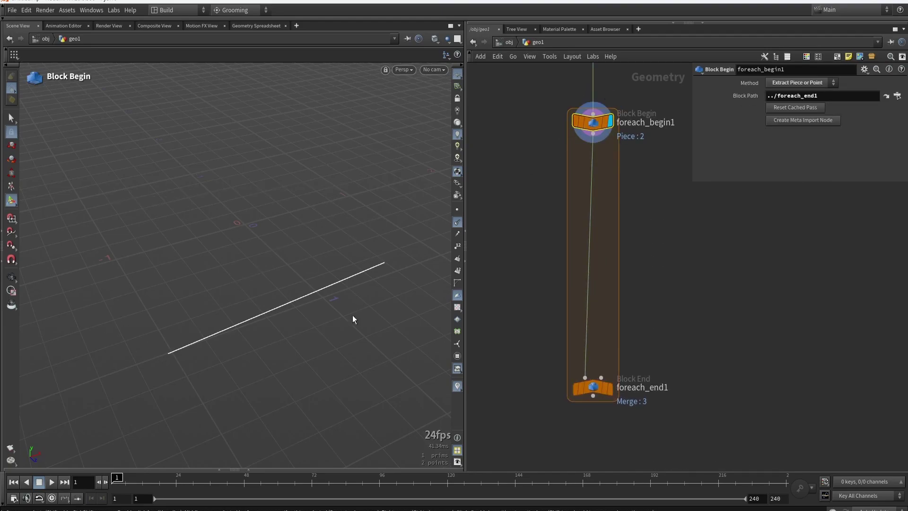
middle_drag(623, 219, 643, 248)
Add a Sweep node inside the loop, with the begin block wired into its first input, and display it.
key(Tab)
text(s)
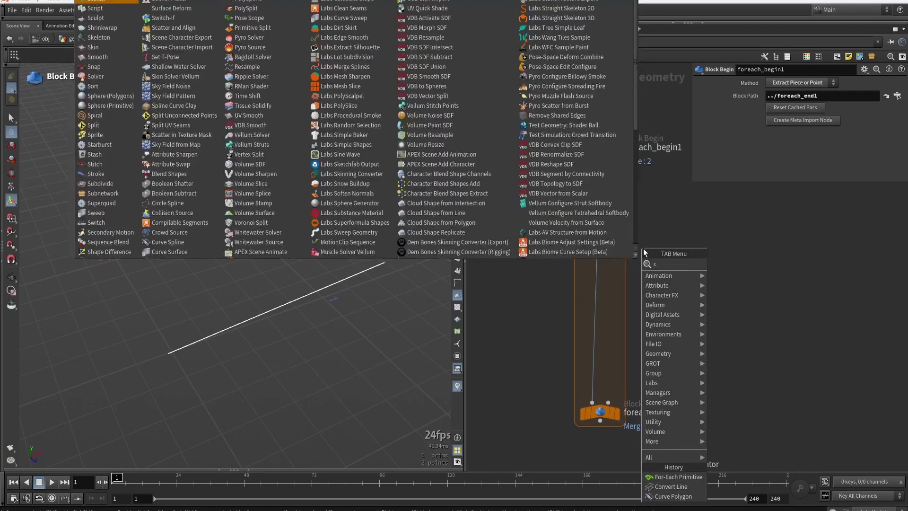
text(we)
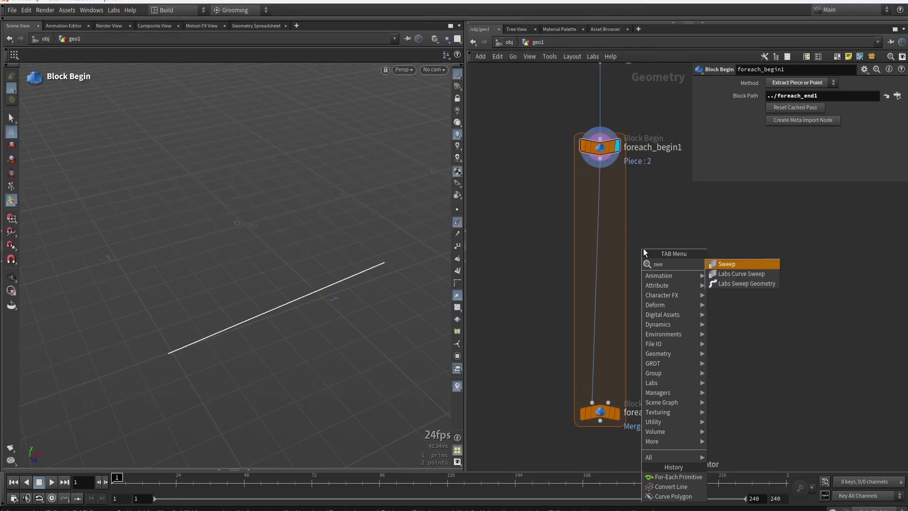
click(715, 263)
click(634, 206)
scroll(626, 168, up, 3)
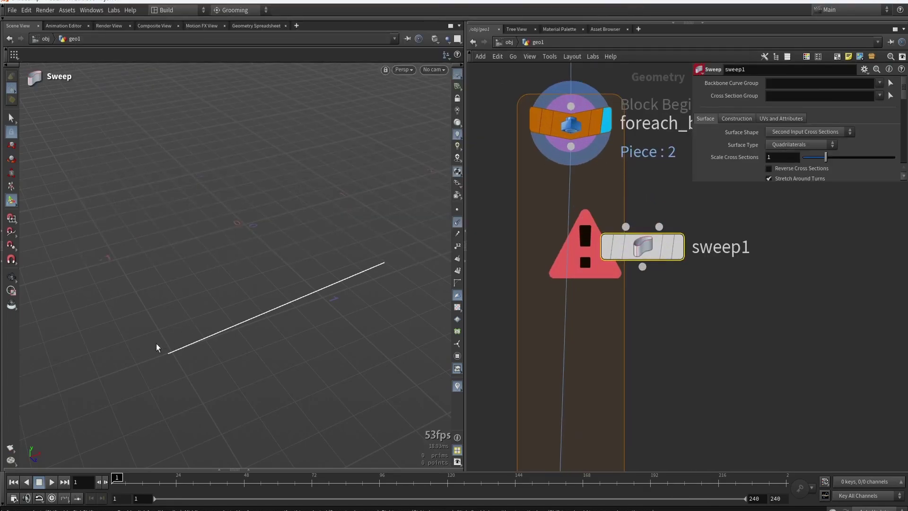
drag(571, 146, 625, 226)
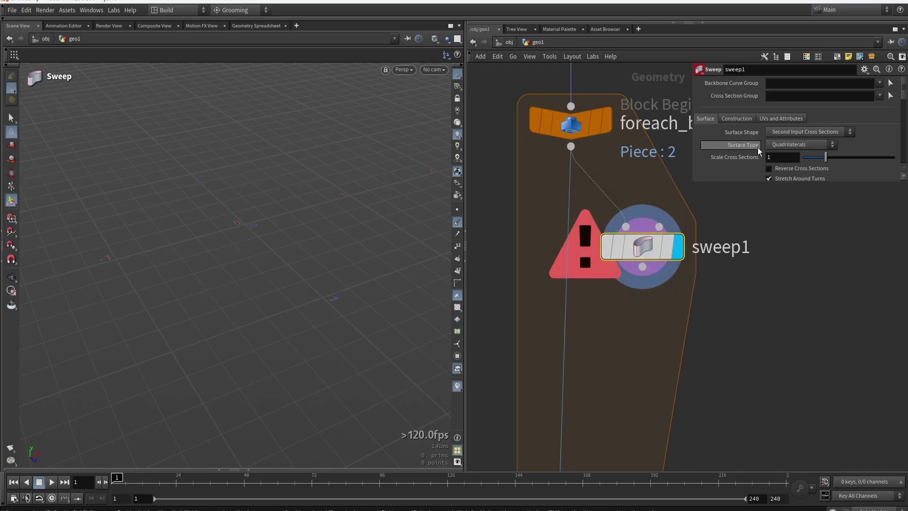
Set the sweep's surface shape to Ribbon and surface type to Columns, with 7 columns and a width of 0.434.
click(790, 134)
click(785, 170)
middle_drag(609, 327, 532, 333)
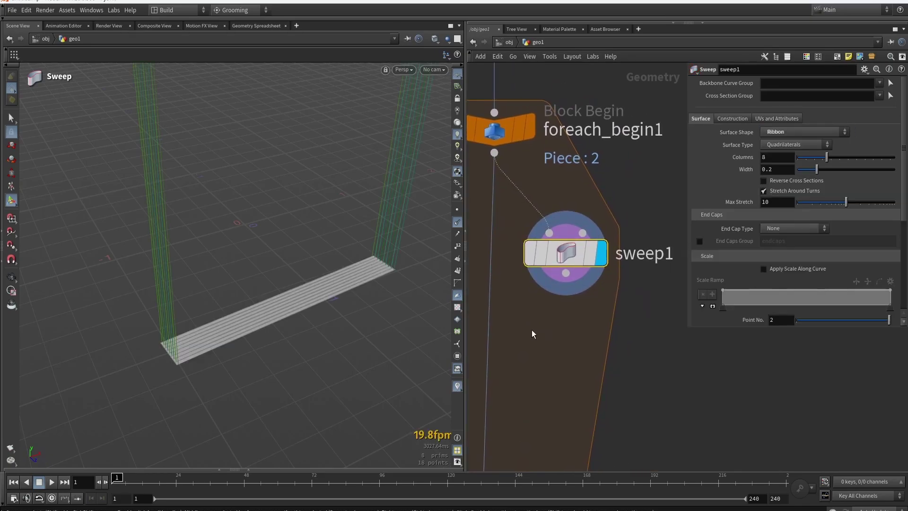
mouse_move(823, 164)
mouse_down()
mouse_move(858, 170)
mouse_move(818, 172)
mouse_move(838, 173)
mouse_up()
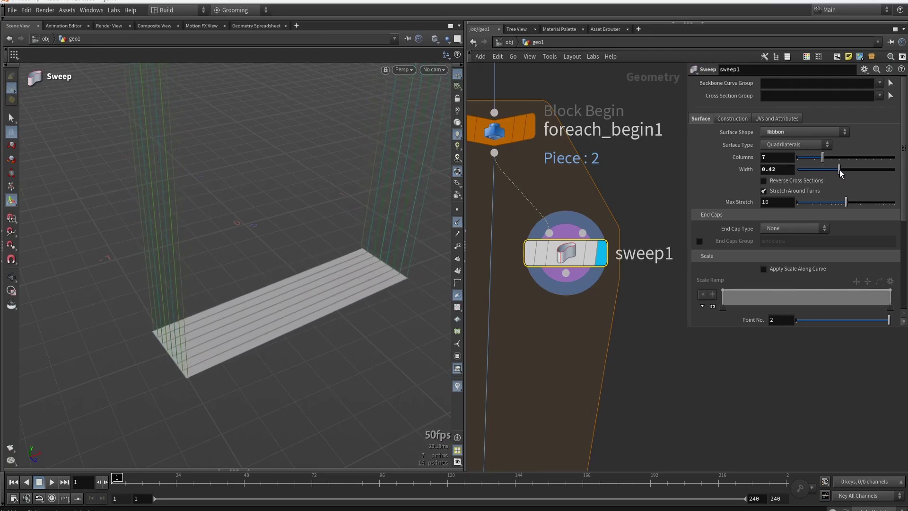
click(801, 146)
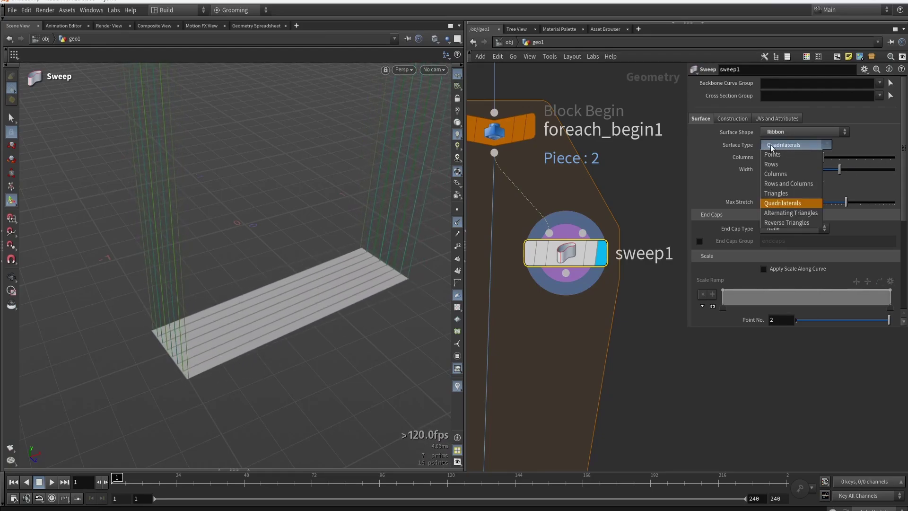
click(780, 173)
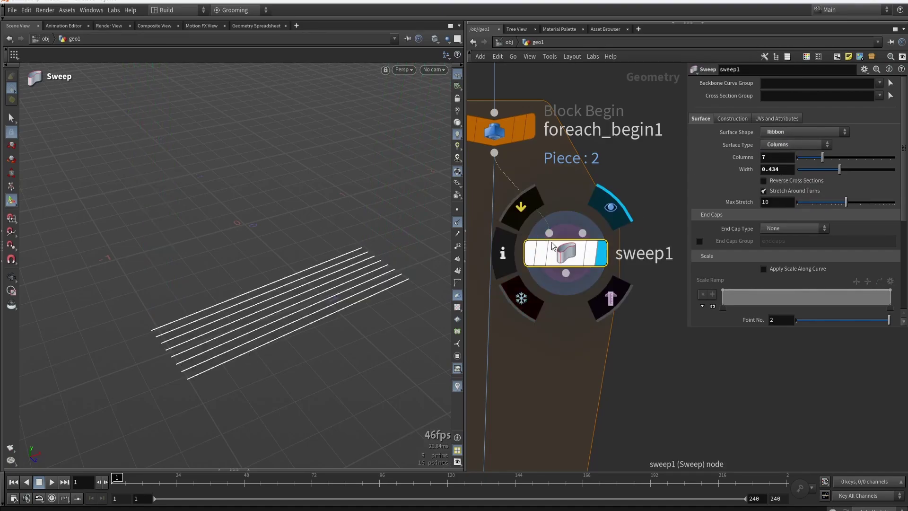
Set the sweep's number of columns to 2.
double_click(781, 158)
text(2)
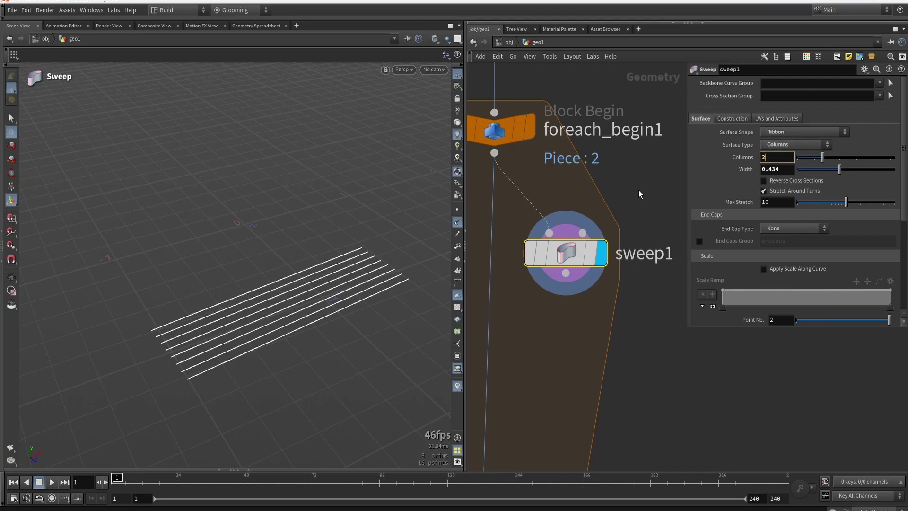
click(634, 196)
key(Escape)
drag(368, 277, 346, 290)
key(Return)
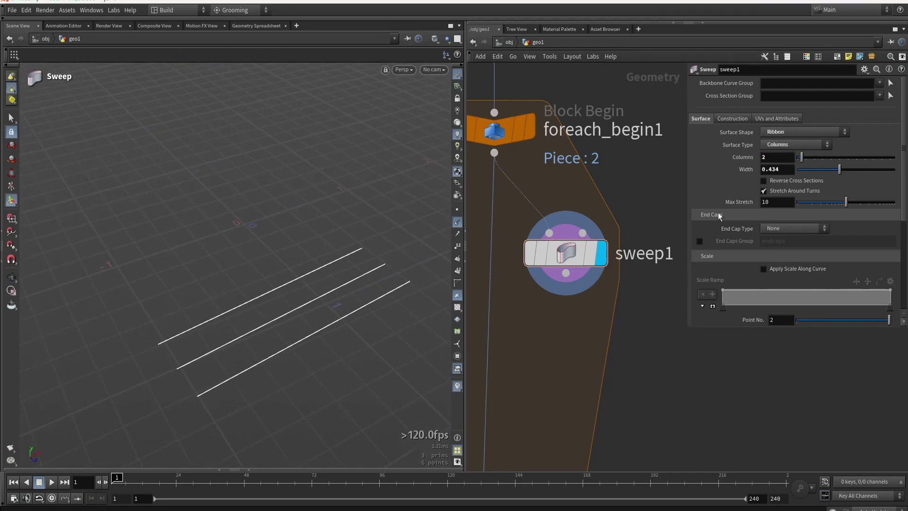
Set the sweep's Target Up Vector to Y Axis and return to its surface settings.
click(730, 119)
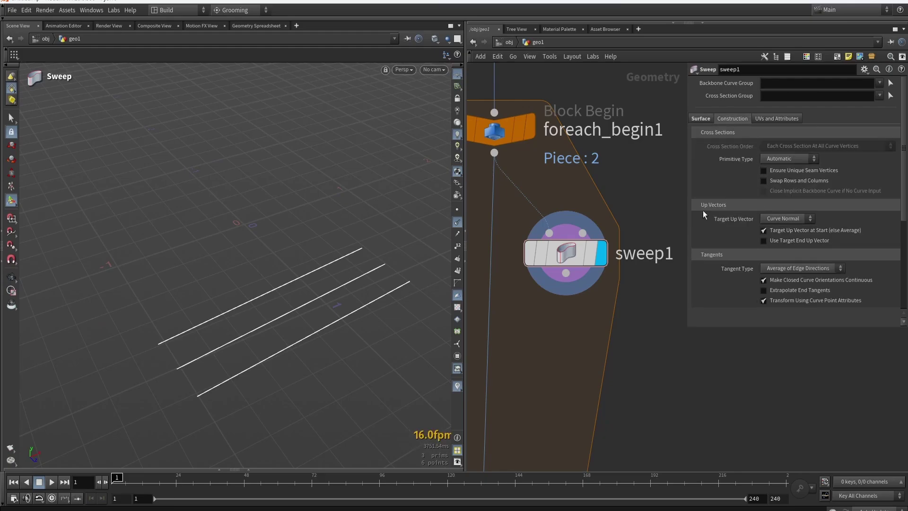
click(796, 219)
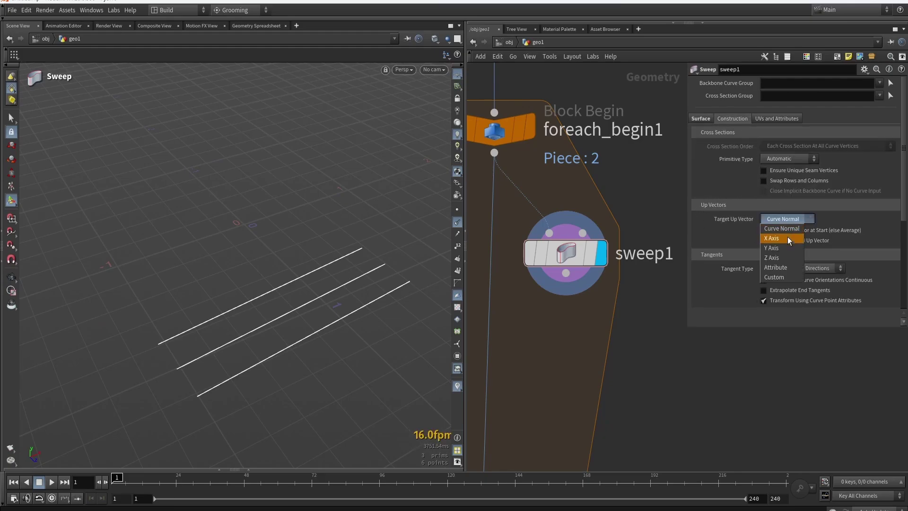
click(784, 249)
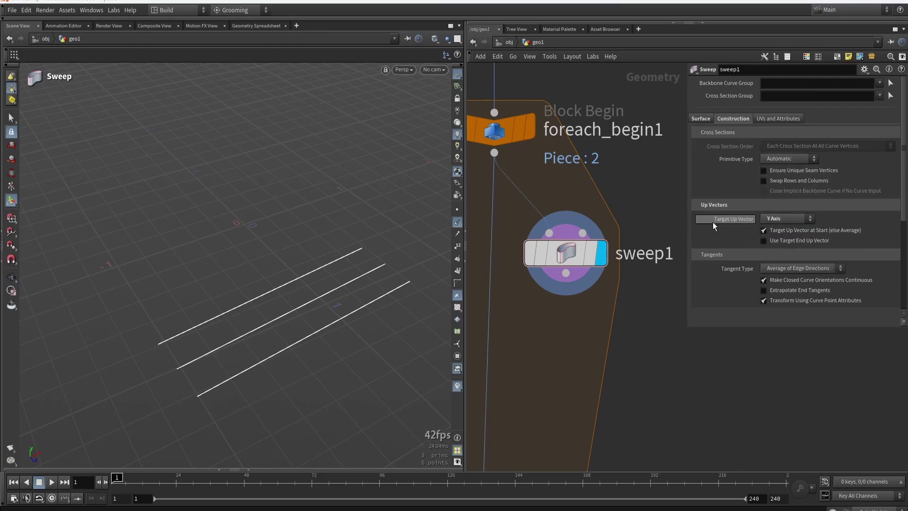
click(701, 118)
drag(690, 330, 677, 330)
key(h)
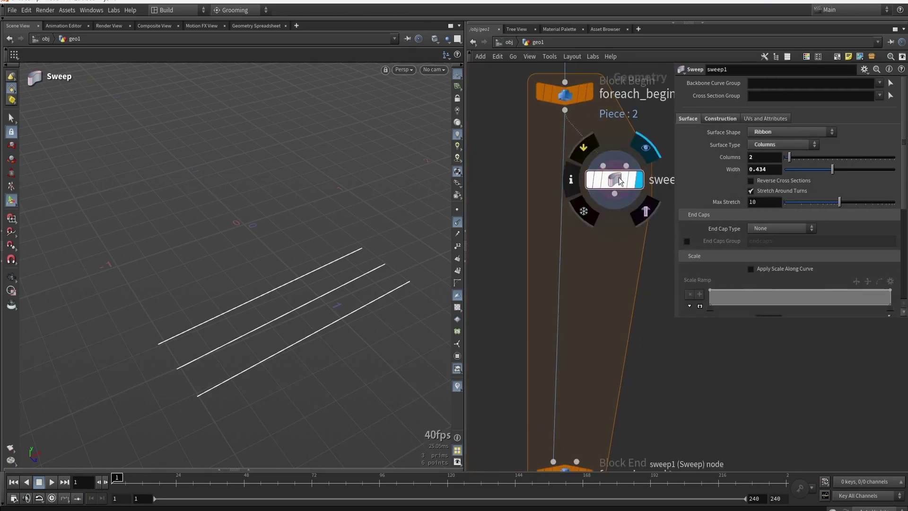
Wire the sweep into the loop's end block, display the end block, and align the sweep beneath the begin block.
drag(584, 189, 549, 355)
click(574, 365)
mouse_move(240, 194)
mouse_down()
mouse_move(351, 223)
mouse_move(348, 191)
mouse_move(215, 188)
mouse_move(247, 207)
mouse_move(276, 204)
mouse_move(229, 200)
mouse_move(270, 222)
mouse_move(284, 203)
mouse_move(336, 202)
mouse_move(230, 210)
mouse_up()
scroll(229, 198, down, 5)
right_drag(230, 209, 296, 213)
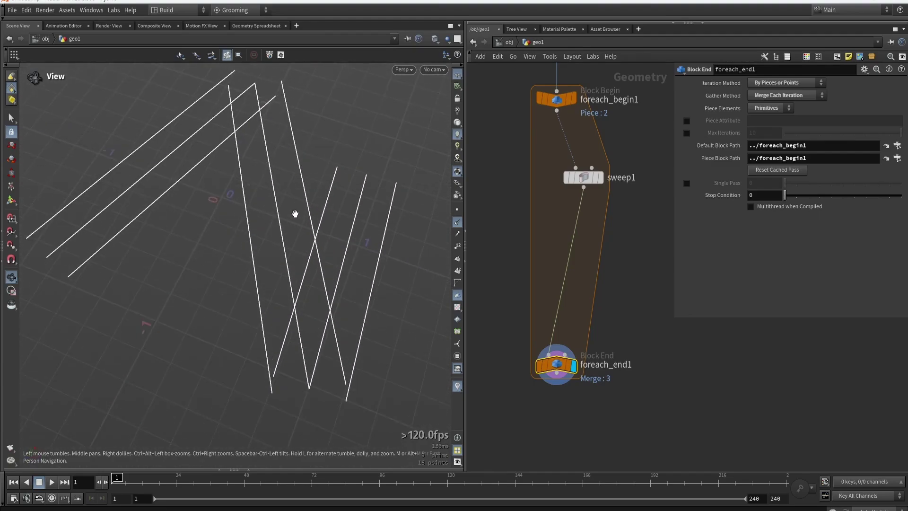
key(Return)
drag(589, 181, 563, 154)
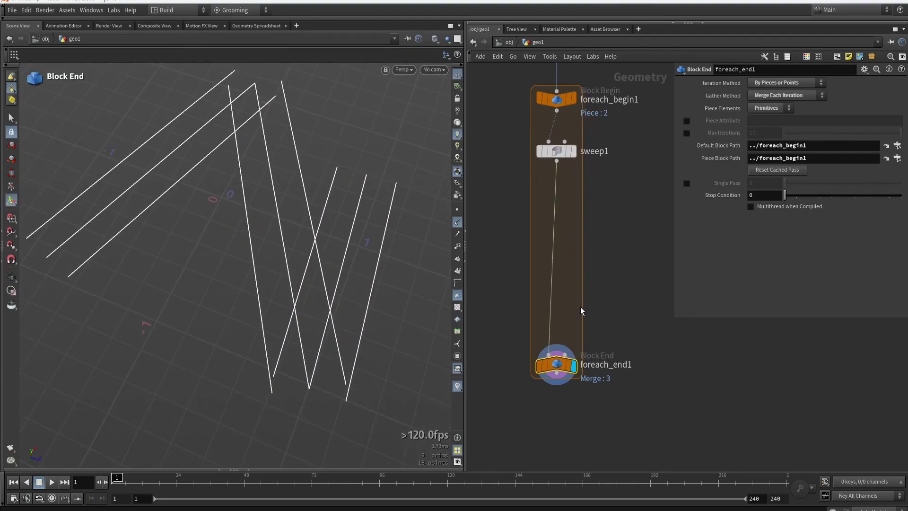
Add a Mountain node after the for-each end block, wire it in, and display it.
key(Tab)
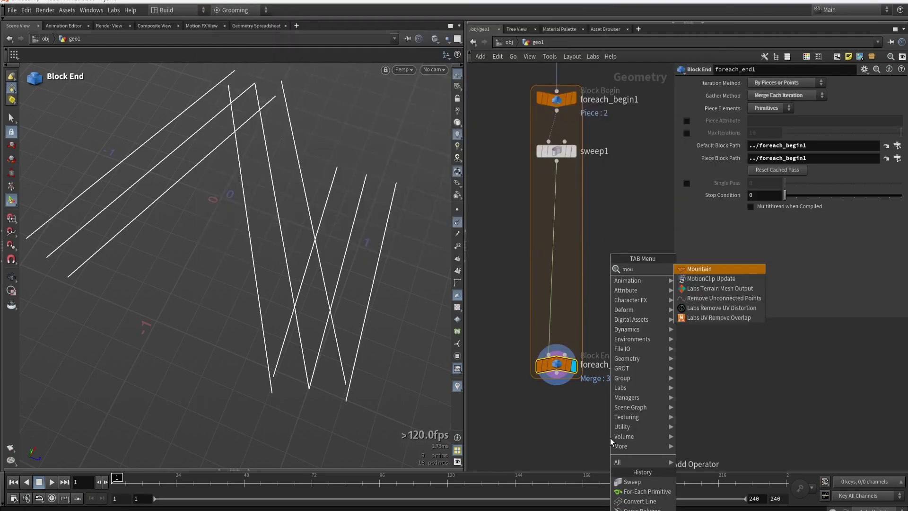
key(Escape)
click(578, 416)
scroll(565, 390, up, 3)
drag(547, 354, 625, 437)
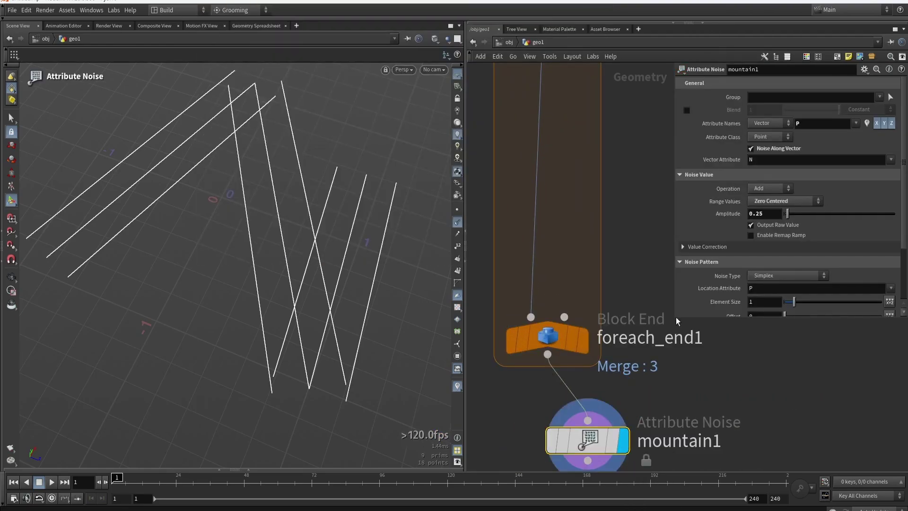
Set the mountain's amplitude to 1.47, turn off Noise Along Vector, and exclude the Y component from the noise.
mouse_move(787, 213)
mouse_down()
mouse_move(817, 213)
mouse_move(791, 213)
mouse_move(792, 201)
mouse_move(832, 202)
mouse_move(798, 218)
mouse_up()
click(751, 148)
key(Escape)
drag(279, 241, 259, 190)
key(Return)
click(884, 123)
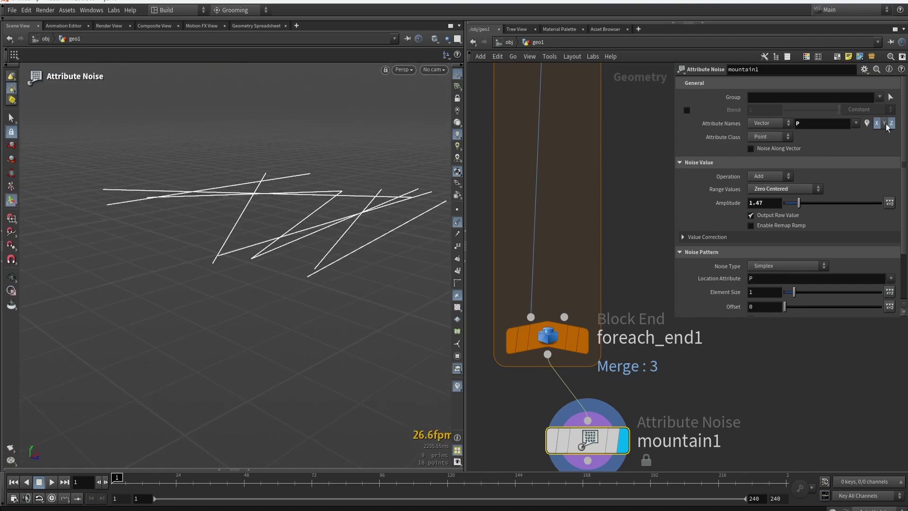
key(Escape)
drag(217, 208, 360, 236)
key(Return)
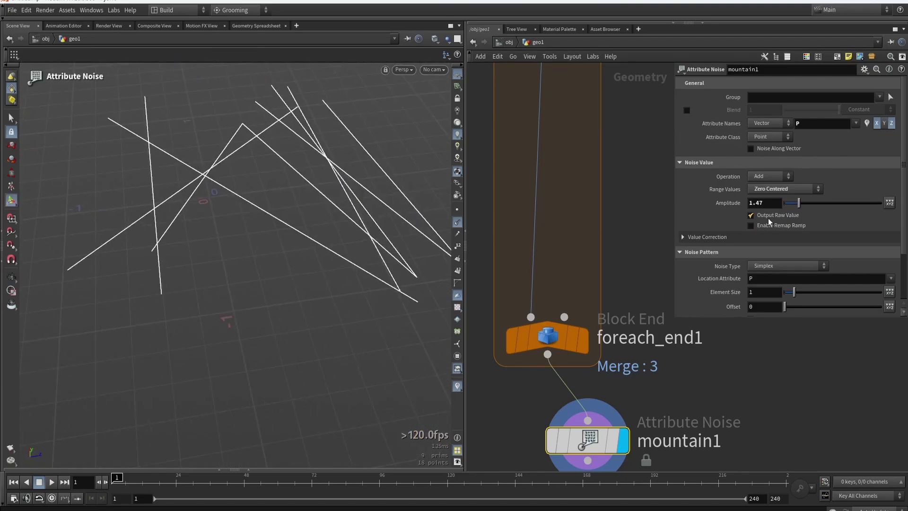
Set the mountain noise amplitude to 0.39 and its element size to 0.78.
drag(799, 205, 789, 211)
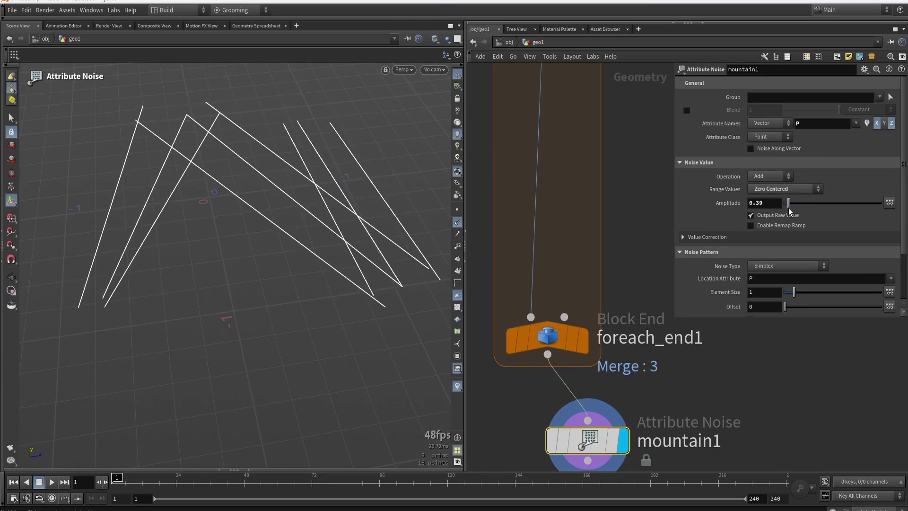
mouse_move(793, 297)
mouse_down()
mouse_move(835, 297)
mouse_move(793, 298)
mouse_up()
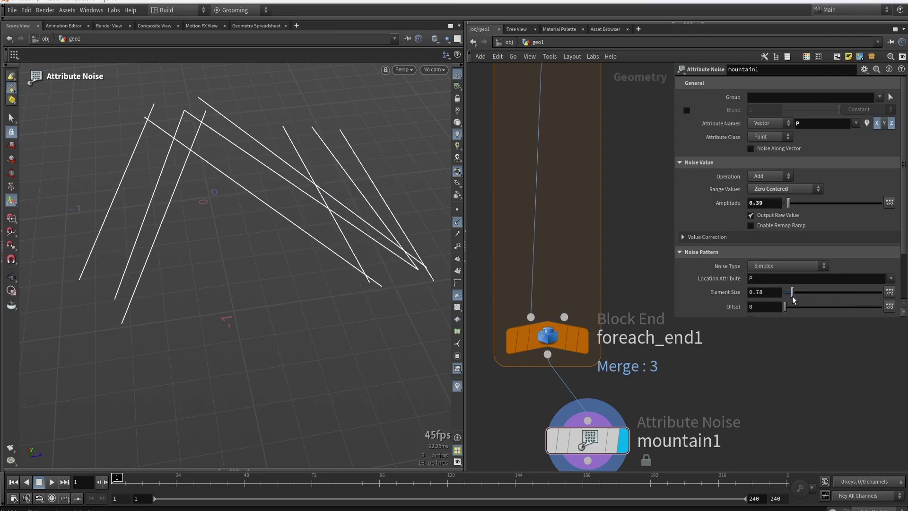
key(Escape)
drag(284, 203, 359, 180)
scroll(312, 207, down, 3)
key(Return)
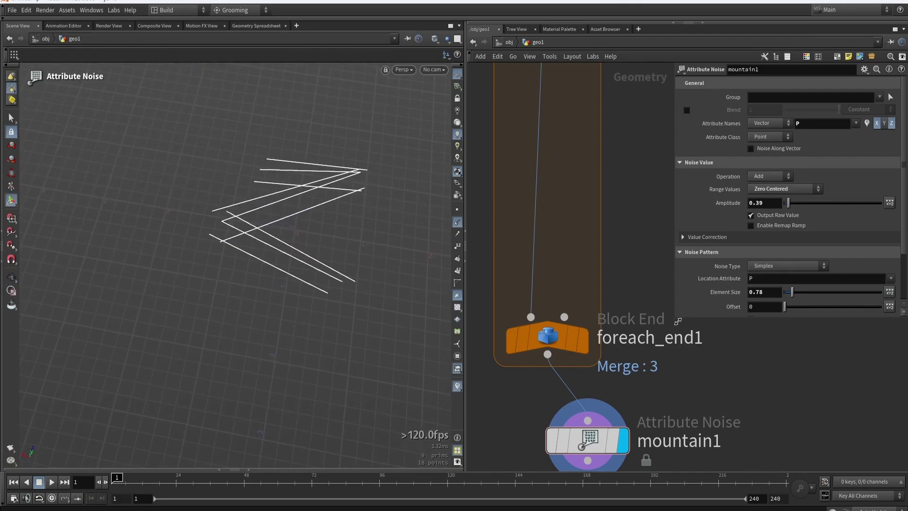
Auto-arrange the loop blocks, sweep and mountain nodes into a compact column, keeping the mountain's parameters open.
drag(678, 321, 721, 275)
scroll(711, 286, down, 5)
drag(707, 418, 588, 84)
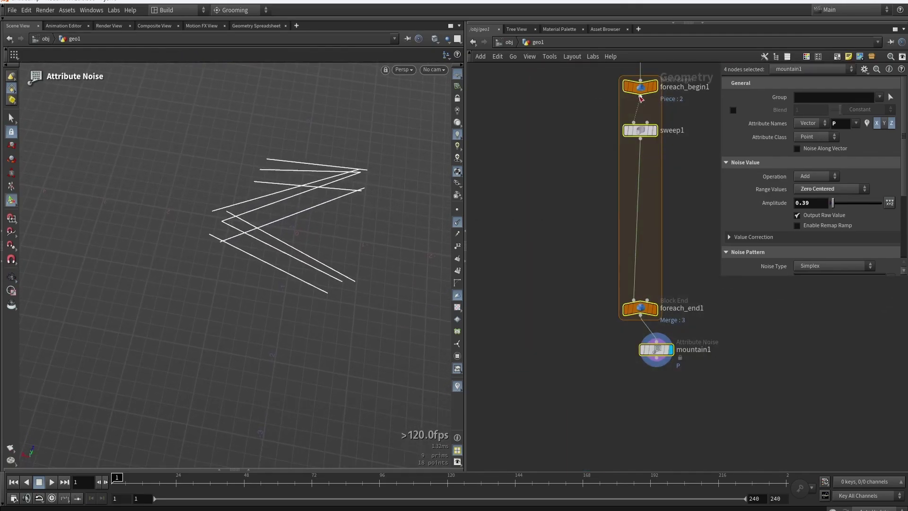
key(l)
click(585, 196)
scroll(585, 196, up, 4)
click(611, 217)
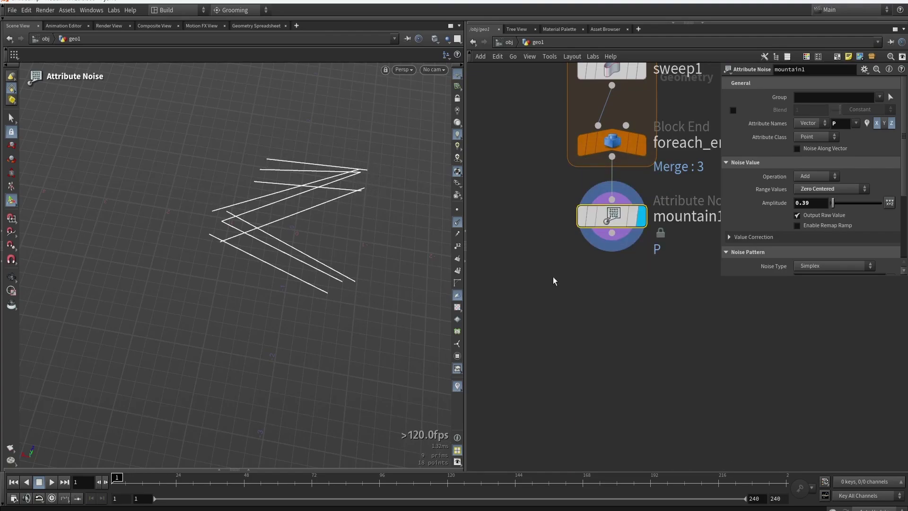
drag(721, 279, 666, 309)
scroll(579, 333, down, 2)
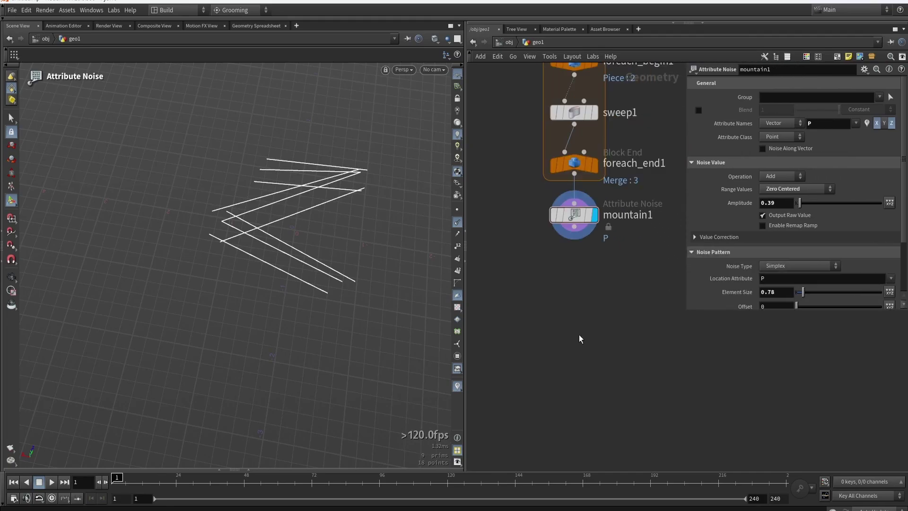
Add a Labs Random Selection node, wire the mountain's output into it, and display it.
key(Tab)
text(rand)
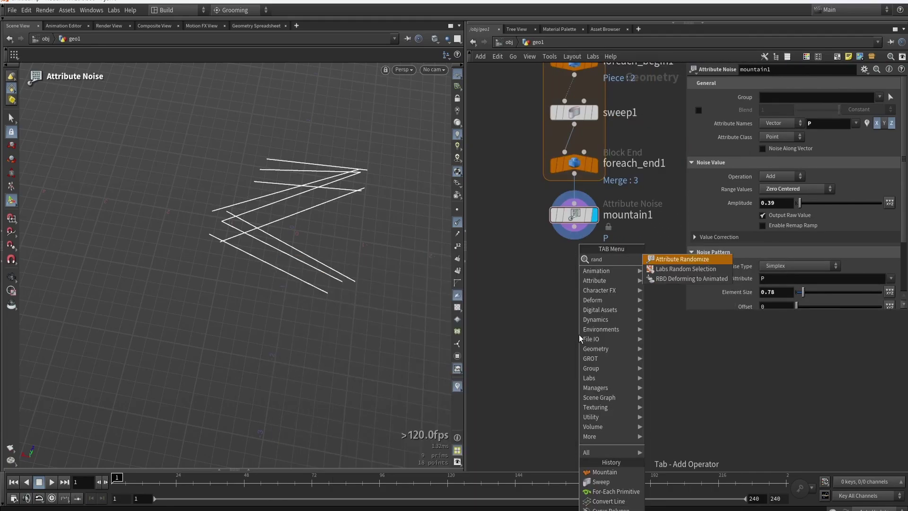
click(697, 272)
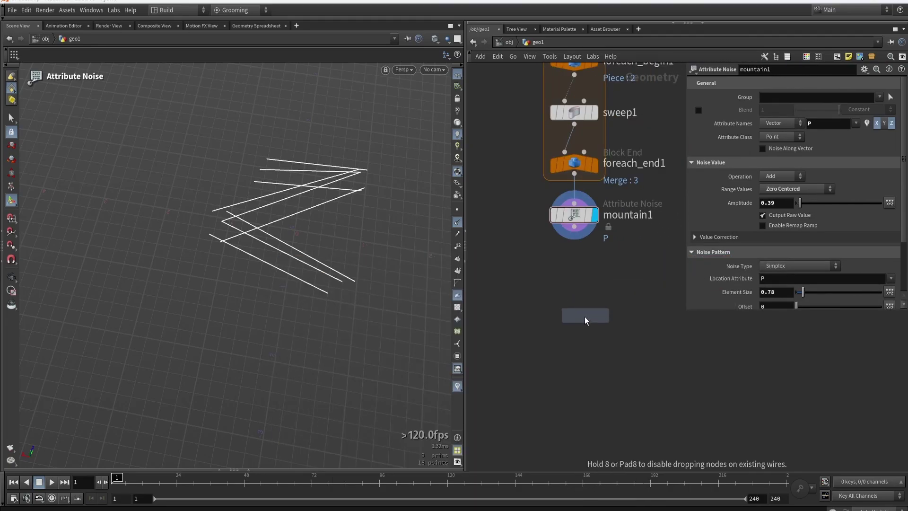
click(585, 317)
click(573, 214)
drag(253, 140, 282, 146)
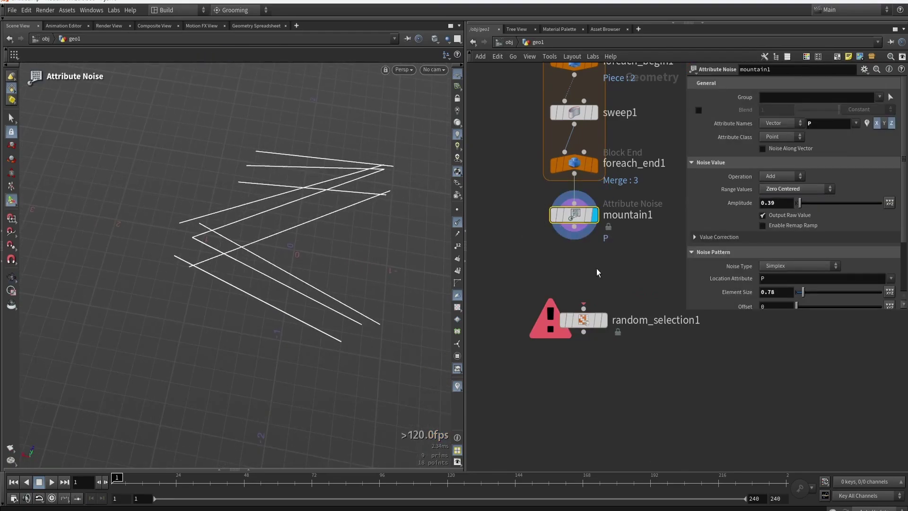
drag(574, 227, 579, 310)
drag(513, 258, 615, 349)
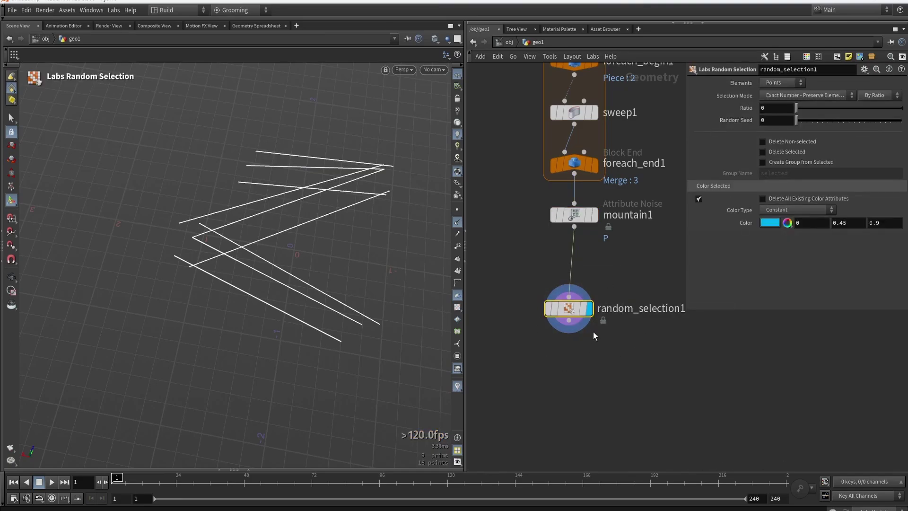
Make the random selection act on primitives and delete the selected ones, testing the ratio and returning it to 0.
click(785, 82)
click(788, 96)
mouse_move(797, 108)
mouse_down()
mouse_move(891, 112)
mouse_move(771, 116)
mouse_move(891, 117)
mouse_move(796, 113)
mouse_up()
click(796, 142)
click(799, 142)
click(783, 152)
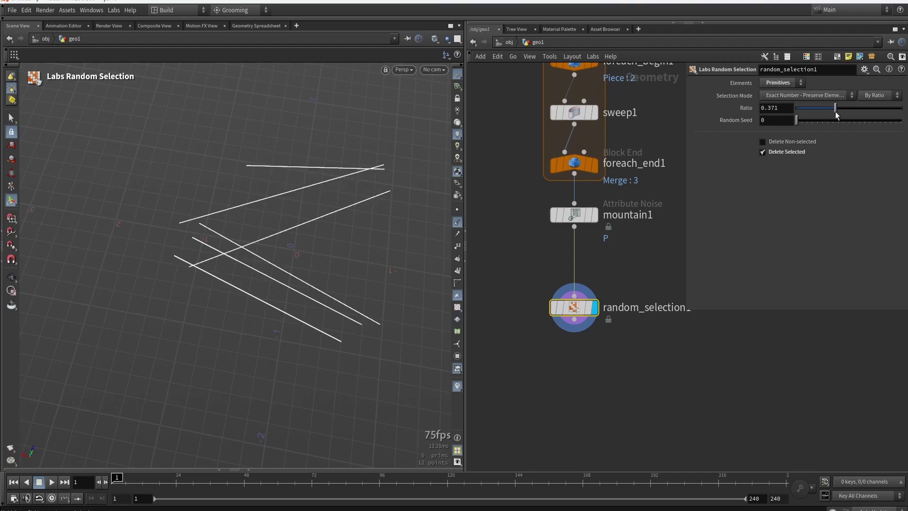
Add a For-Each Primitive loop, wire the random selection into its begin block, and display its end block.
scroll(574, 279, down, 5)
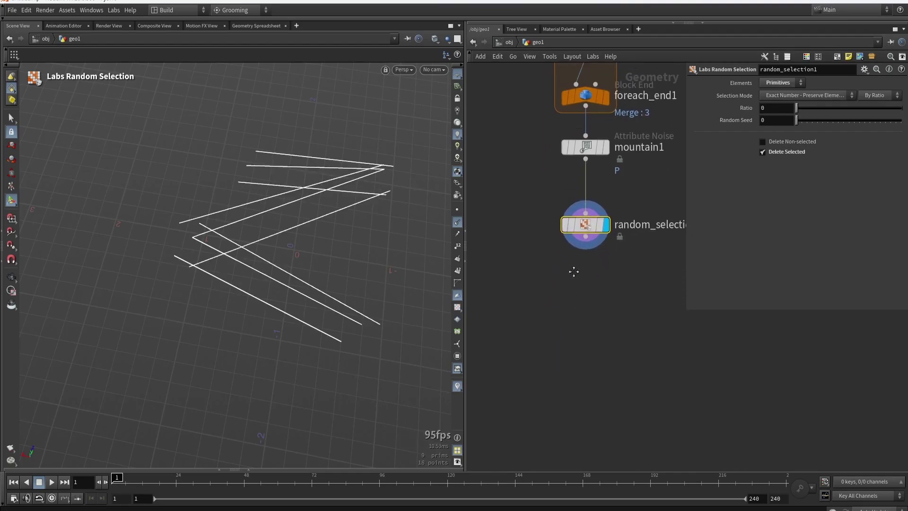
middle_drag(586, 279, 621, 239)
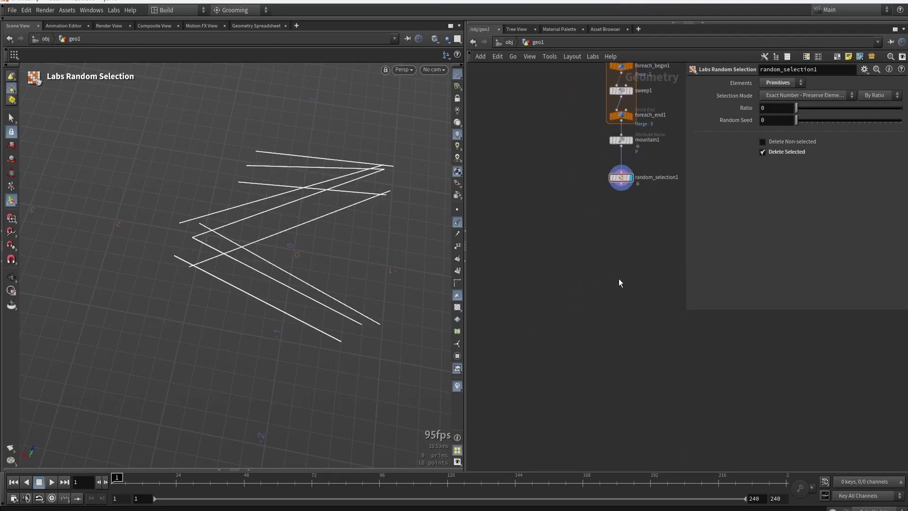
middle_drag(620, 276, 567, 261)
key(Tab)
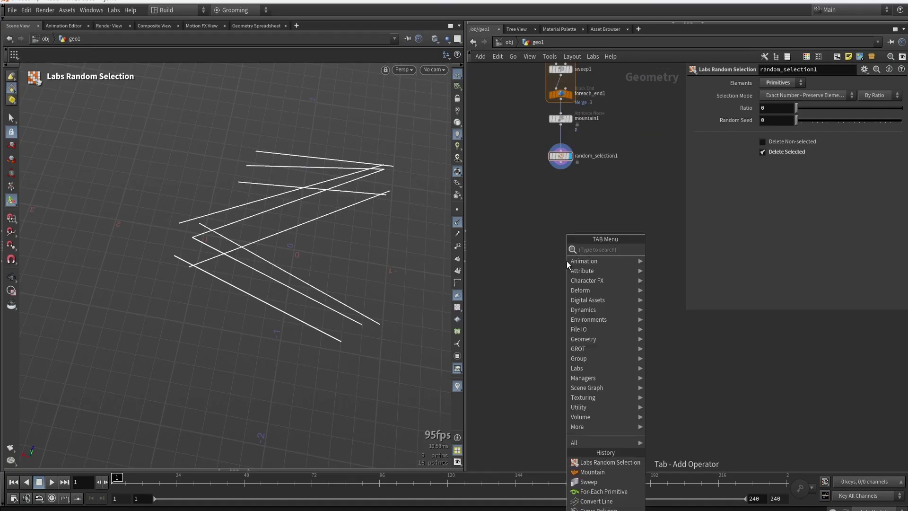
text(for)
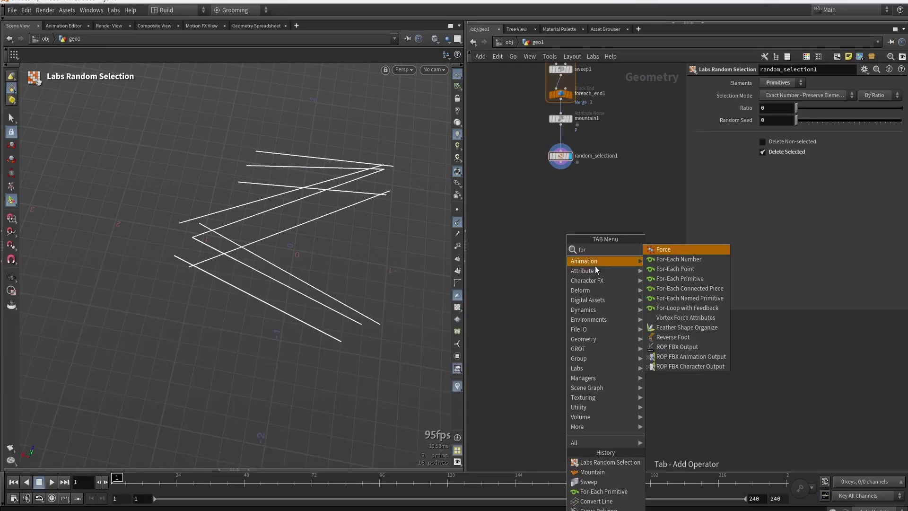
click(685, 280)
click(577, 307)
drag(568, 159, 582, 305)
click(601, 396)
click(582, 396)
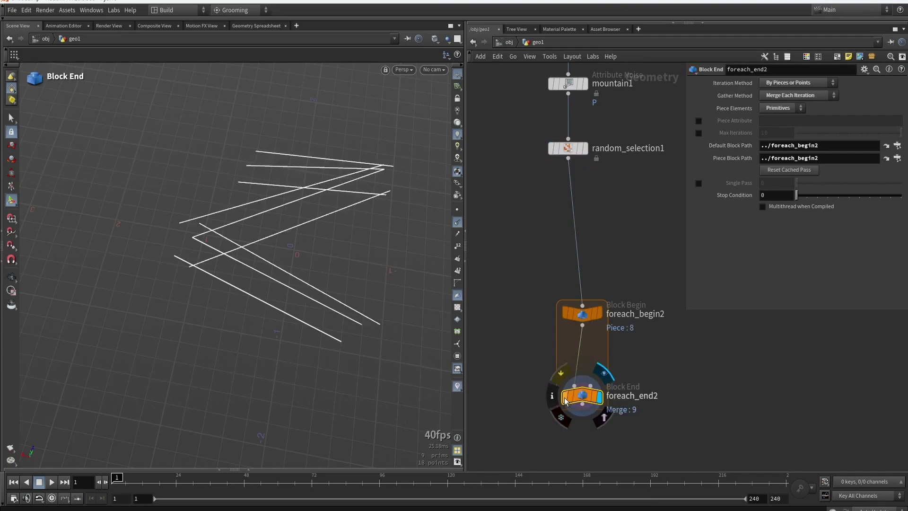
Move the second loop's end block well below its begin block to make room for nodes inside.
scroll(614, 359, down, 2)
drag(657, 387, 536, 227)
click(587, 251)
middle_drag(587, 251, 627, 176)
drag(569, 217, 570, 415)
middle_drag(569, 415, 571, 364)
scroll(569, 316, down, 2)
scroll(563, 298, up, 3)
scroll(636, 251, down, 2)
scroll(597, 168, up, 3)
Display the second loop's begin block and show the points of its line in the viewport.
click(590, 159)
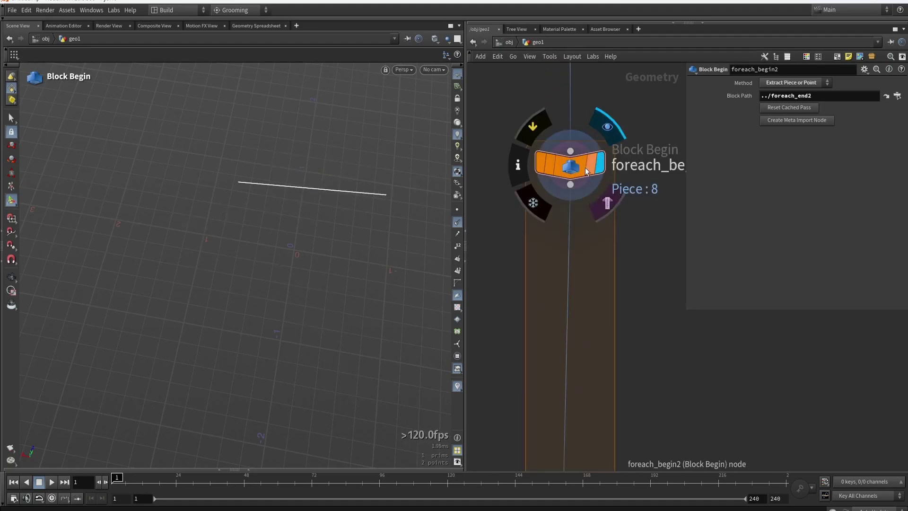
scroll(586, 167, up, 1)
drag(399, 203, 197, 207)
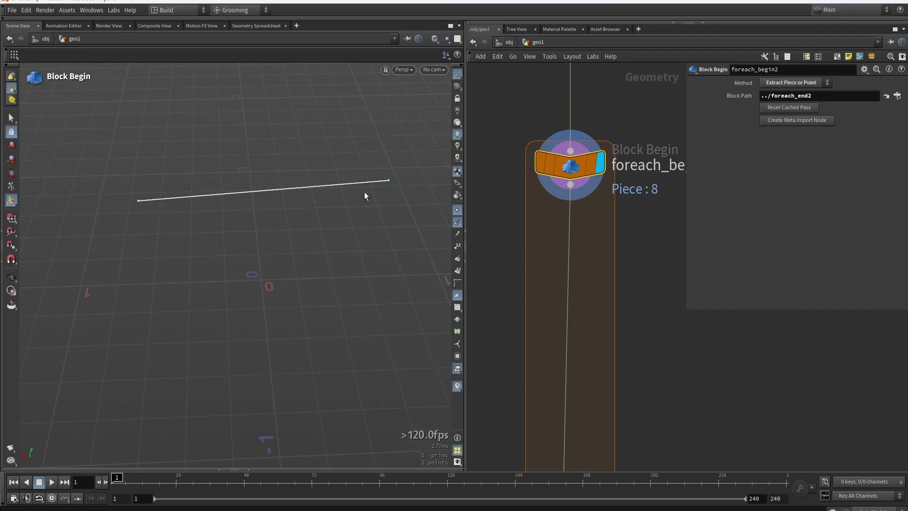
Add a displayed Resample node fed by the second loop's begin block, and switch the network wires to the rounded style.
key(Tab)
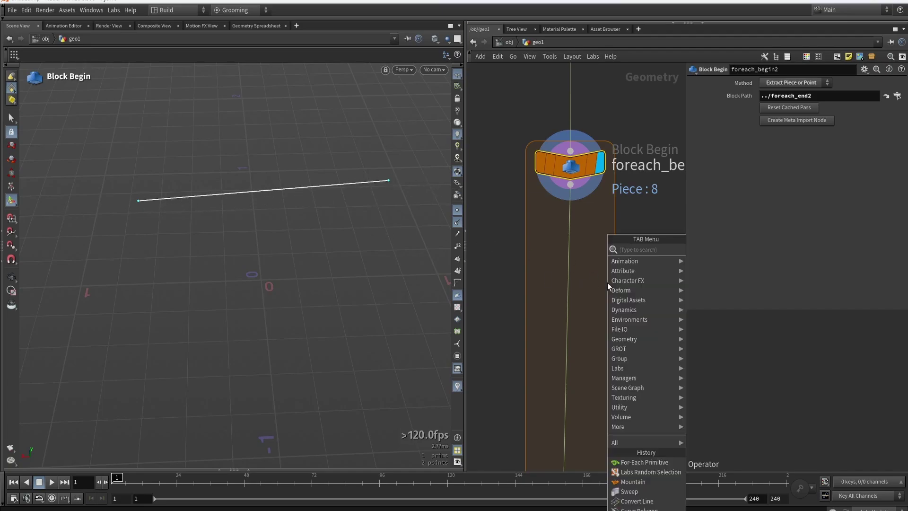
text(resa)
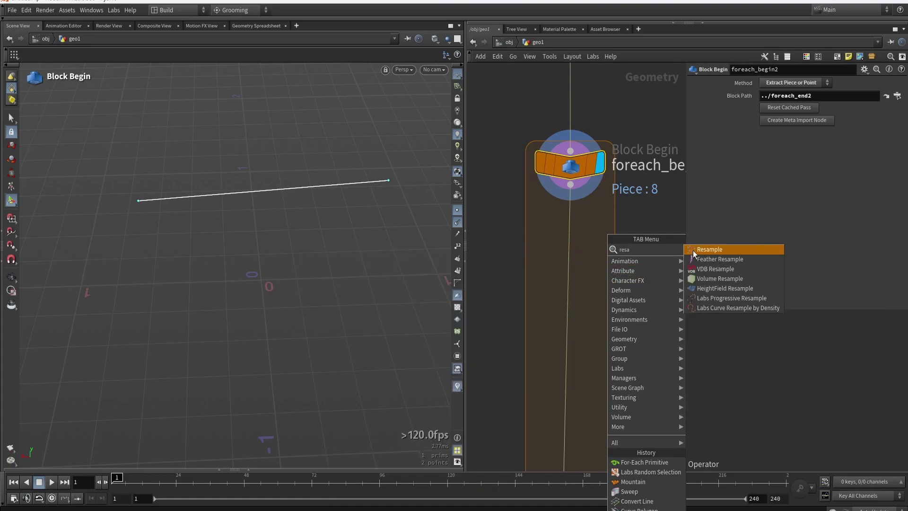
click(694, 250)
click(625, 261)
click(652, 264)
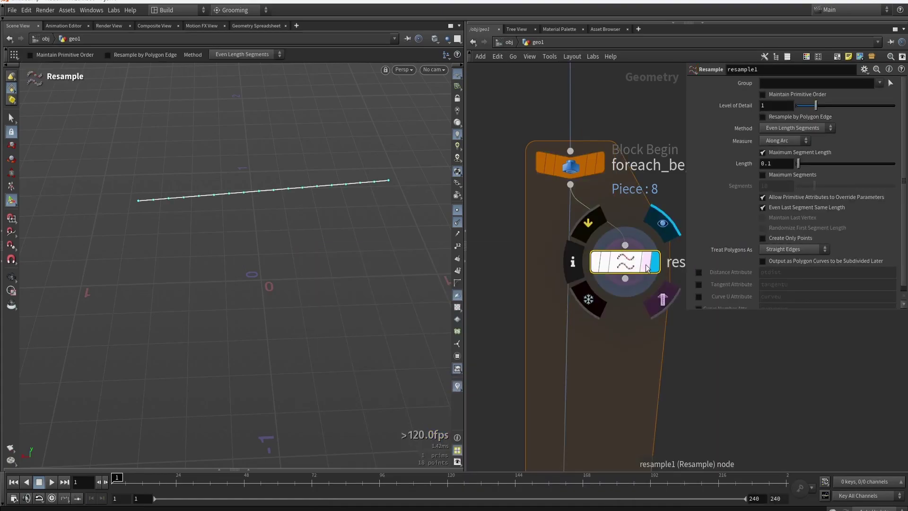
scroll(662, 209, down, 2)
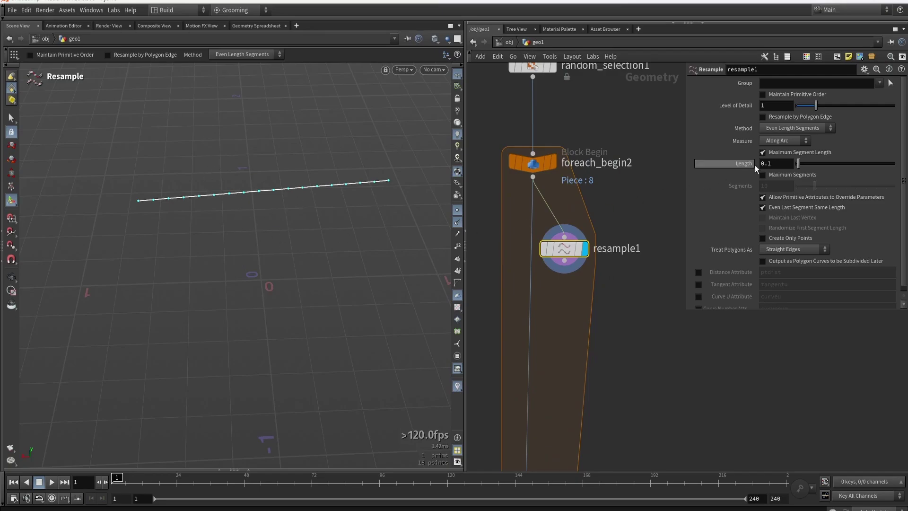
key(l)
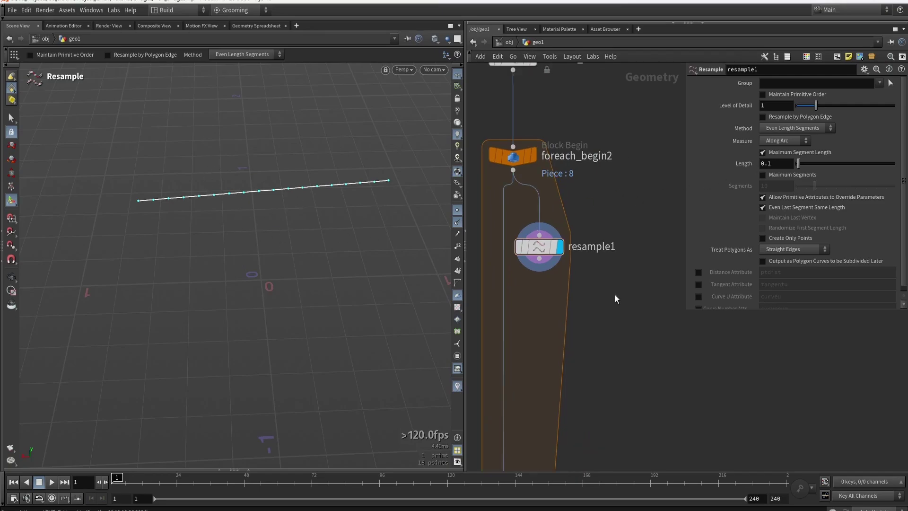
Add a Fuse node beside the resample and wire the second loop's begin block into its first input.
key(Tab)
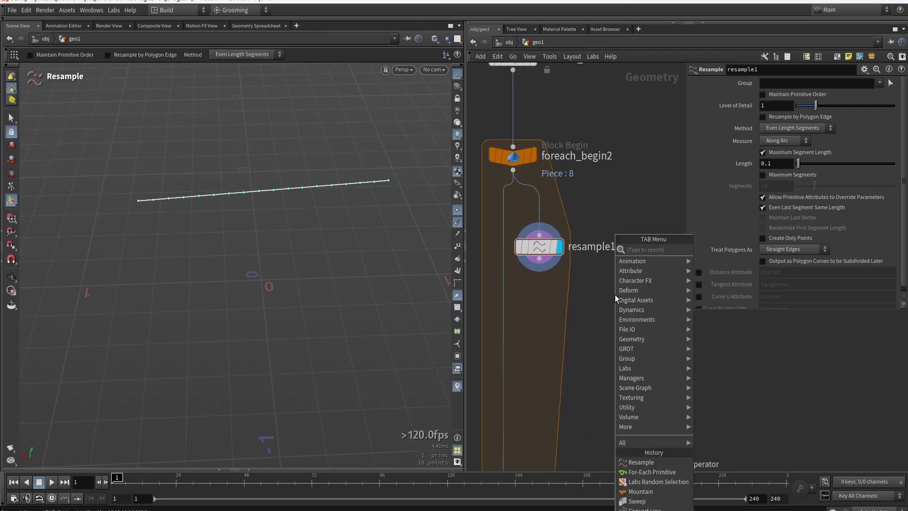
text(fus)
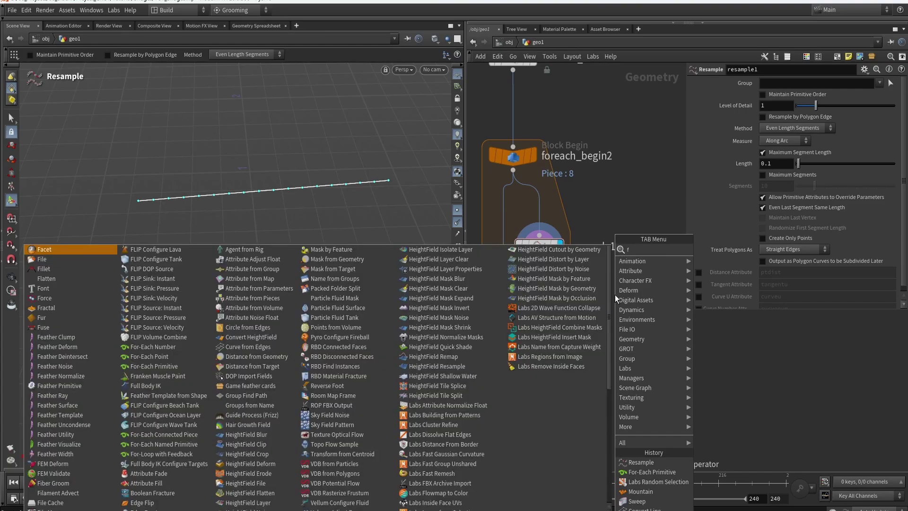
click(707, 249)
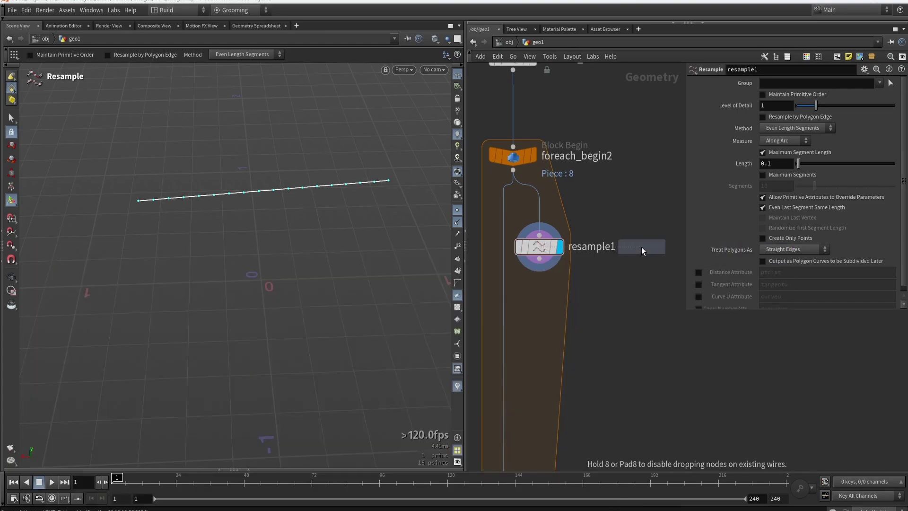
click(639, 247)
drag(512, 170, 624, 235)
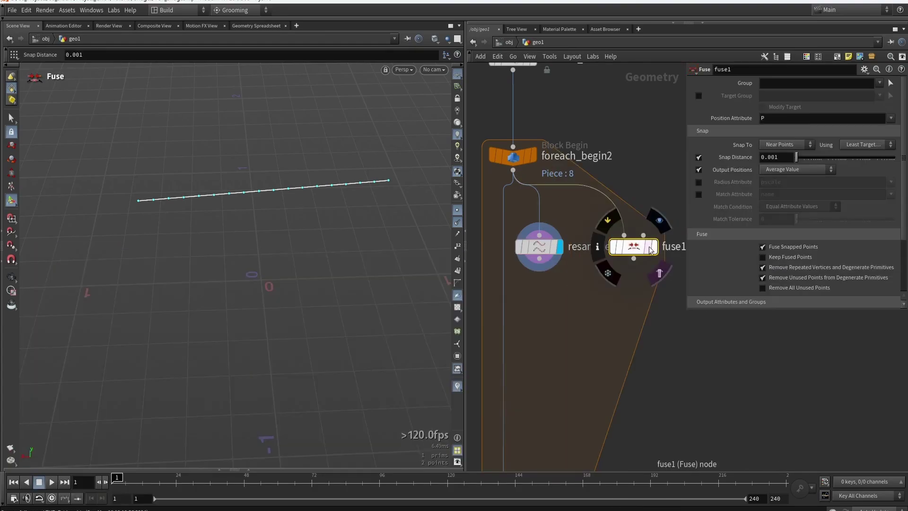
Display the fuse, set its Snap Distance to 10, and turn off Remove Repeated Vertices and Degenerate Primitives.
click(652, 247)
drag(799, 157, 898, 157)
click(784, 267)
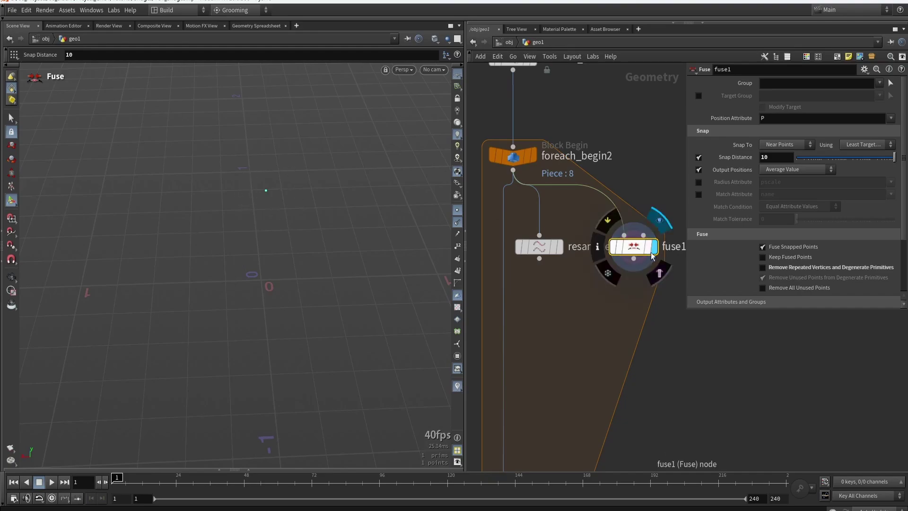
Template the second loop's begin block so its line shows as a reference behind the fused point.
click(528, 156)
drag(442, 178, 265, 185)
mouse_move(631, 246)
mouse_down()
mouse_move(630, 228)
mouse_move(635, 247)
mouse_up()
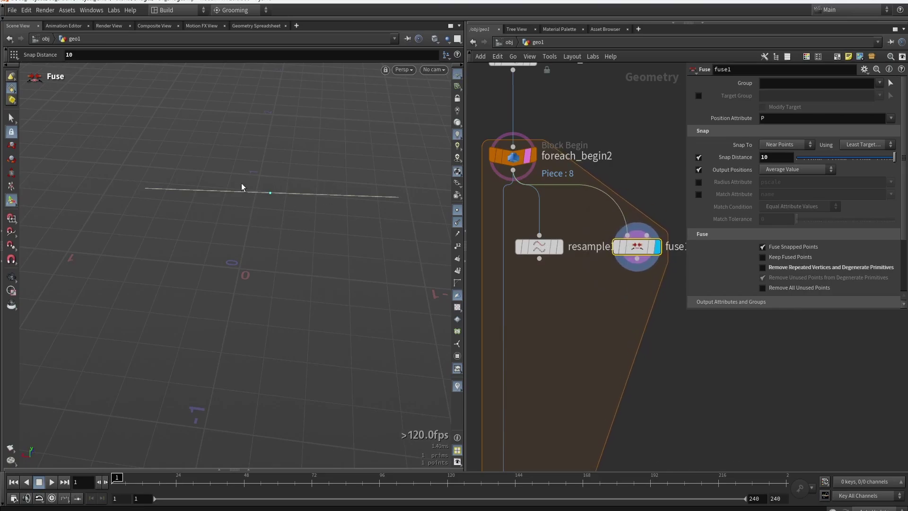
Display the resample node, add an Attribute Wrangle below, and wire fuse1 into its first input and resample1 into its second.
click(575, 229)
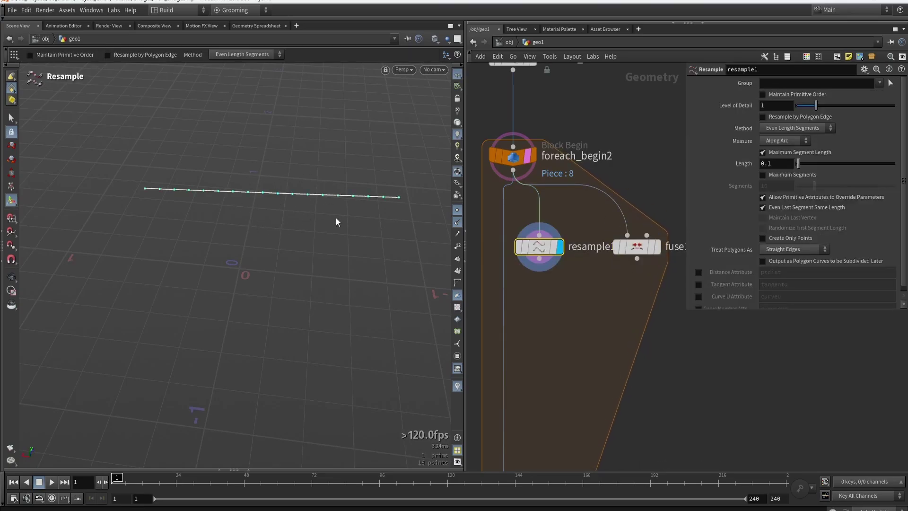
middle_drag(604, 312, 584, 296)
key(Tab)
text(wr)
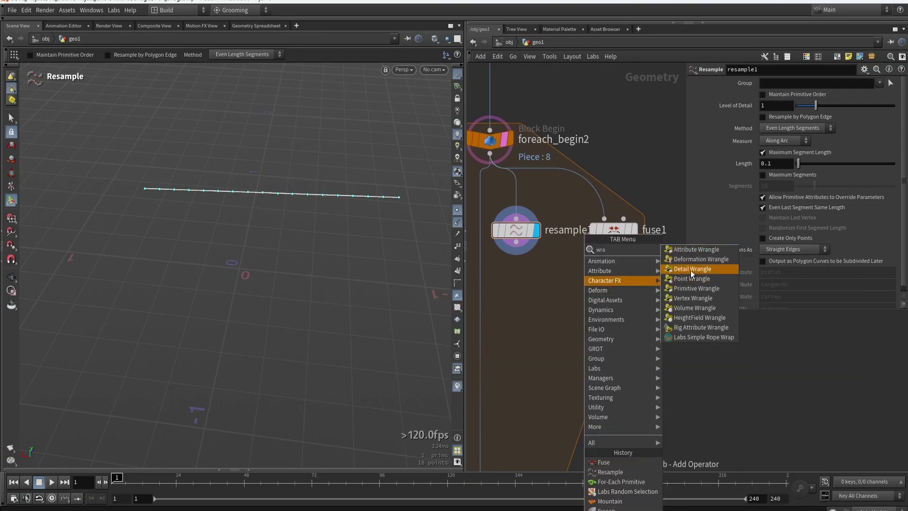
click(696, 249)
click(559, 293)
drag(560, 292, 571, 293)
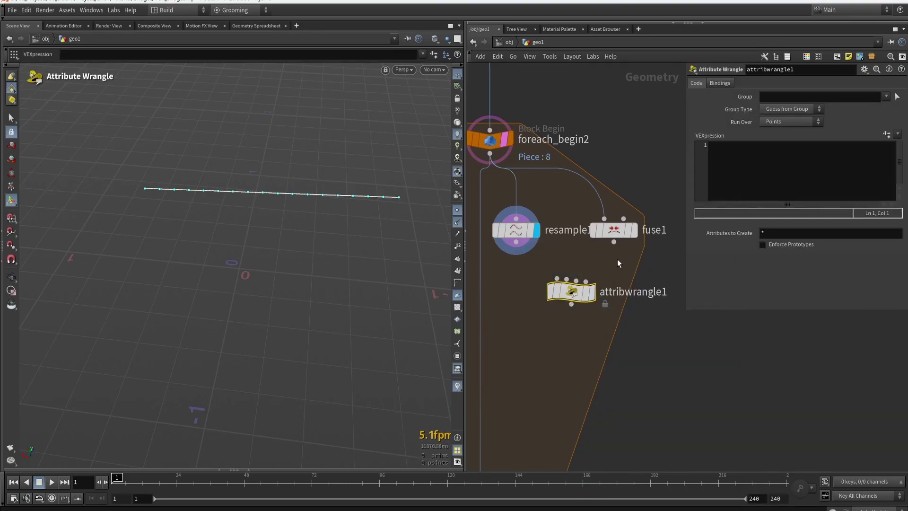
drag(614, 243, 556, 279)
drag(516, 242, 566, 279)
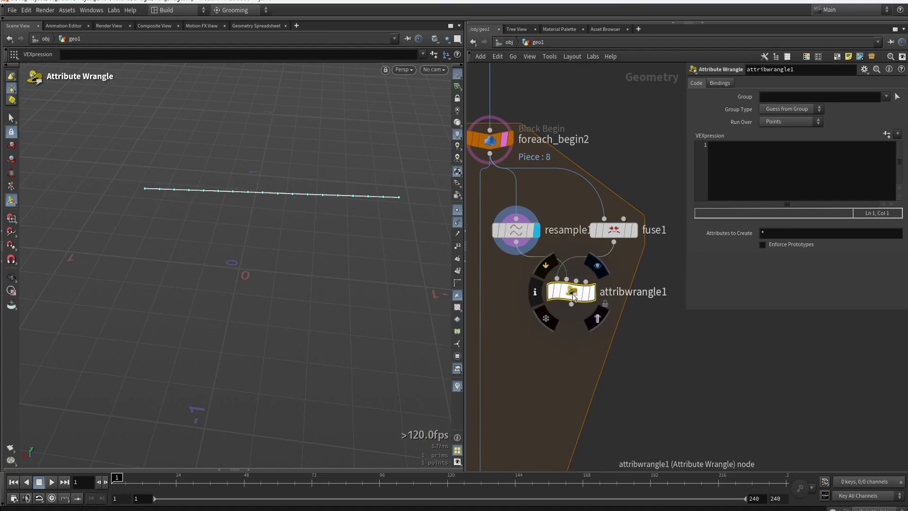
Display the wrangle and enter the VEX code i@middle = nearpoint(1, @P);.
click(593, 293)
click(780, 156)
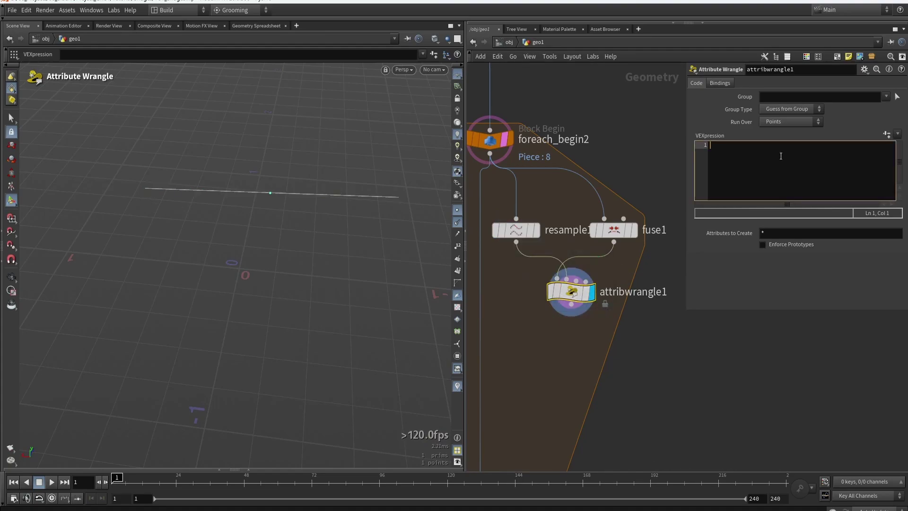
text(i@middle = near)
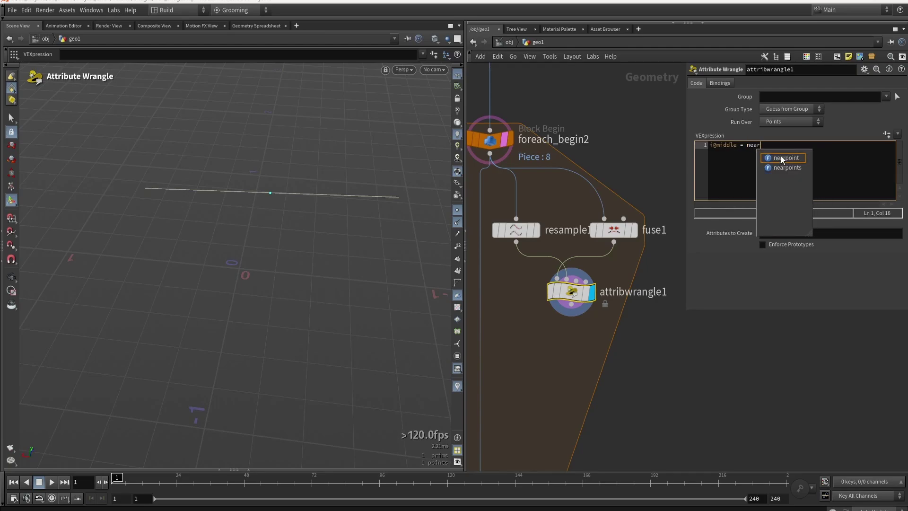
click(781, 157)
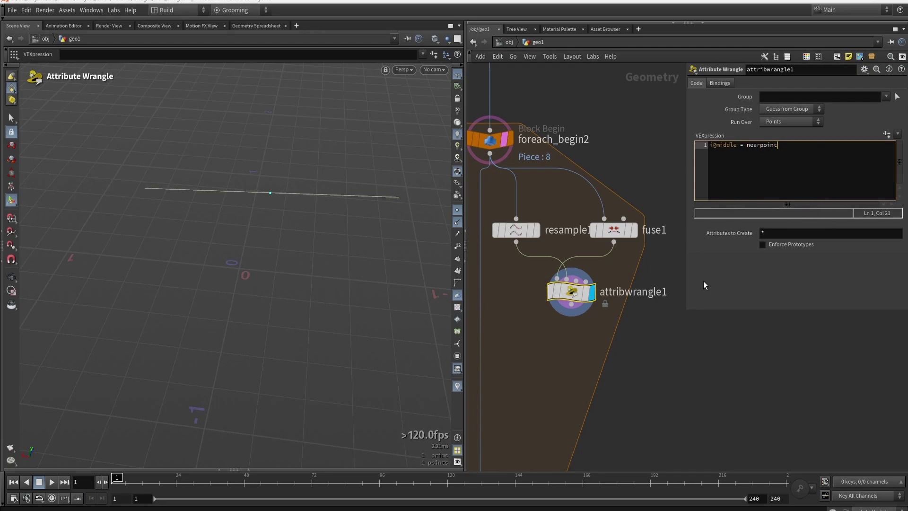
text(()
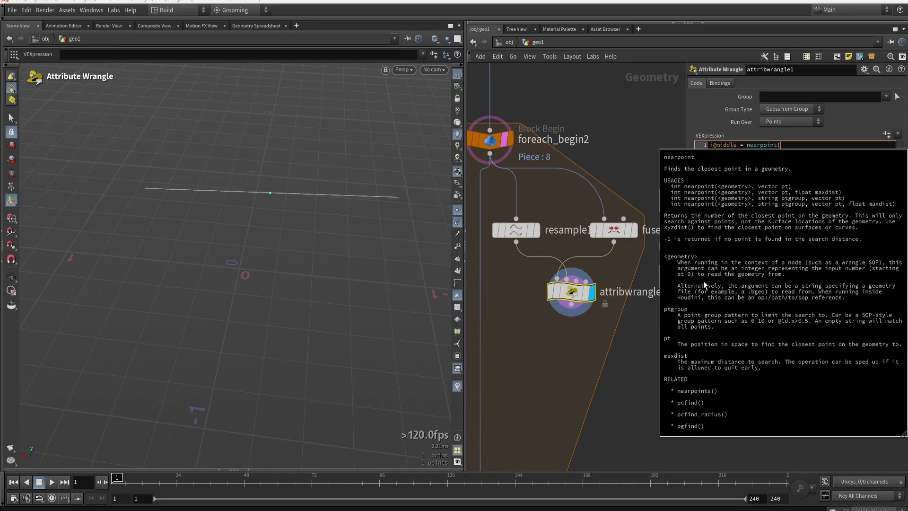
text(1)
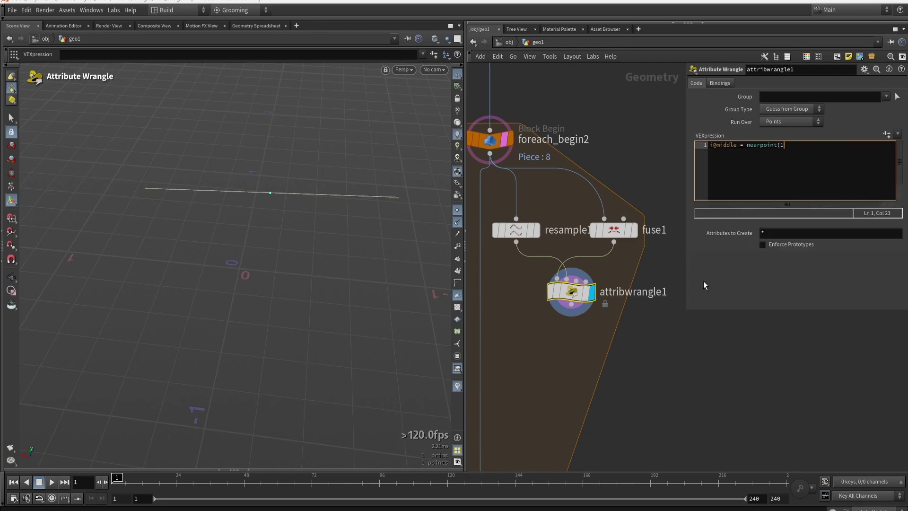
mouse_move(560, 287)
text();)
click(667, 359)
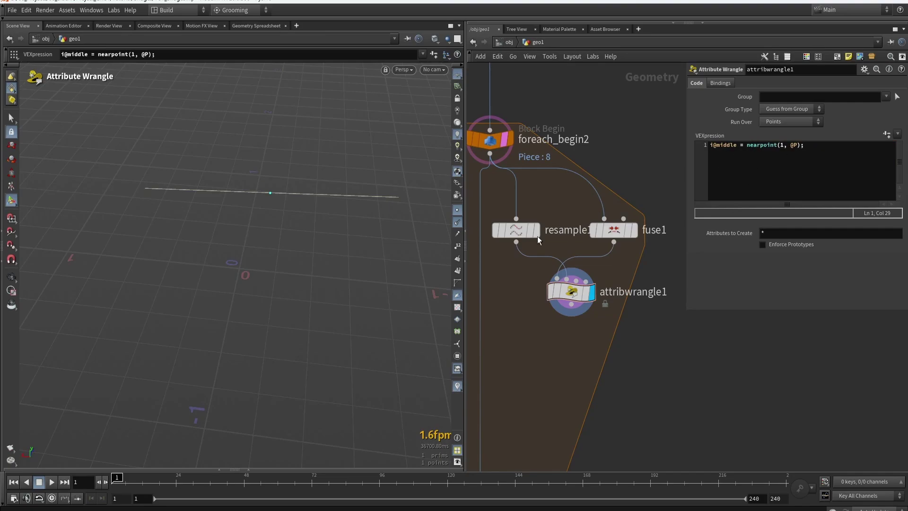
Check the wrangle's middle attribute in a geometry spreadsheet below the viewport, and compare it with the displayed resample's point numbers.
click(251, 466)
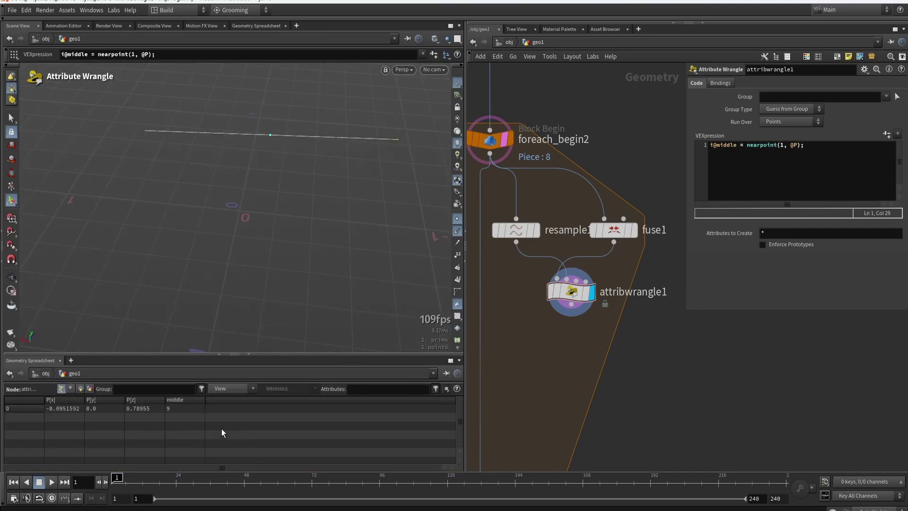
click(179, 407)
click(535, 230)
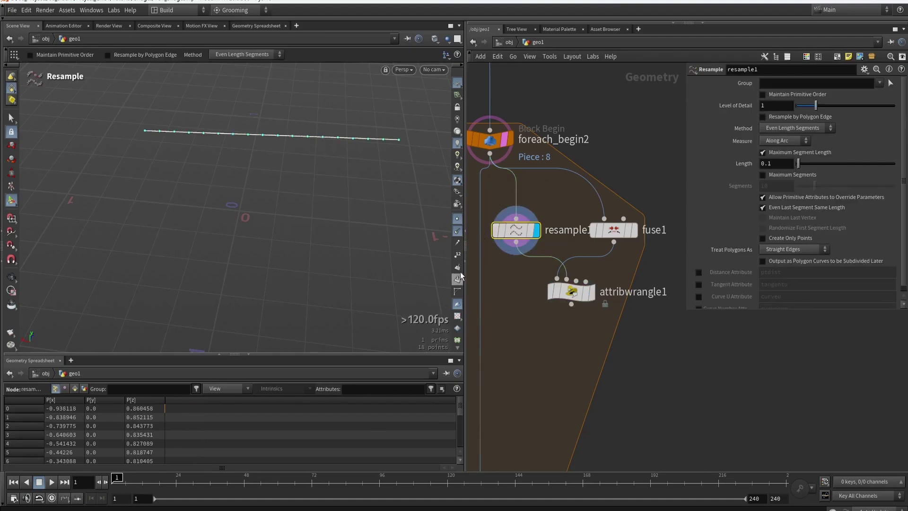
click(457, 256)
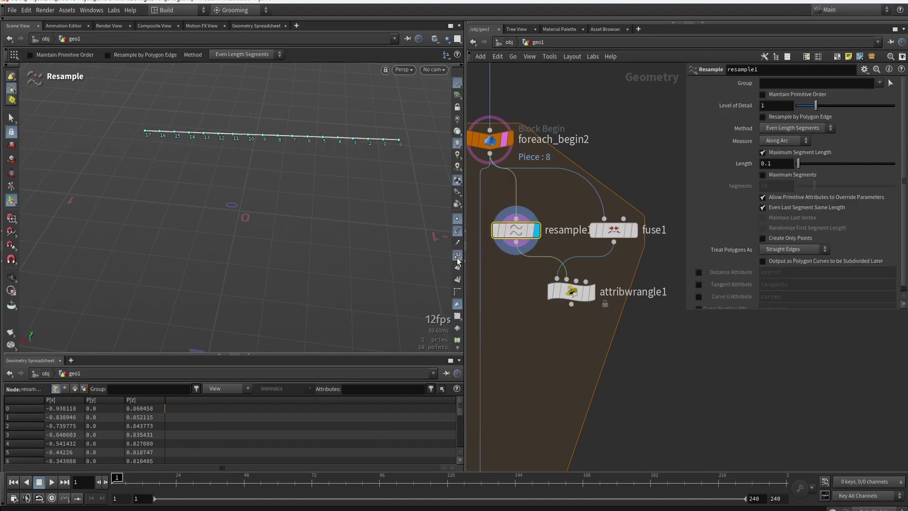
scroll(248, 158, up, 3)
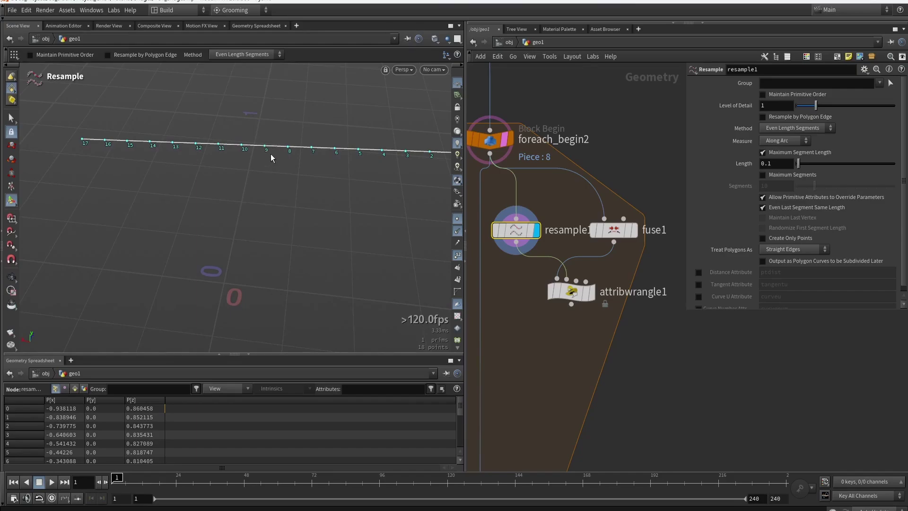
Try a resample Length of 0.41 and check the wrangle's middle attribute against the point numbers.
mouse_move(798, 163)
mouse_down()
mouse_move(812, 169)
mouse_move(803, 166)
mouse_up()
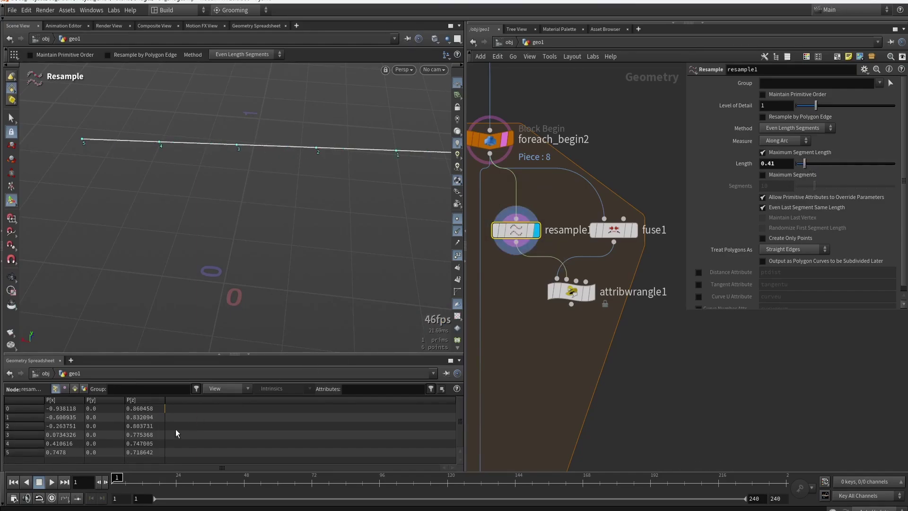
click(571, 292)
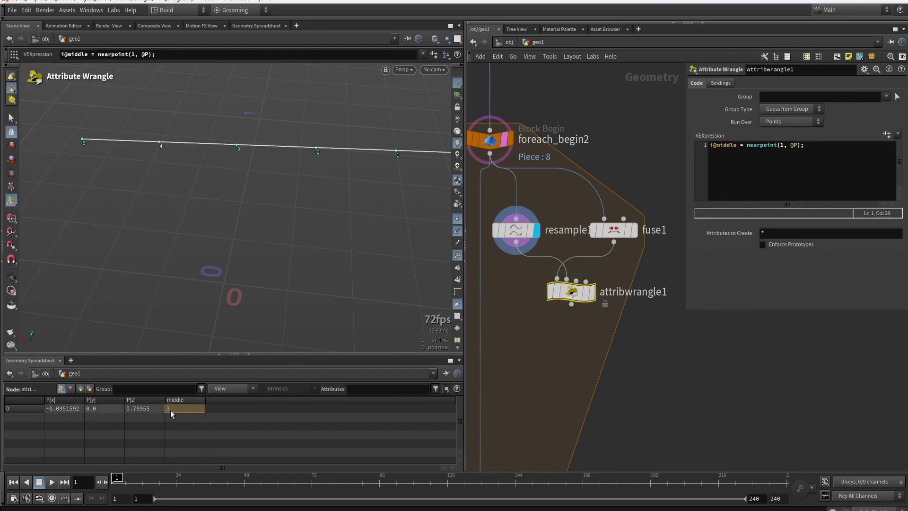
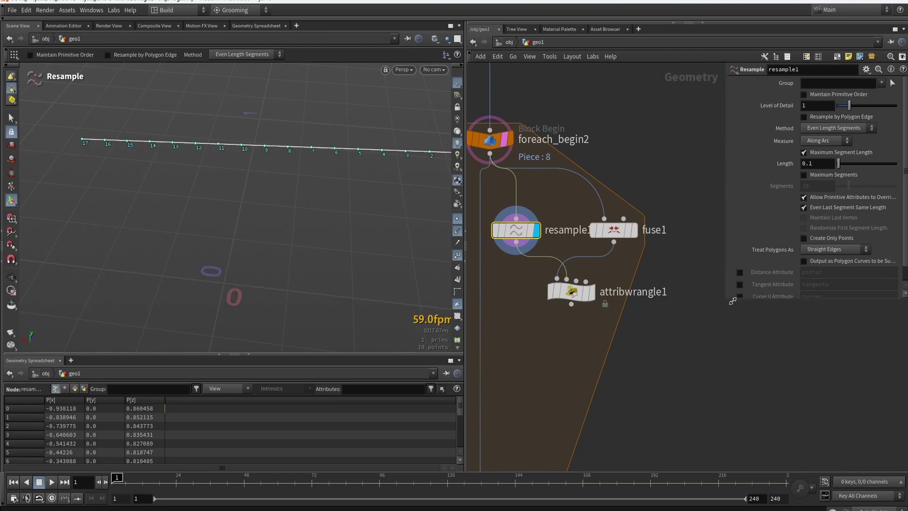
Add a Group Create node below the resample, wire the resample's output into it, and display it.
middle_drag(647, 336, 727, 301)
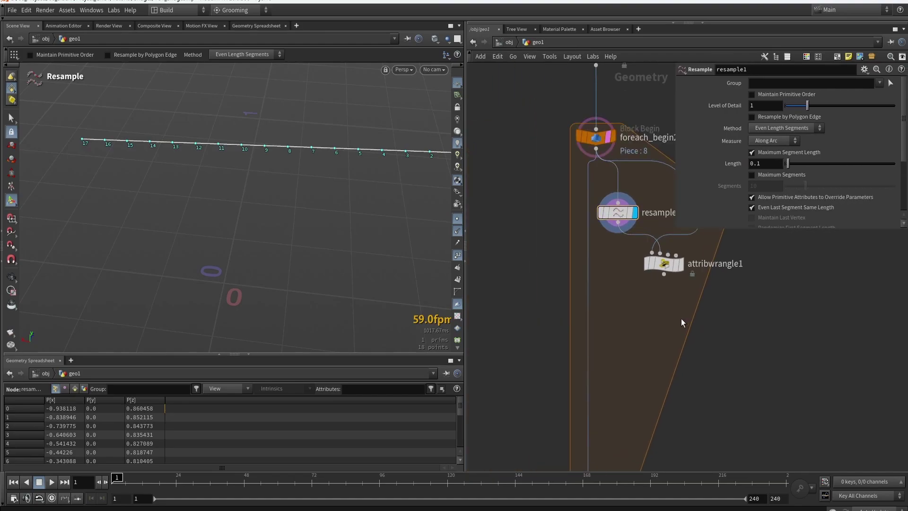
scroll(664, 318, down, 2)
key(Tab)
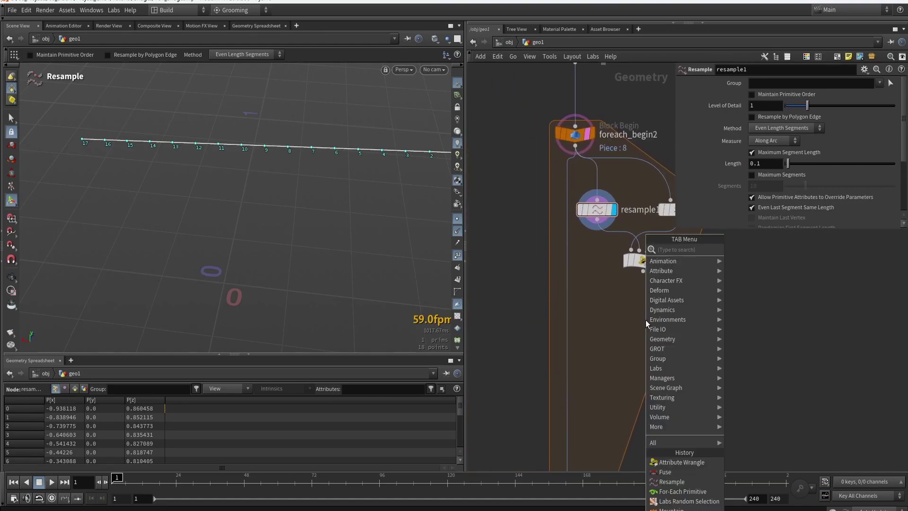
text(group)
key(Return)
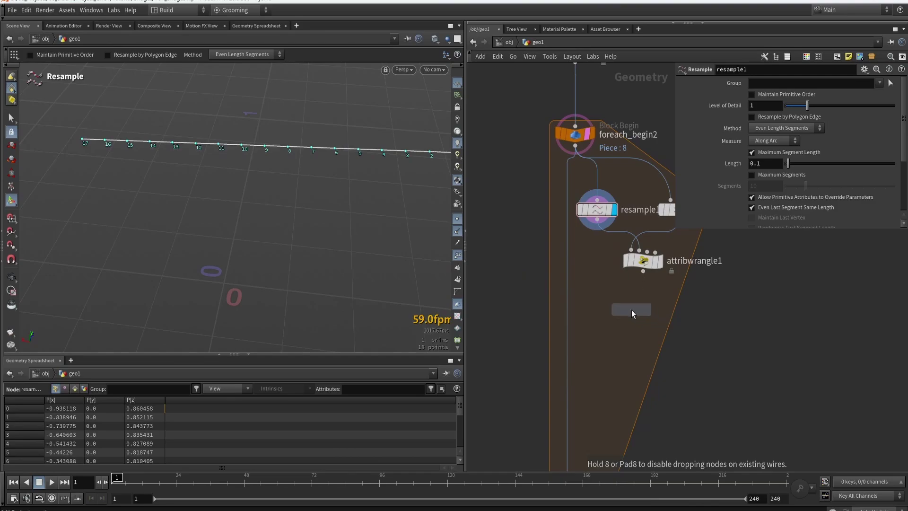
click(611, 300)
scroll(611, 301, up, 2)
drag(591, 184, 596, 350)
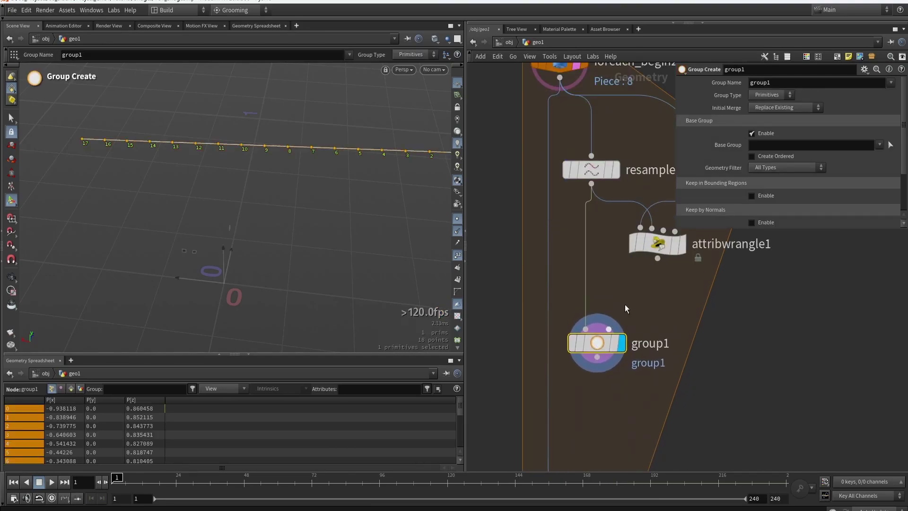
Name the group middle, set its Group Type to Points, and set the Base Group to 9.
click(784, 84)
text(mid)
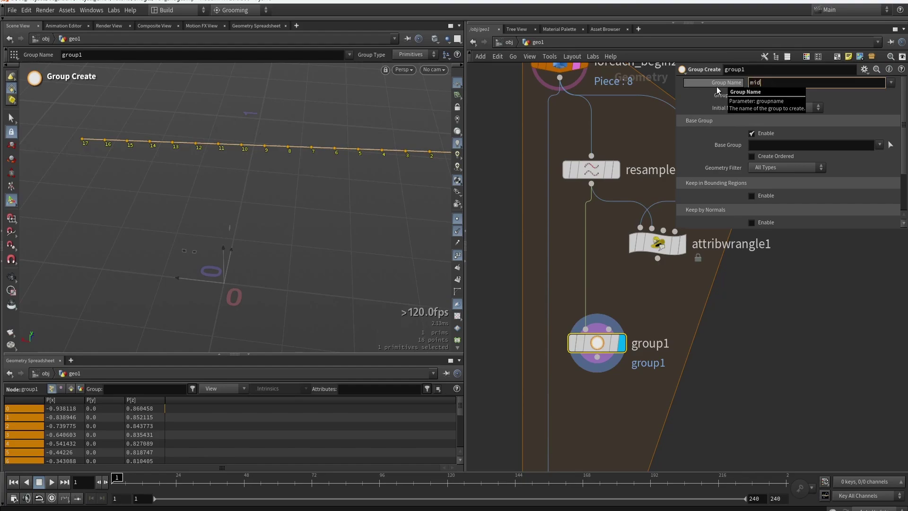
text(dle)
key(Return)
drag(599, 342, 594, 339)
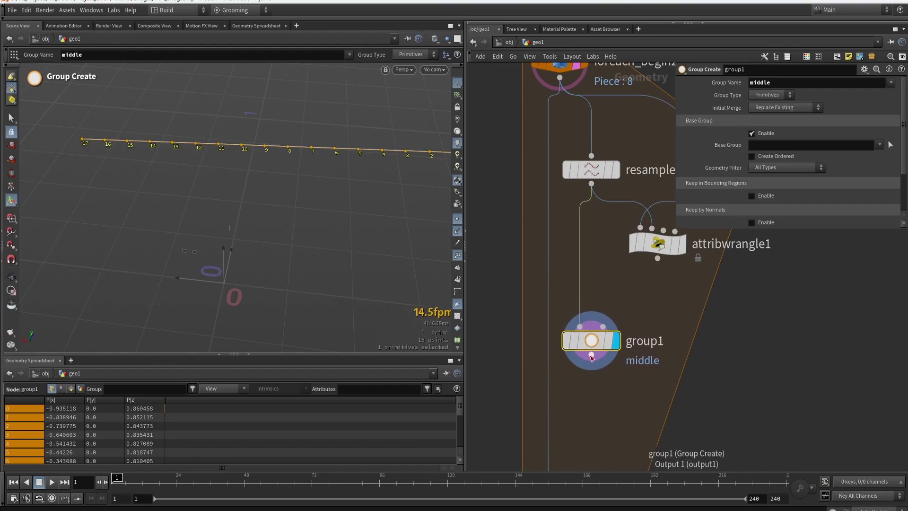
mouse_move(621, 303)
click(754, 143)
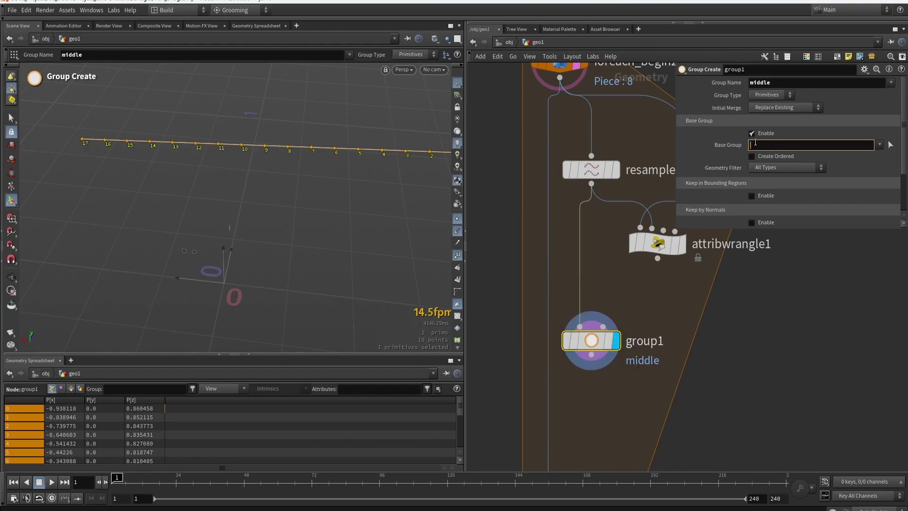
click(774, 96)
click(766, 105)
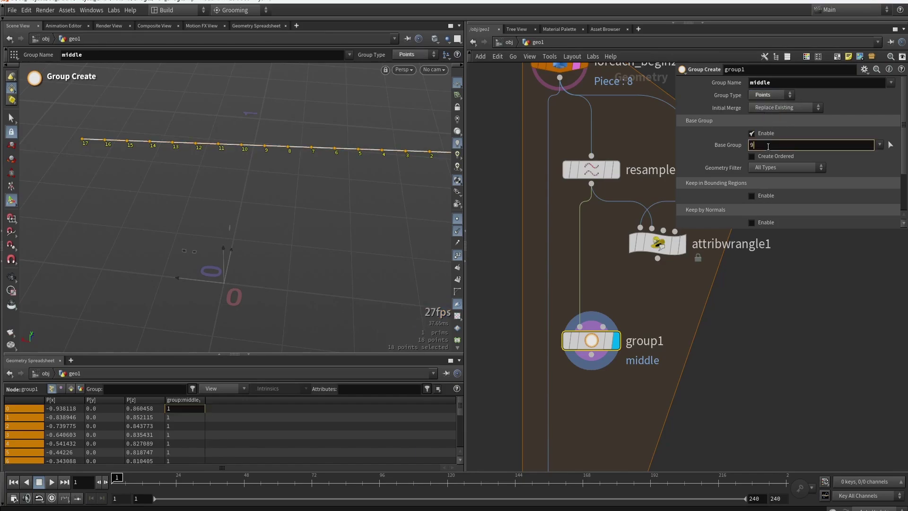
key(Return)
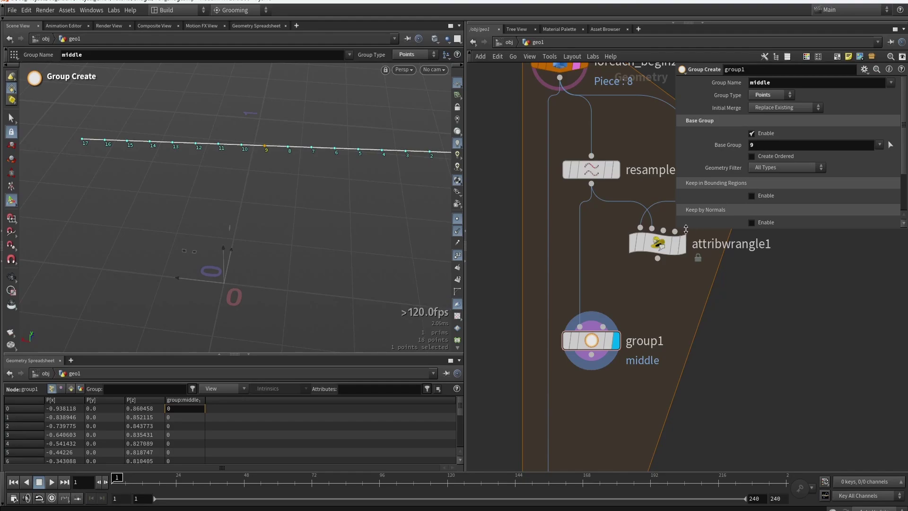
Add a spare input to the group node and point it to the attribwrangle1 node.
drag(660, 245, 661, 240)
drag(595, 347, 595, 342)
drag(678, 287, 544, 385)
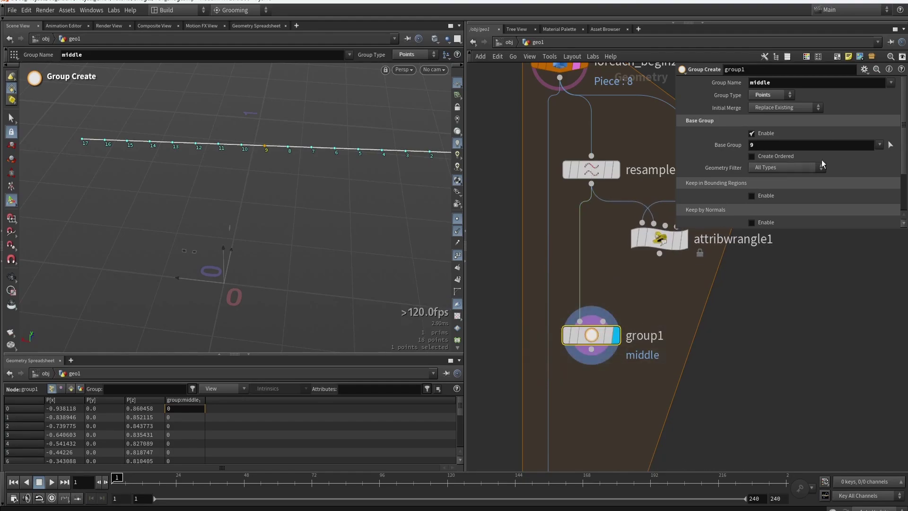
click(864, 69)
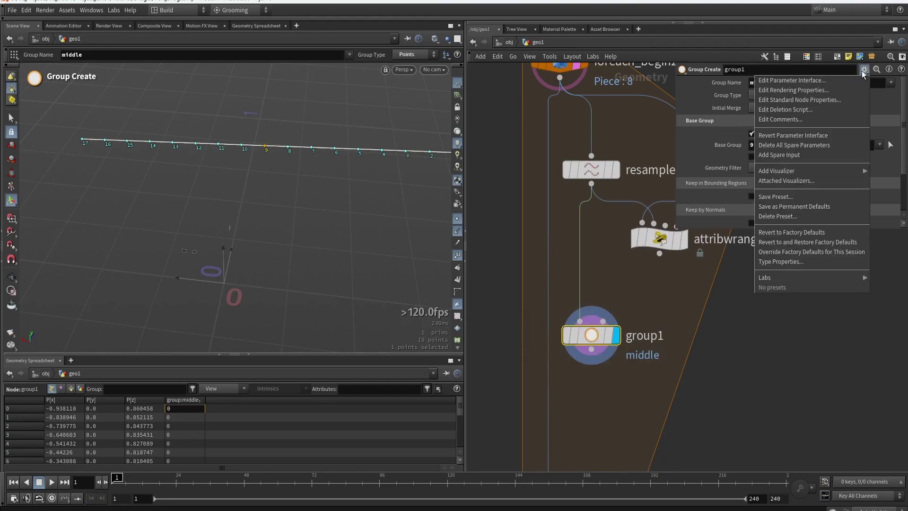
click(779, 156)
scroll(757, 189, down, 3)
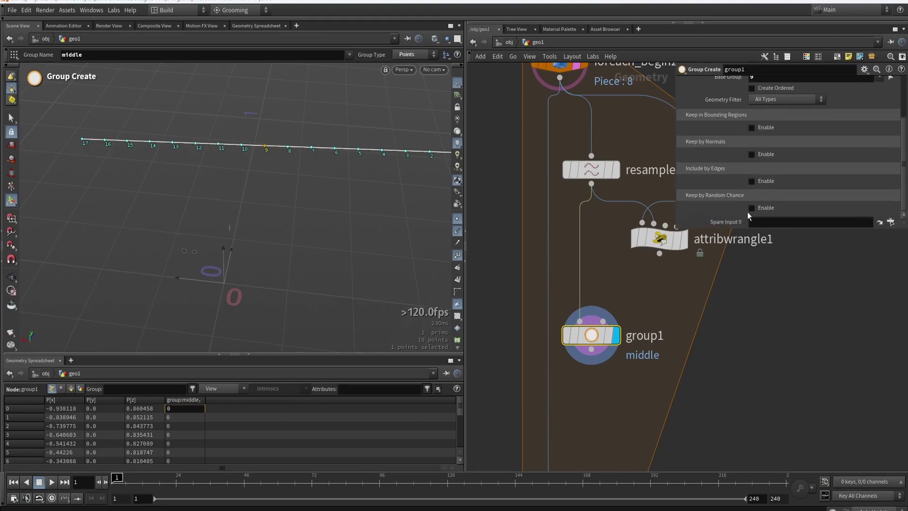
drag(660, 238, 776, 223)
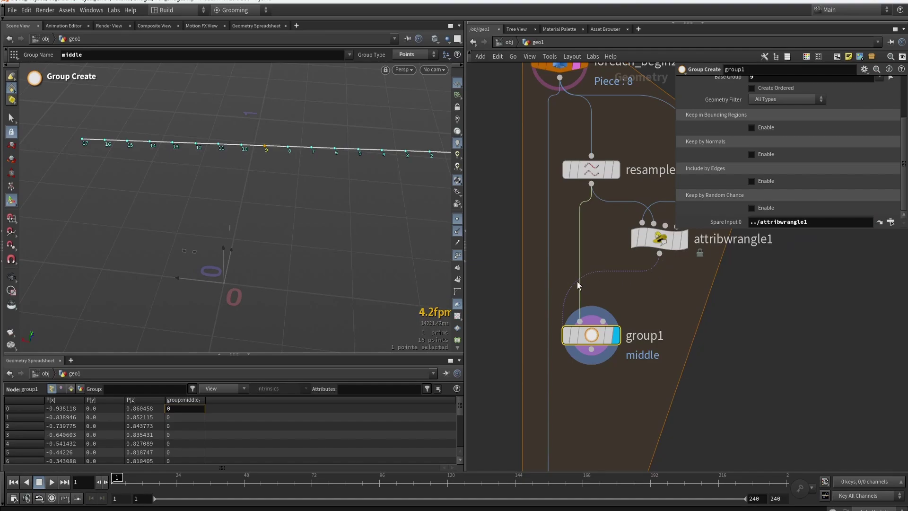
Set the group1 node's Base Group to the expression `point(-1, 0, "middle",0)` so it reads the attribute from the spare input.
mouse_move(558, 335)
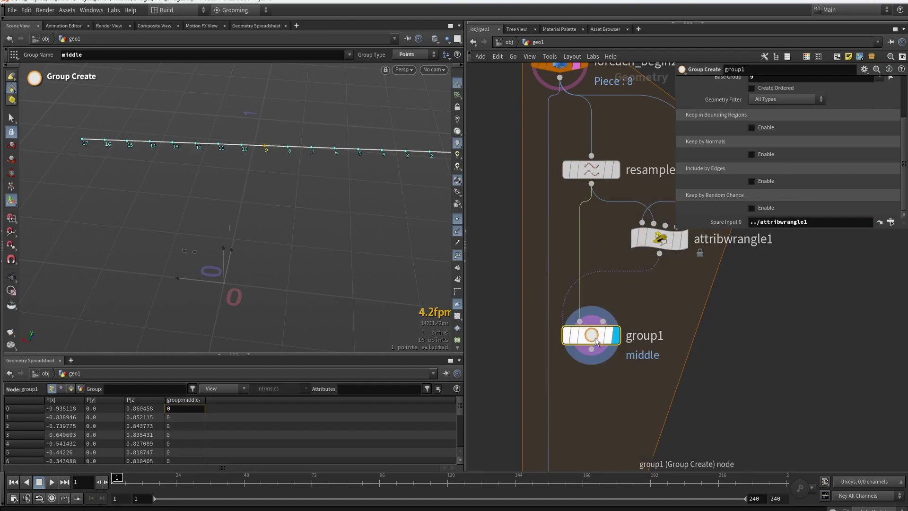
scroll(803, 164, up, 3)
double_click(766, 146)
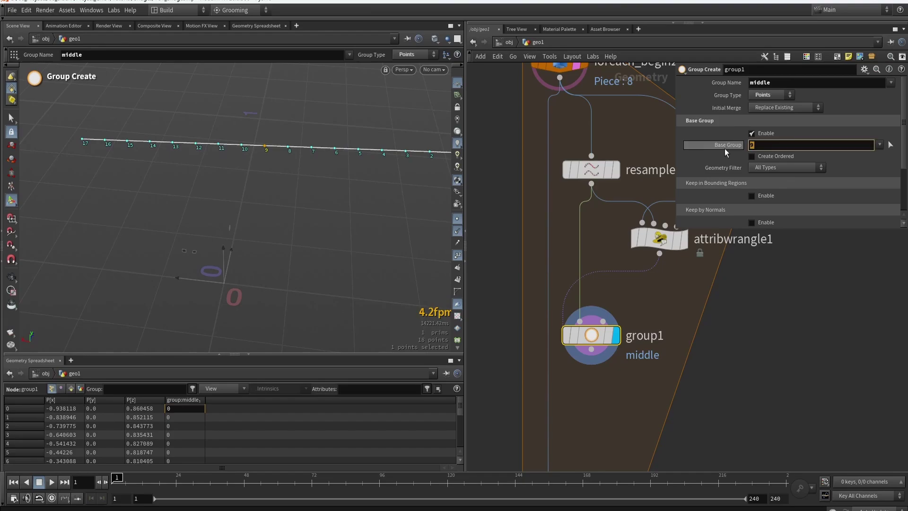
key(BackSpace)
text(`)
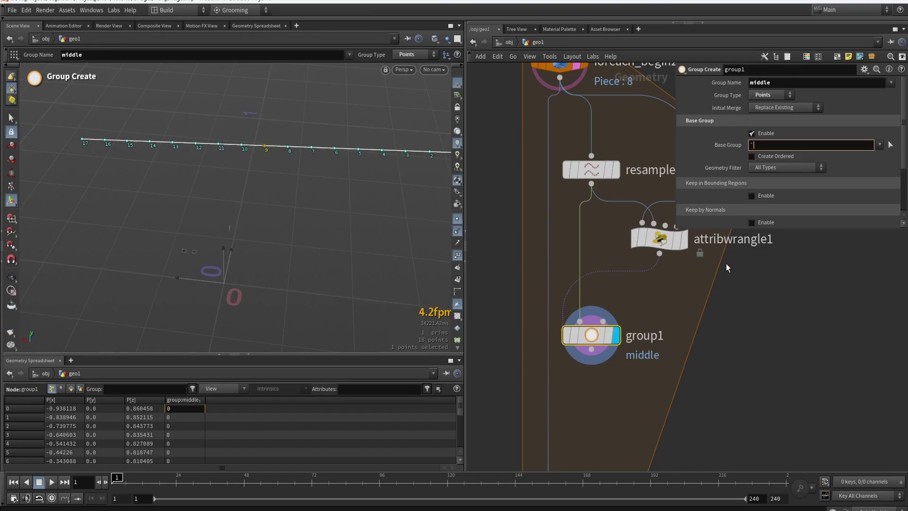
text(point)
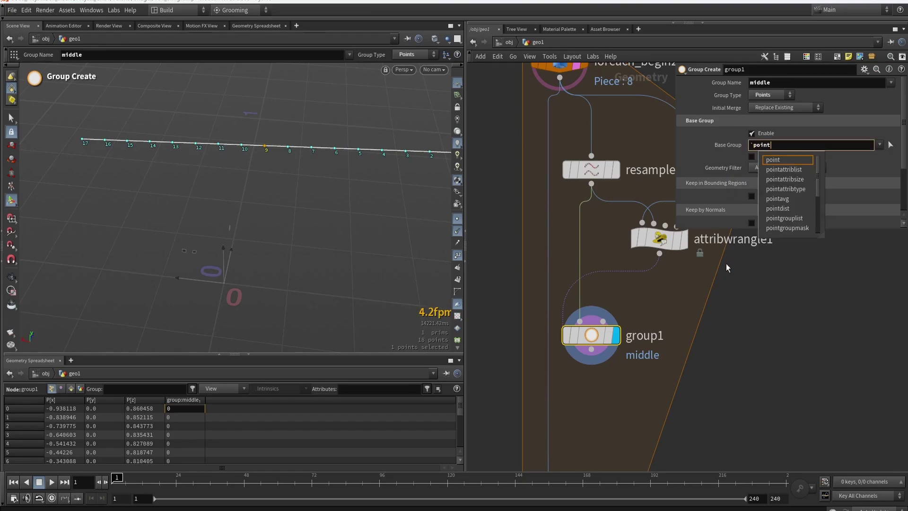
text(()
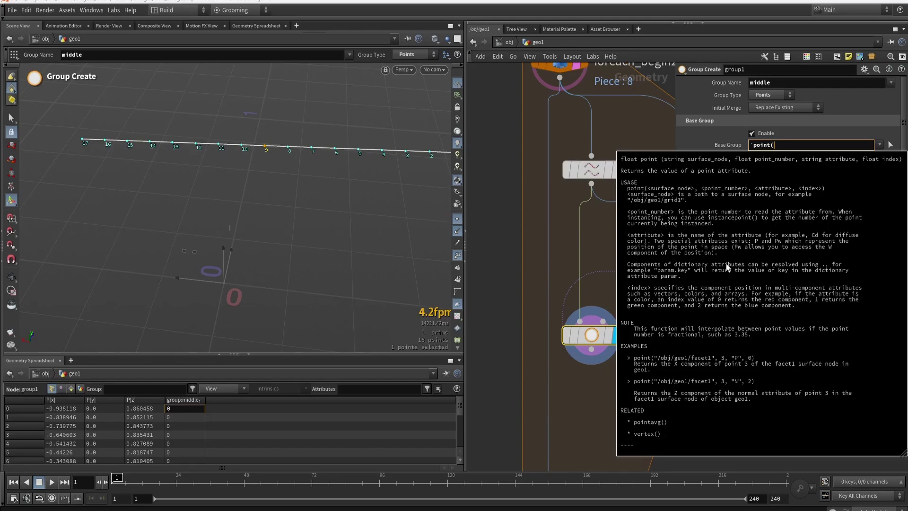
text(-1, 0, "middle)
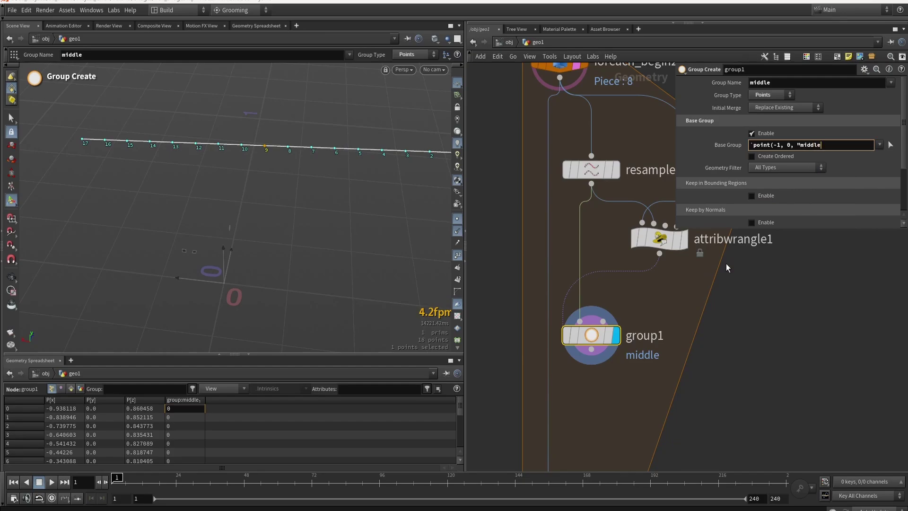
text(")
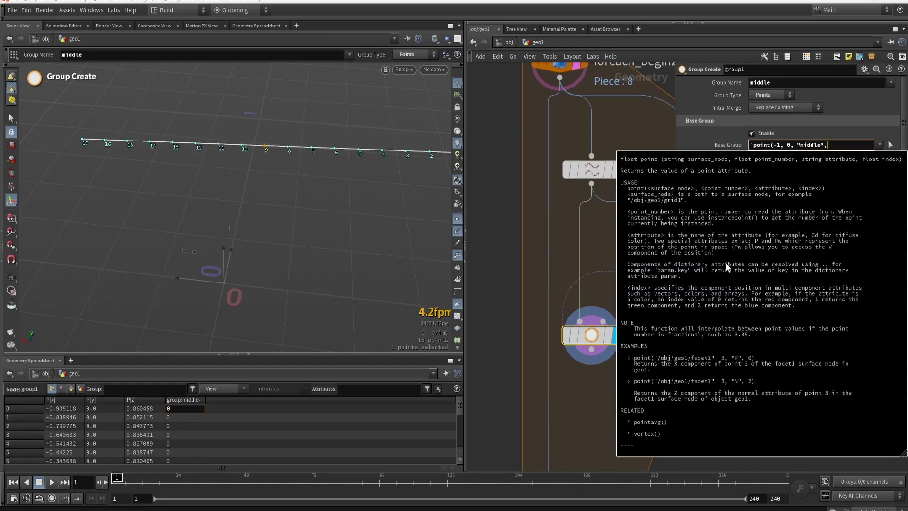
text(,0)`)
key(Return)
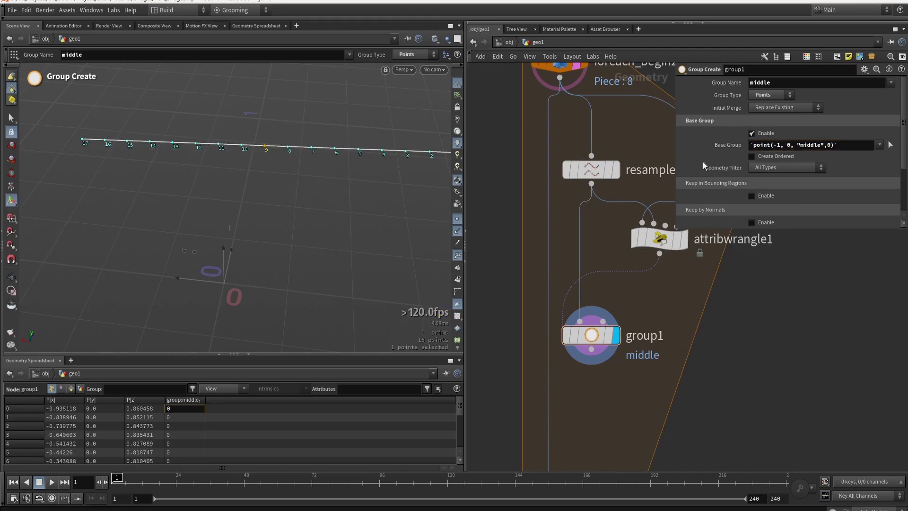
click(724, 148)
click(724, 148)
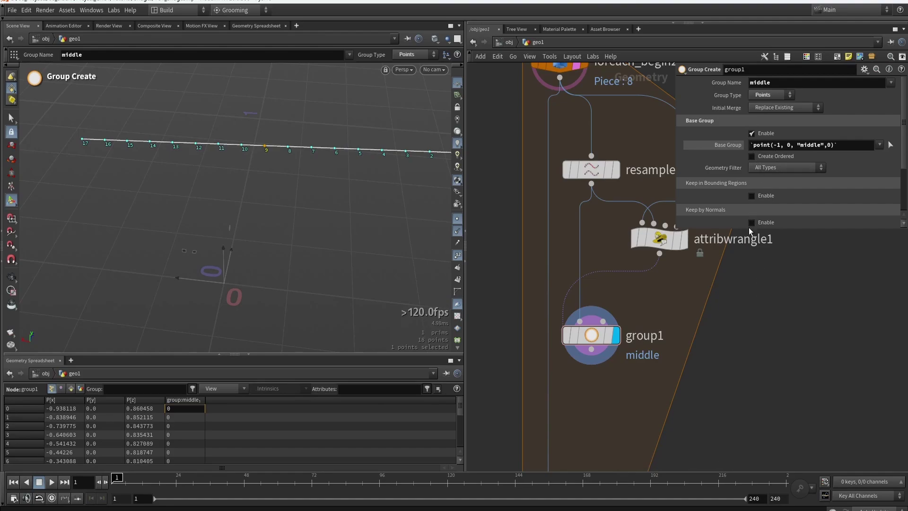
Add a Group by Range node below group1 inside the second loop and wire group1's output into it.
drag(594, 336, 594, 328)
scroll(614, 376, down, 3)
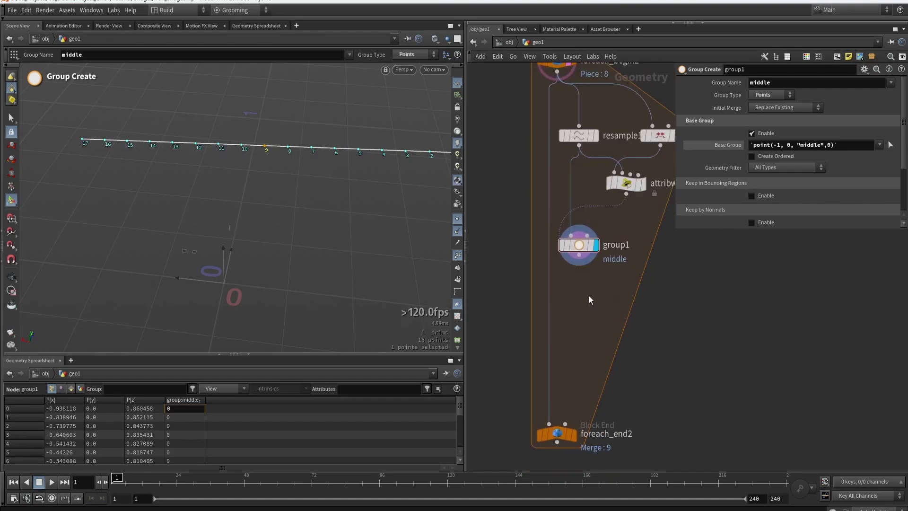
scroll(589, 296, up, 1)
key(Tab)
text(range)
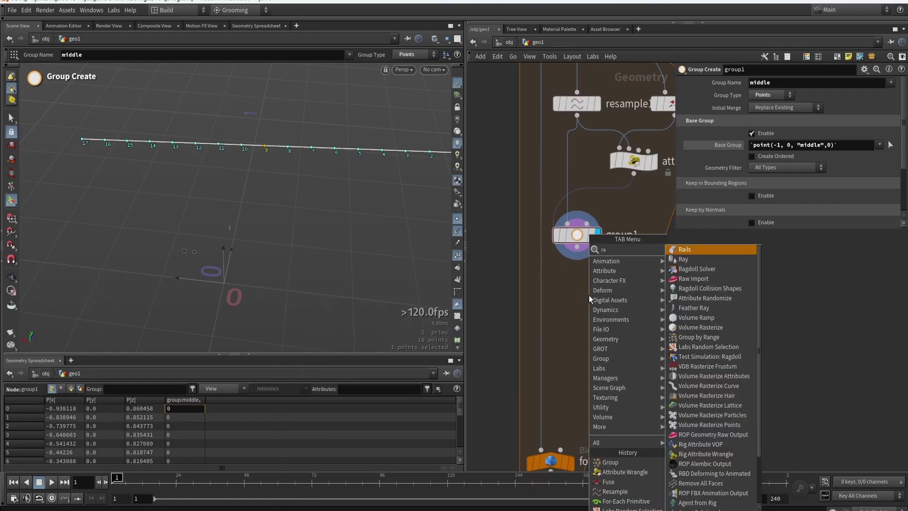
click(706, 251)
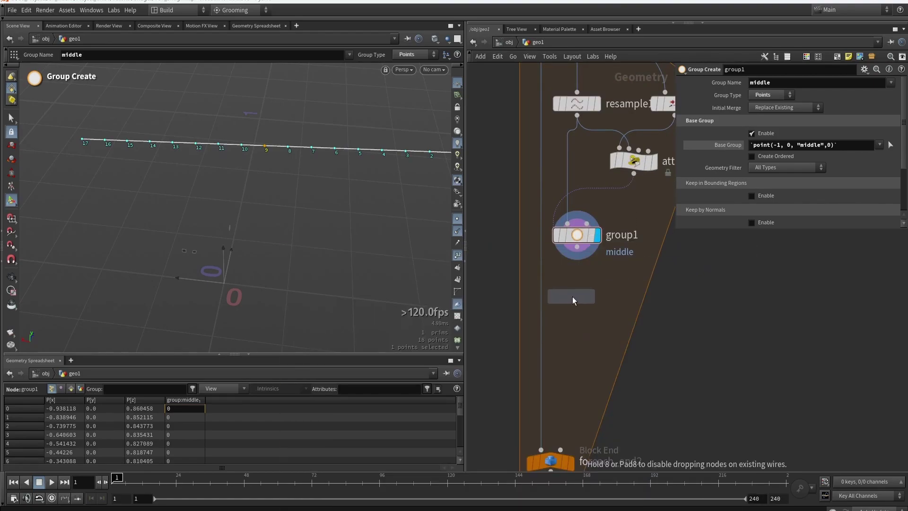
click(584, 293)
click(577, 259)
click(587, 293)
drag(587, 293, 578, 290)
click(574, 235)
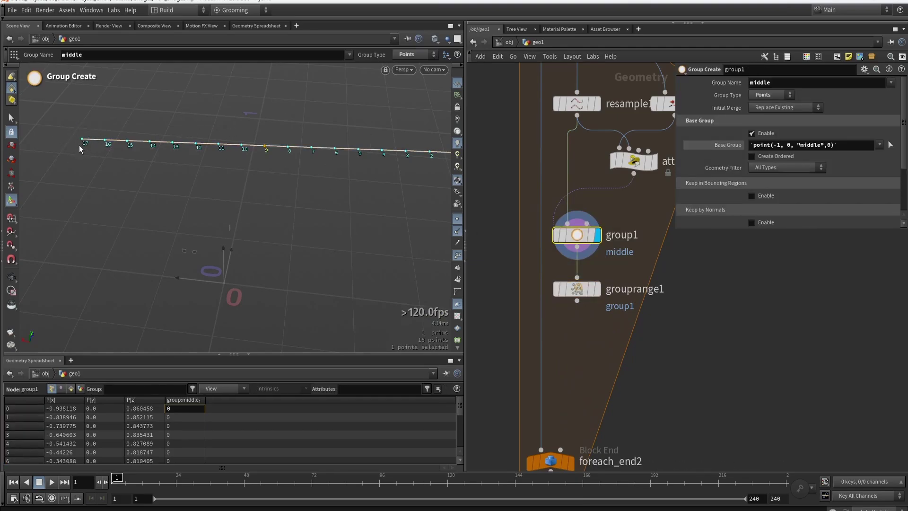
Display the range group node, name its group ends, and set its Group Type to Points.
click(577, 288)
double_click(788, 97)
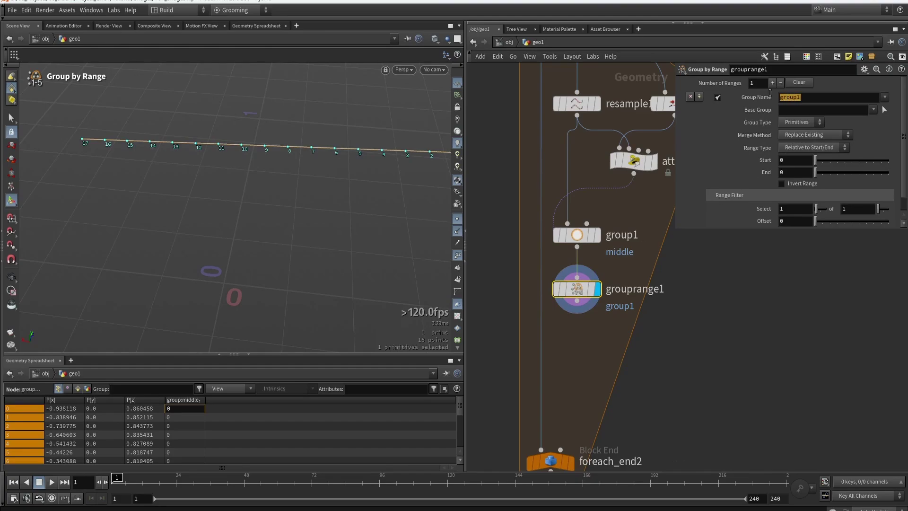
text(ends)
key(Return)
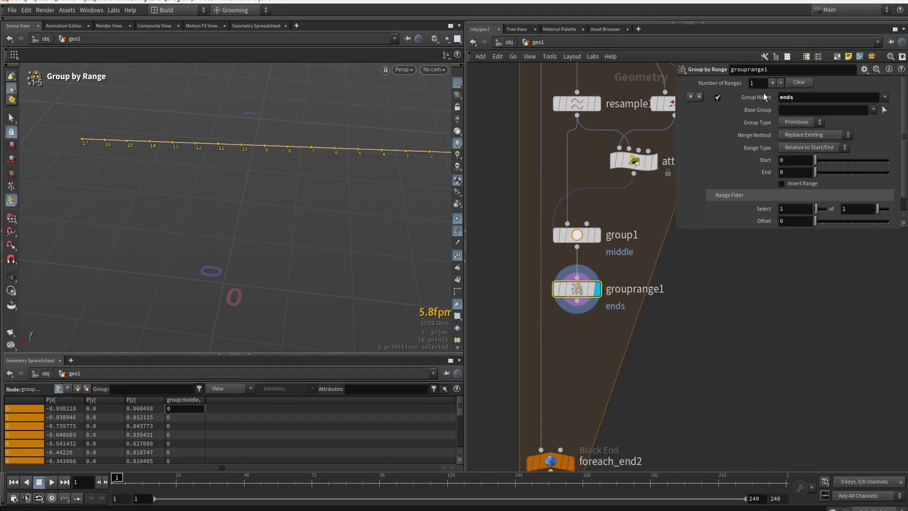
click(804, 124)
click(805, 132)
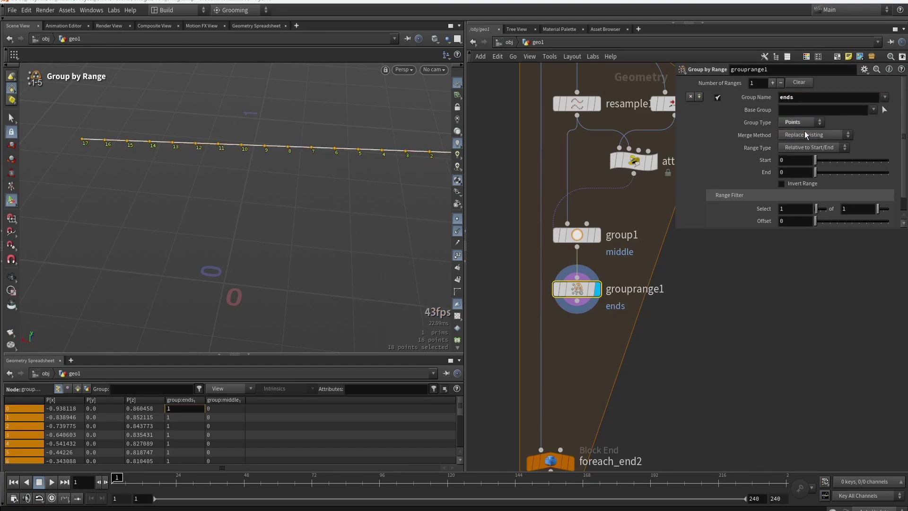
Set the ends range to Start 1 and End 1 and invert it to group only the line's two end points.
click(822, 160)
click(823, 173)
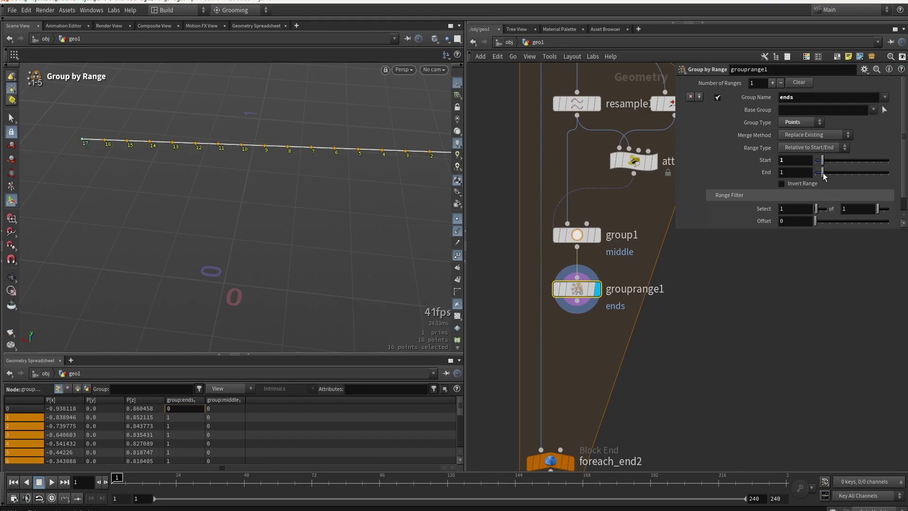
key(space+f)
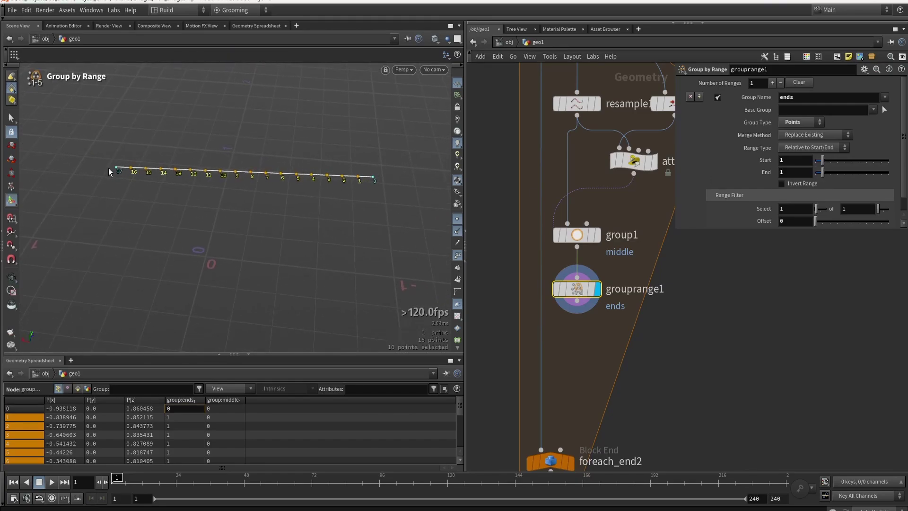
click(804, 184)
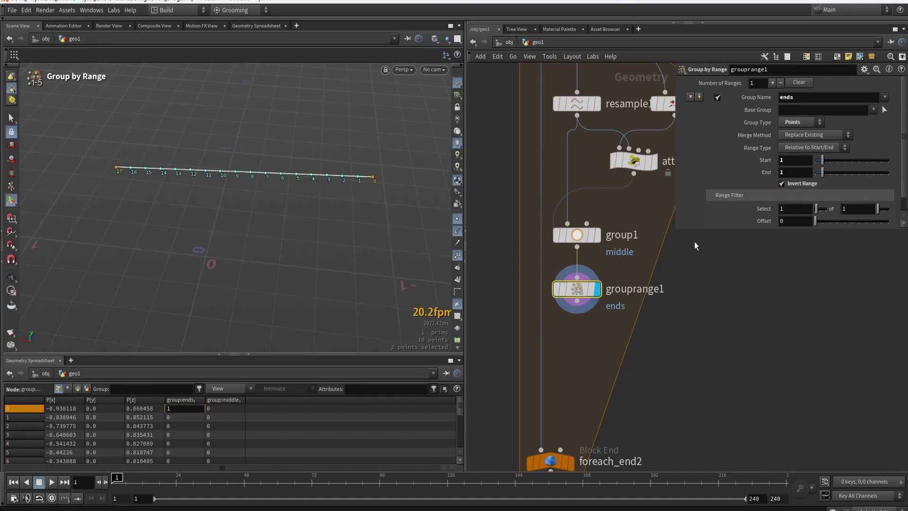
Add a Soft Transform node below grouprange1, wire it to that node's output, and display it.
drag(672, 235, 710, 187)
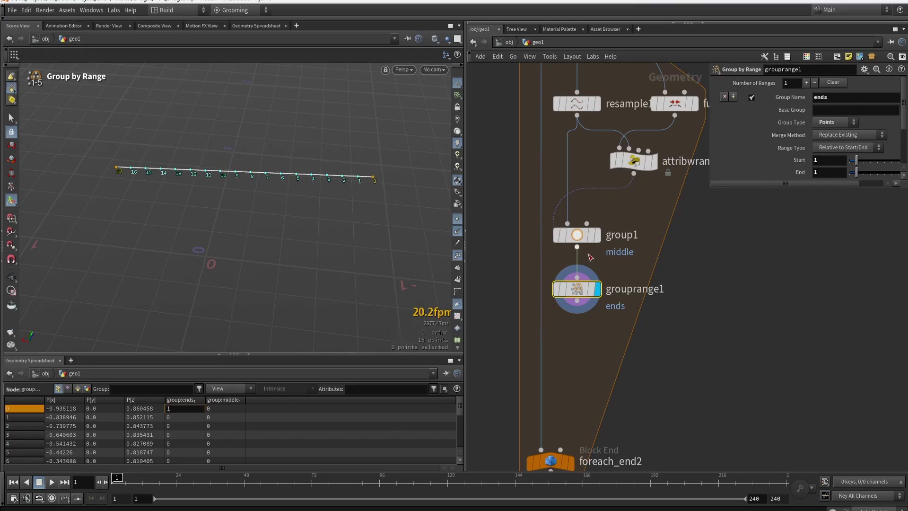
scroll(587, 257, down, 5)
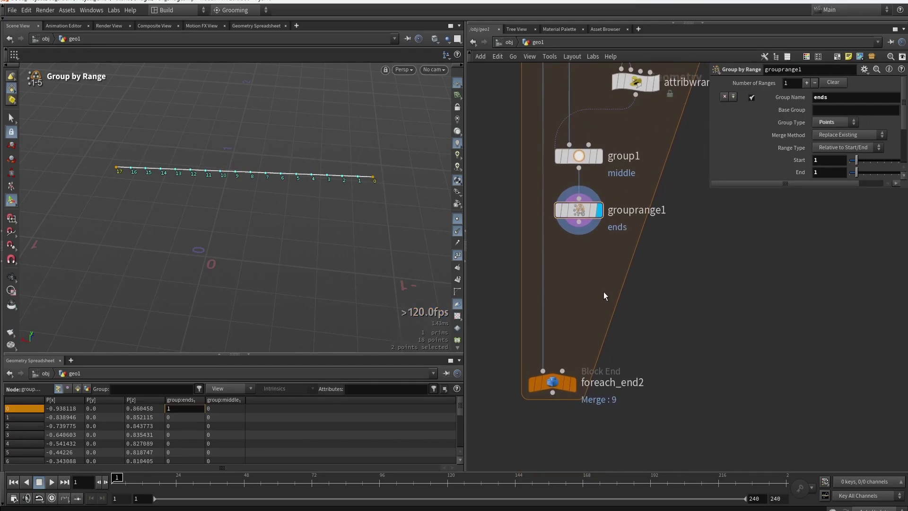
key(Tab)
text(s)
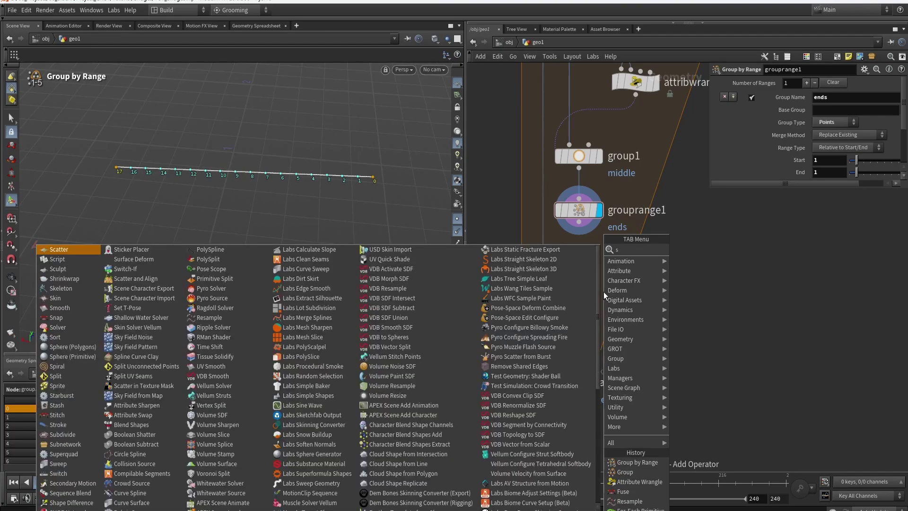
text(oft)
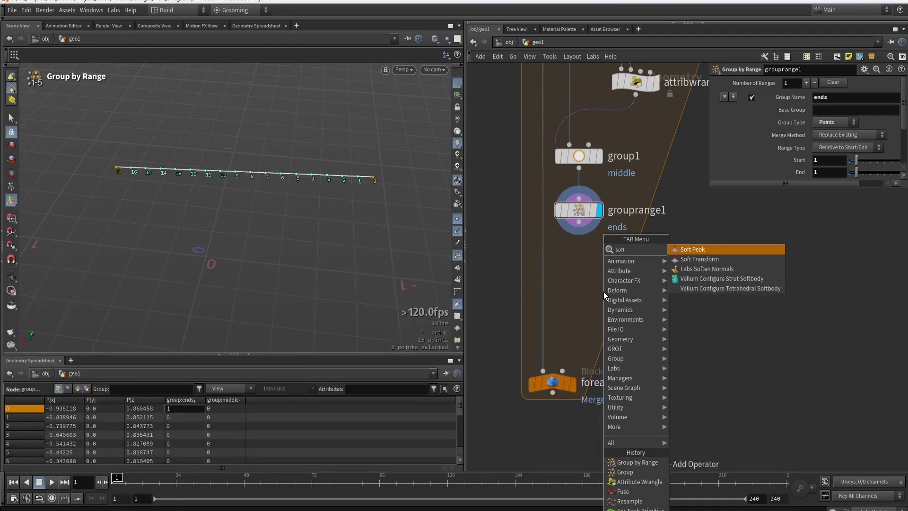
key(Down)
key(Return)
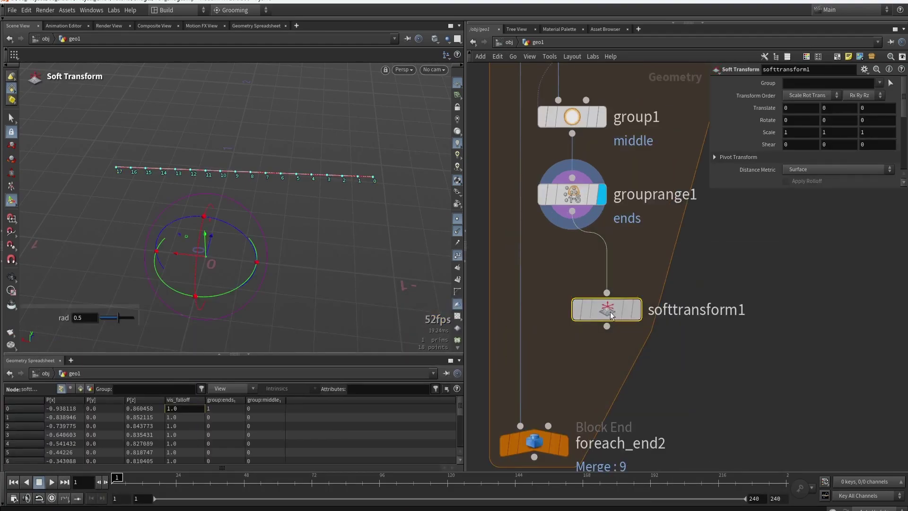
click(601, 290)
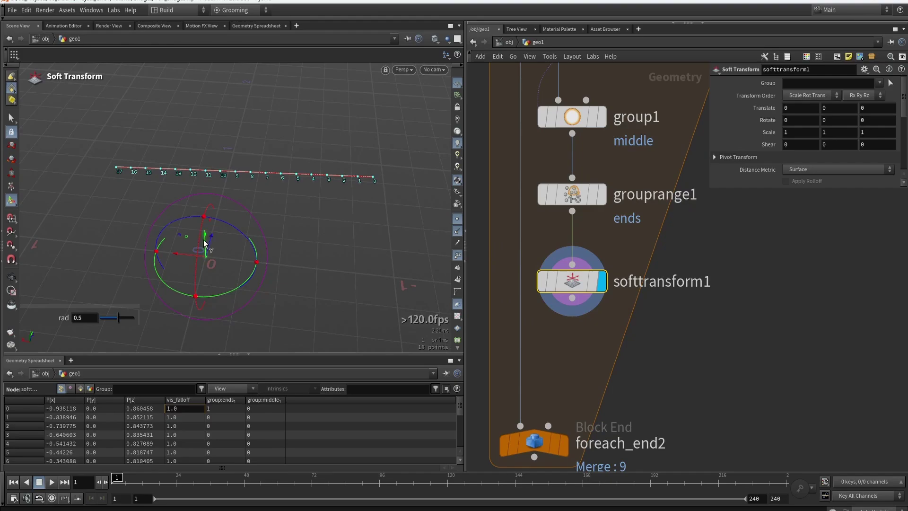
drag(204, 236, 197, 170)
key(ctrl+z)
key(r)
Limit the Soft Transform to the middle group and move it down to a Y translation of about -0.41.
click(880, 84)
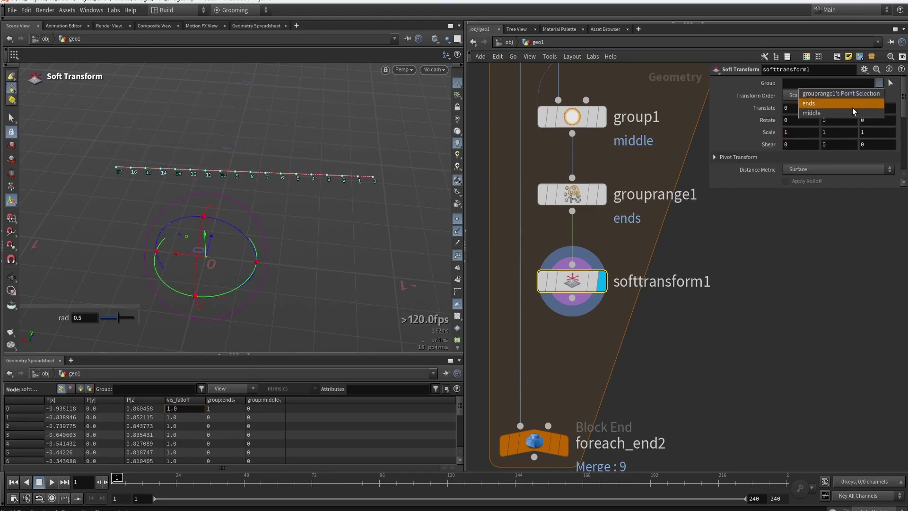
click(813, 115)
key(t)
drag(209, 260, 208, 312)
drag(211, 265, 293, 267)
Try a Soft Radius of 0.521 and the Linear Soft Type, restoring Cubic and a radius of 0.5.
mouse_move(594, 285)
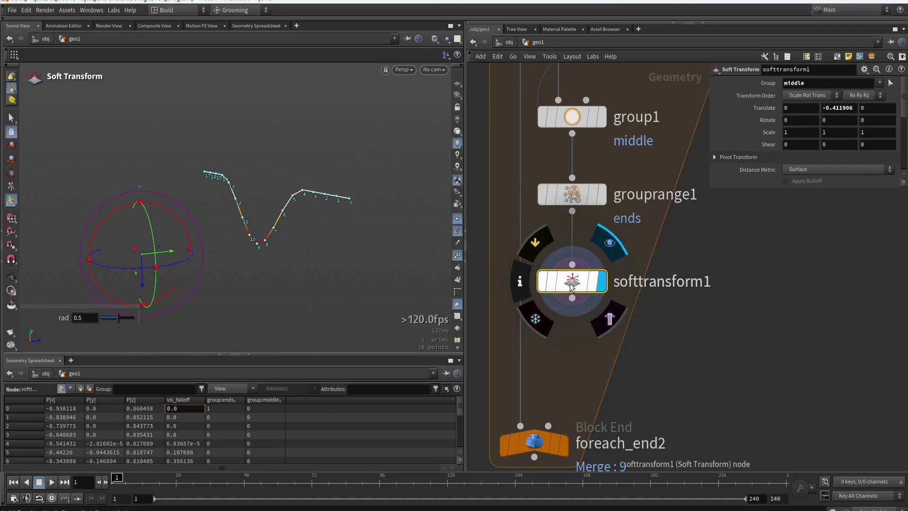
drag(708, 190, 618, 383)
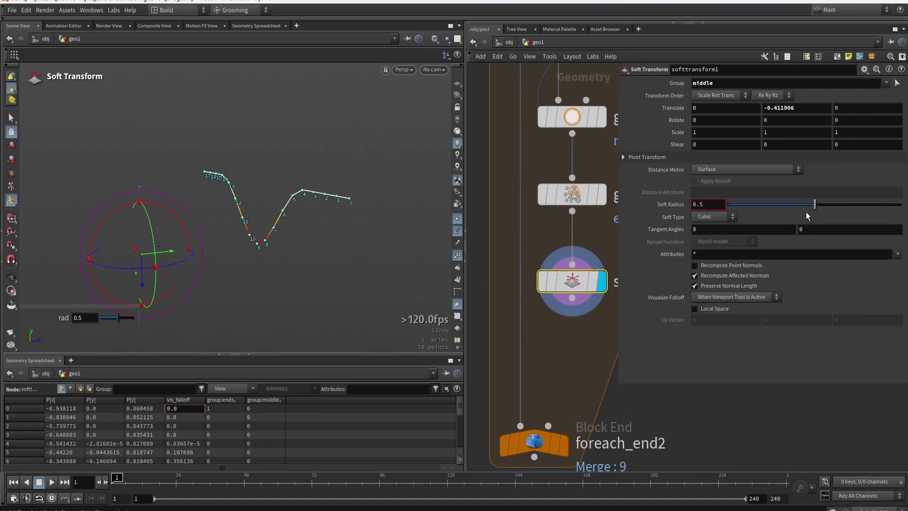
drag(811, 204, 760, 214)
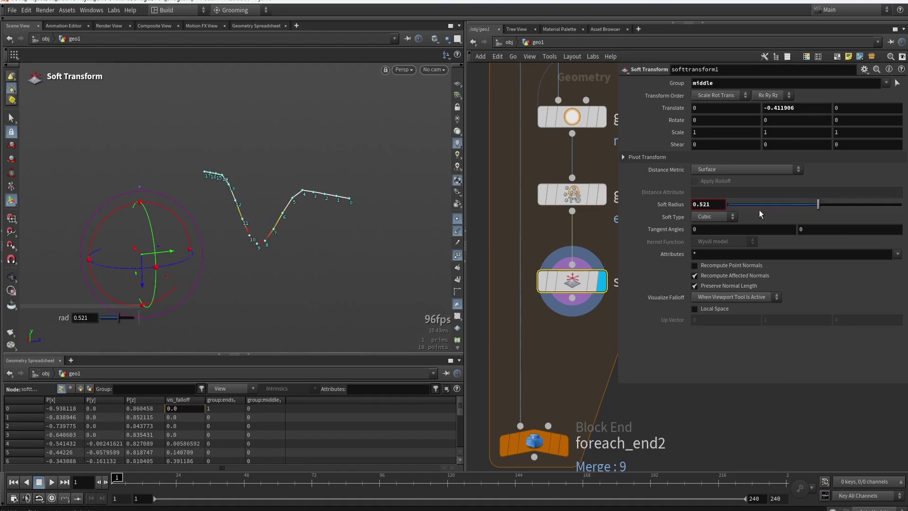
click(723, 218)
click(716, 227)
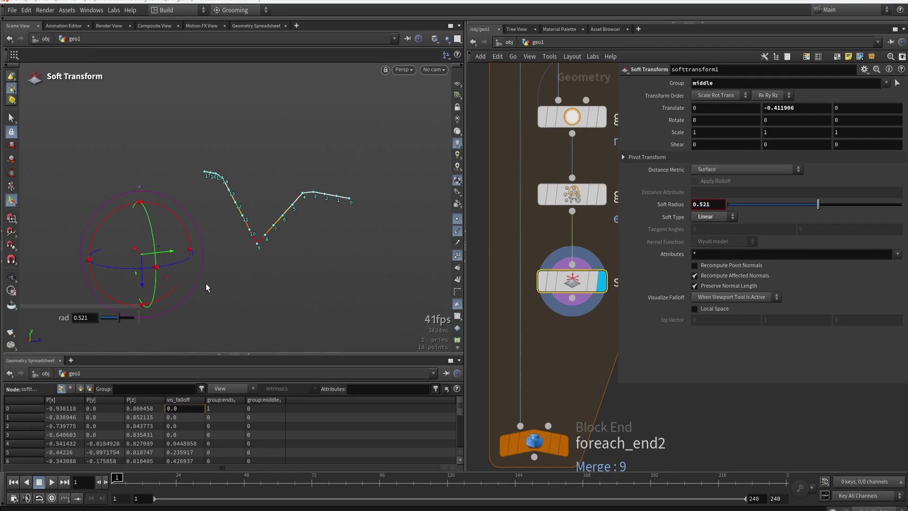
click(719, 218)
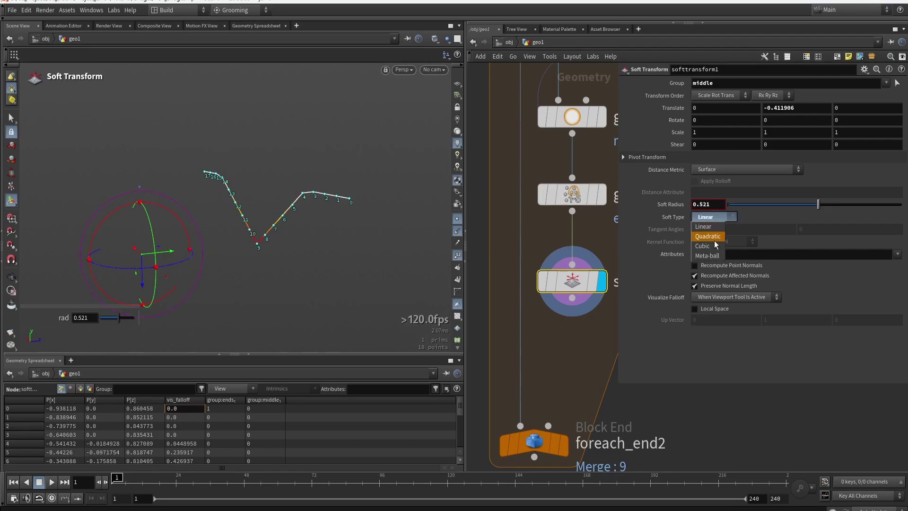
click(715, 243)
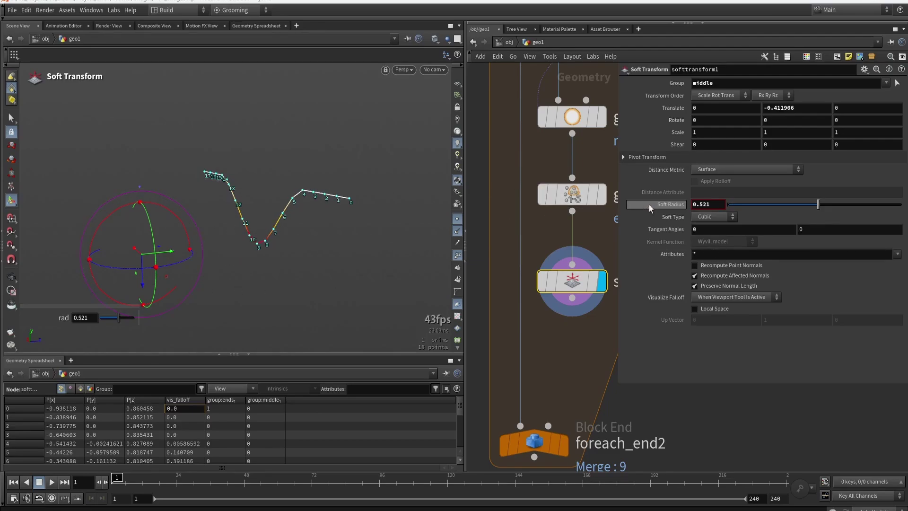
double_click(708, 205)
text(0.5)
key(Return)
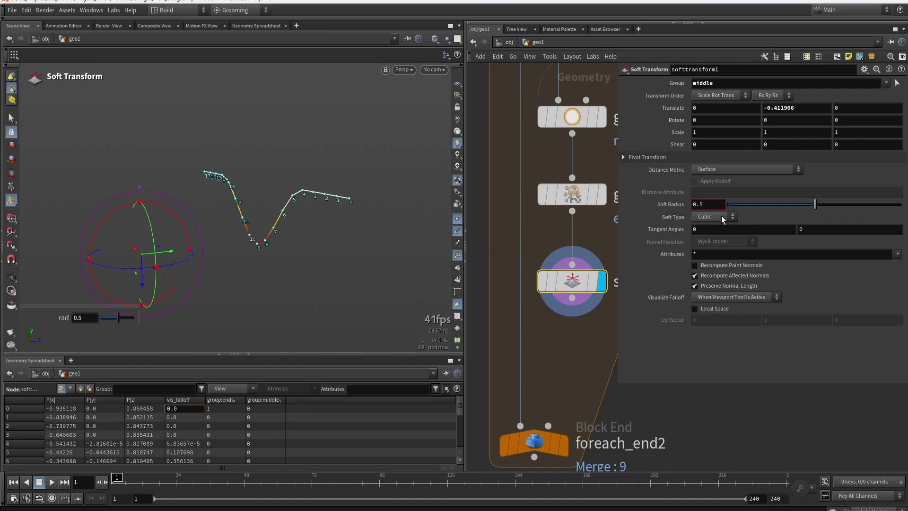
Raise the middle point to a Y translation of about -0.11 and set the Soft Radius to 1.
drag(145, 297, 143, 239)
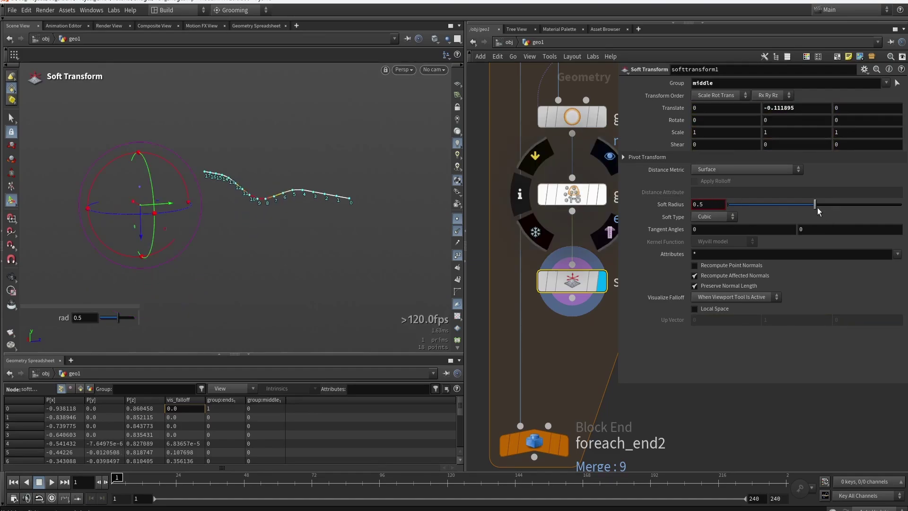
drag(818, 211, 904, 208)
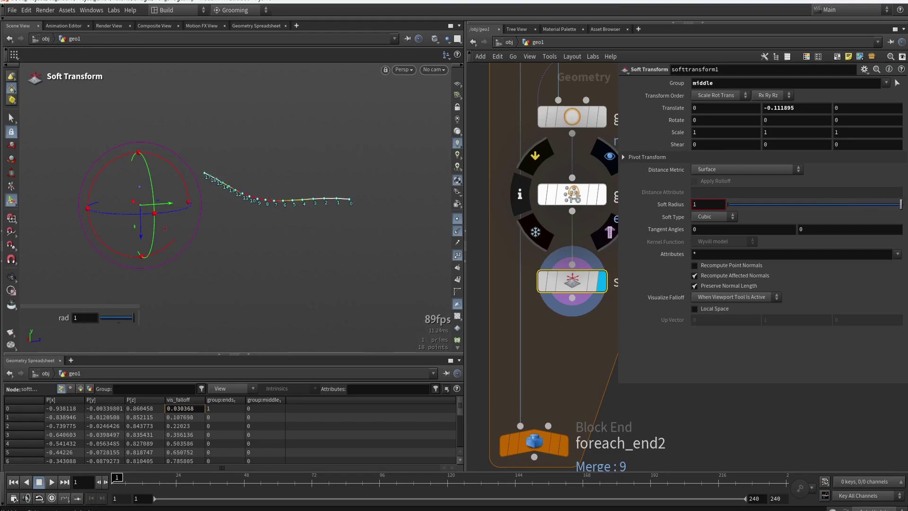
Set the Soft Transform's Y translation to -0.04.
key(Escape)
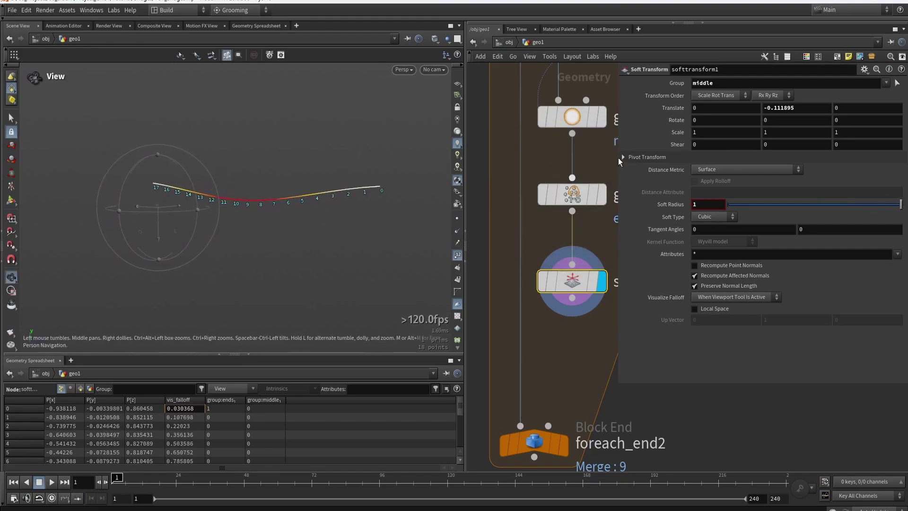
key(Return)
drag(788, 108, 775, 109)
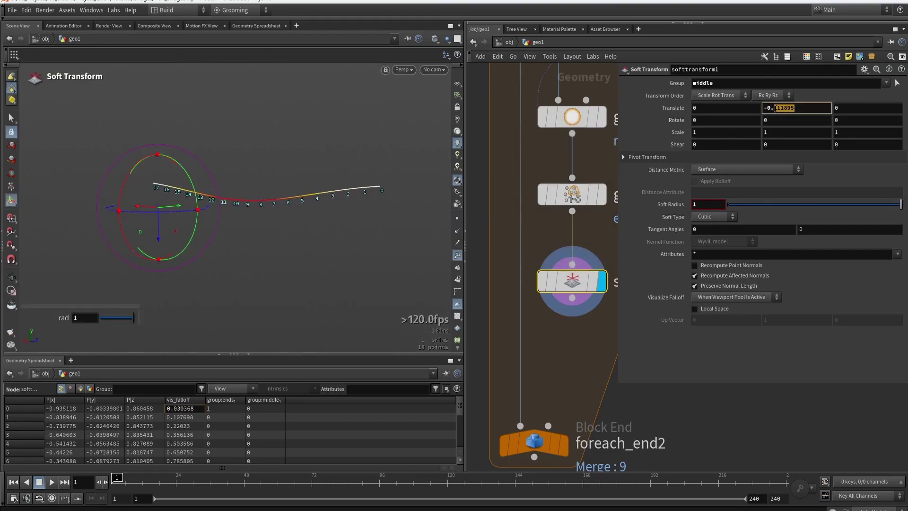
text(0)
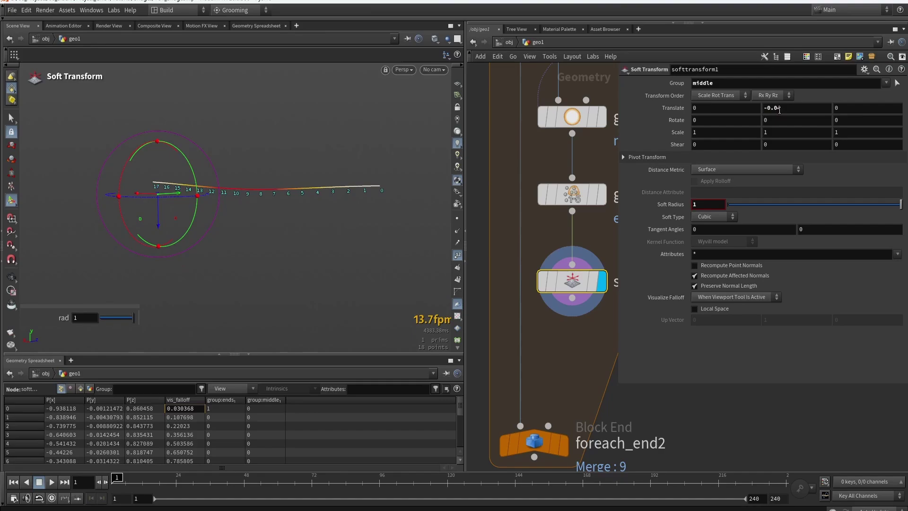
text(4)
mouse_move(544, 286)
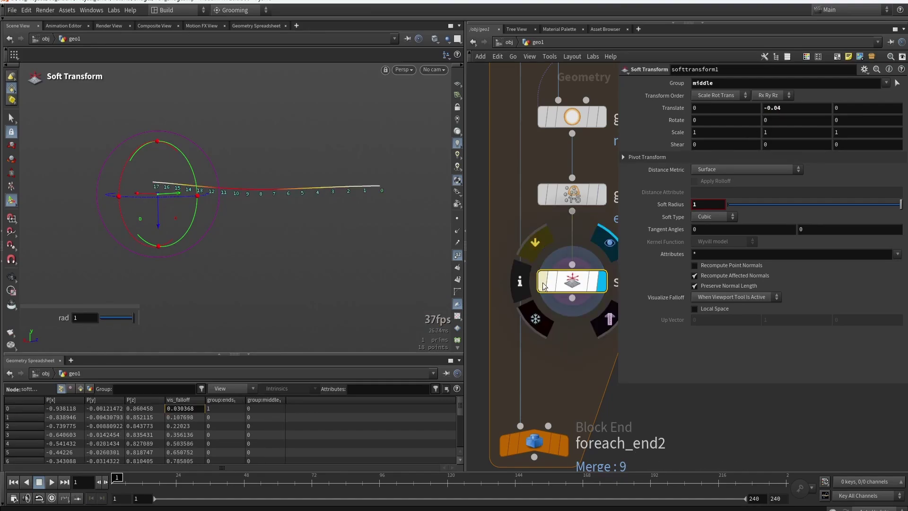
Try Soft Radius values of 10, 1 and 5 on the Soft Transform.
drag(619, 386, 699, 309)
click(783, 204)
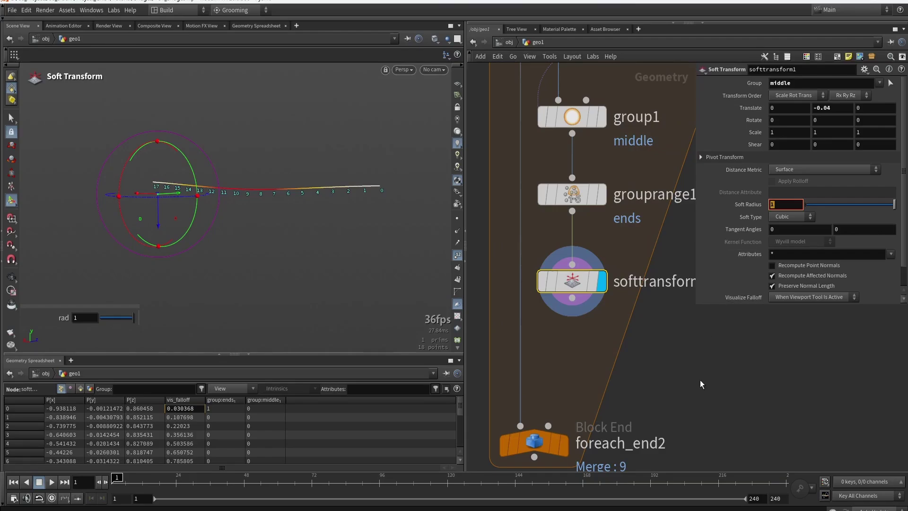
text(10)
key(Return)
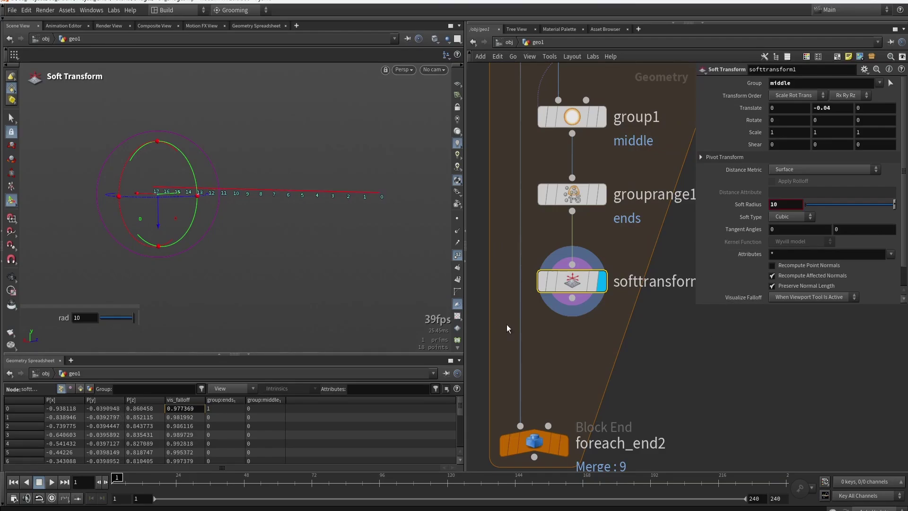
double_click(780, 204)
text(1)
key(Return)
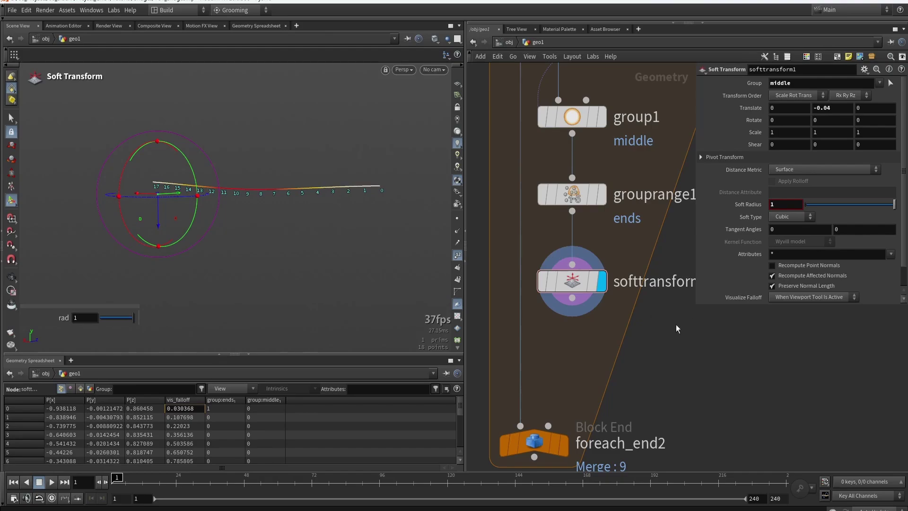
ctrl+middle_click(756, 203)
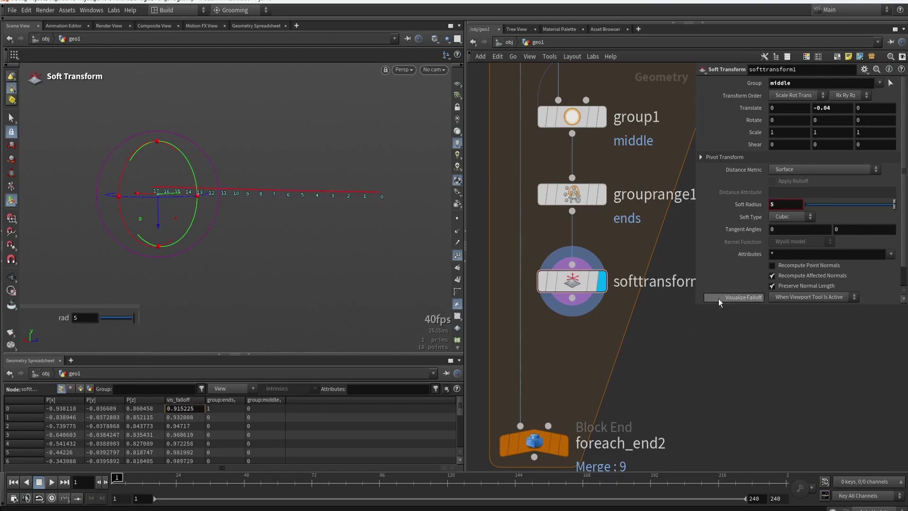
Add an Attribute Wrangle below softtransform1 and wire softtransform1's output into its first input.
click(601, 195)
drag(572, 280, 572, 266)
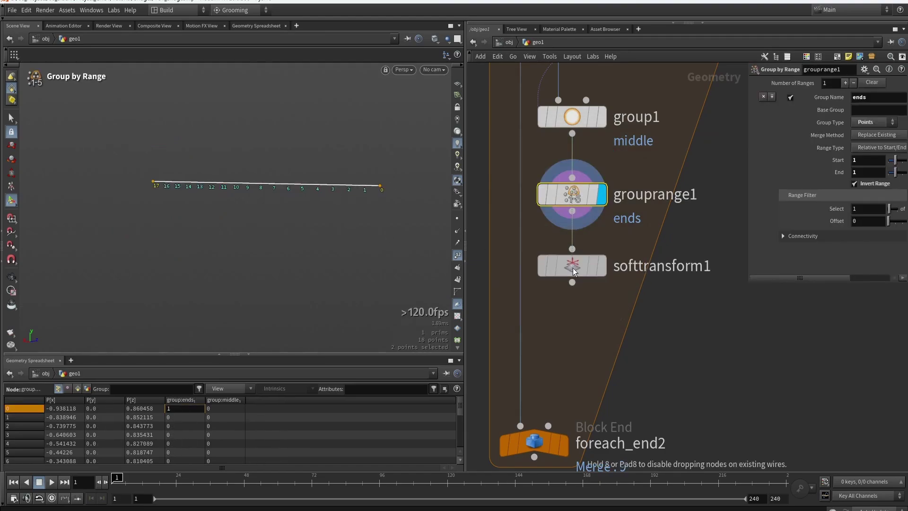
middle_drag(674, 326, 636, 319)
key(Tab)
text(wra)
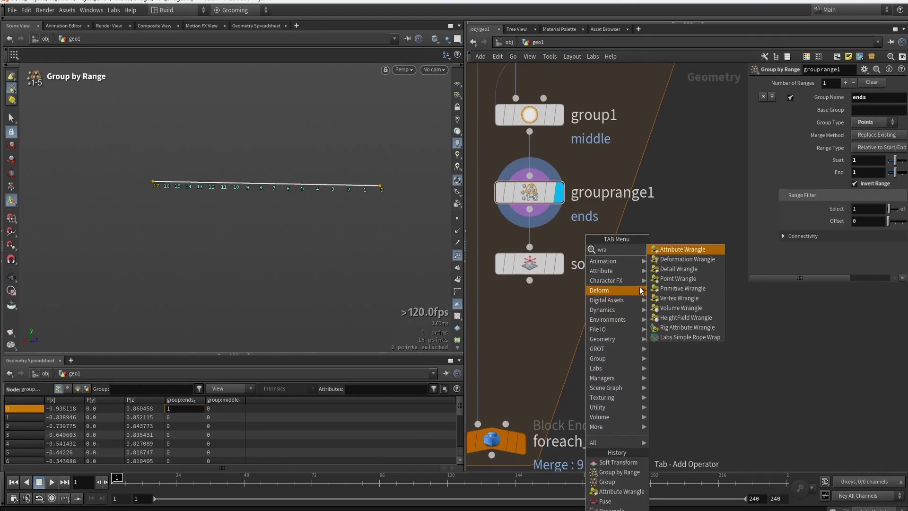
click(676, 249)
click(611, 330)
drag(529, 280, 573, 304)
click(590, 312)
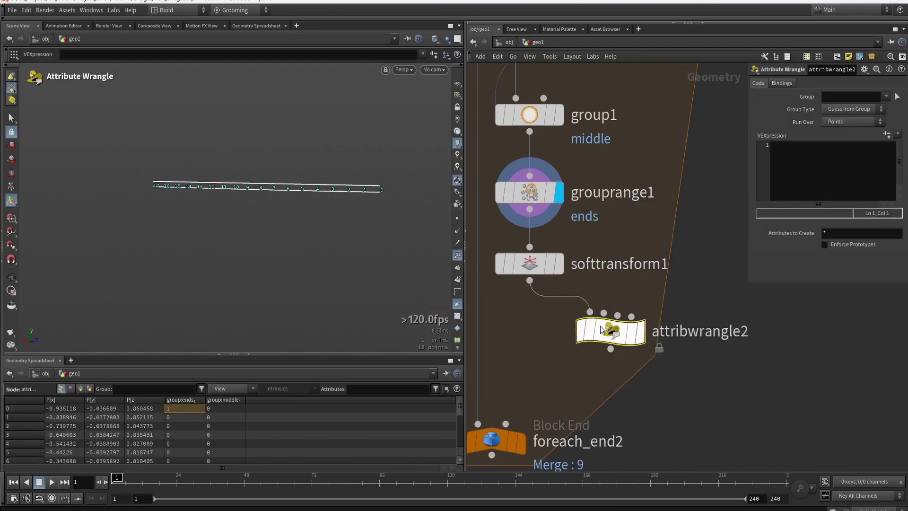
Connect grouprange1's output to the second input of attribwrangle2 and display the wrangle.
drag(611, 331, 629, 334)
click(529, 210)
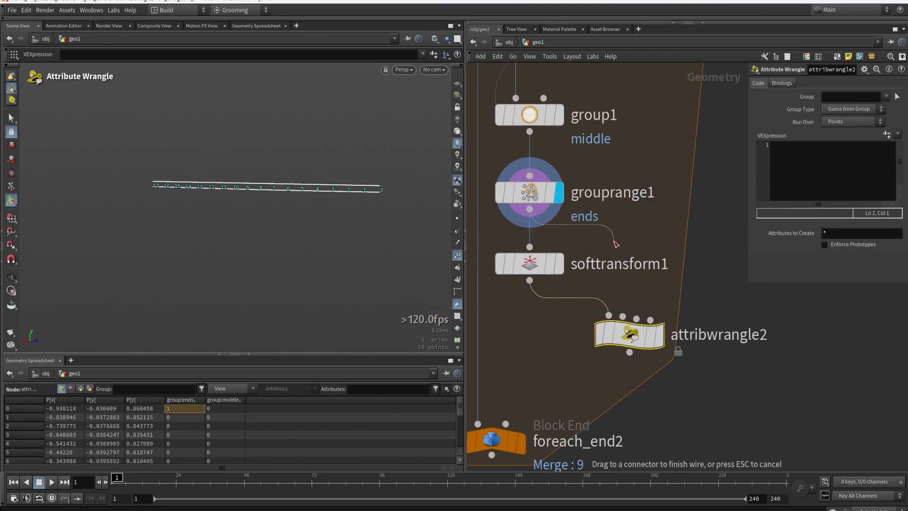
click(622, 316)
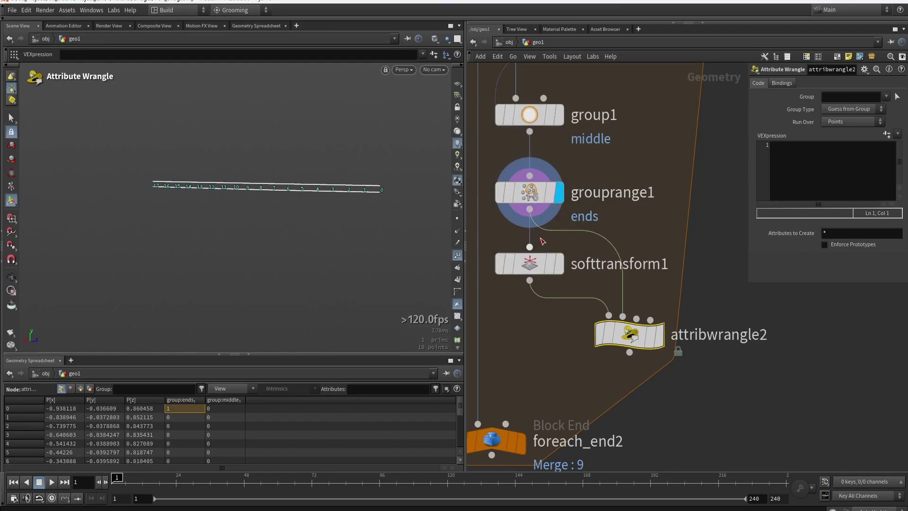
click(516, 196)
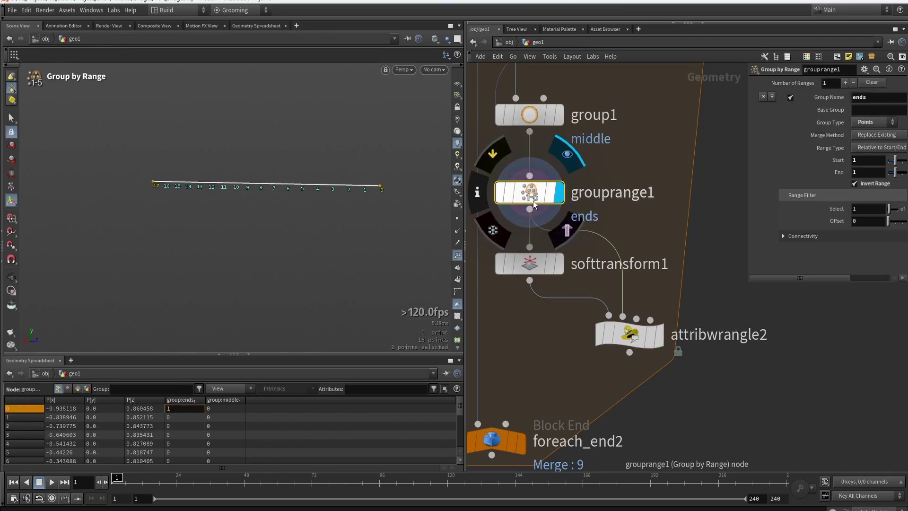
click(660, 332)
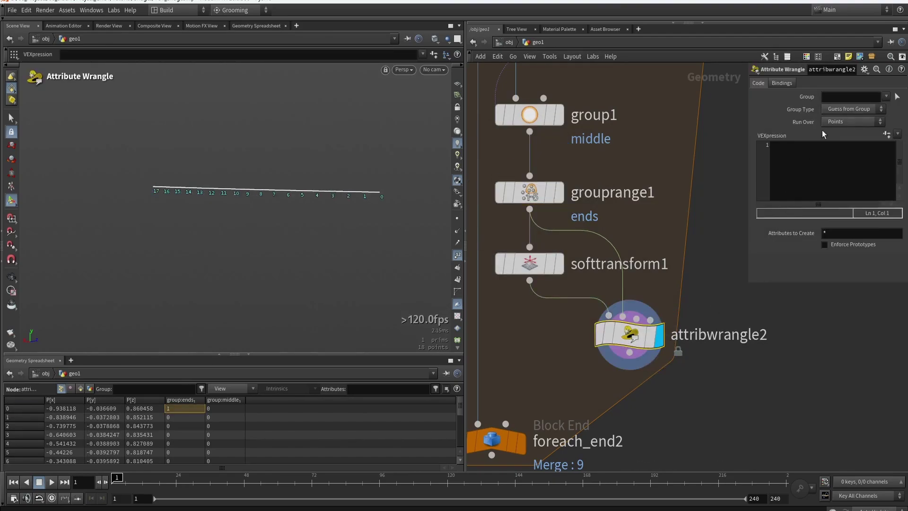
click(886, 97)
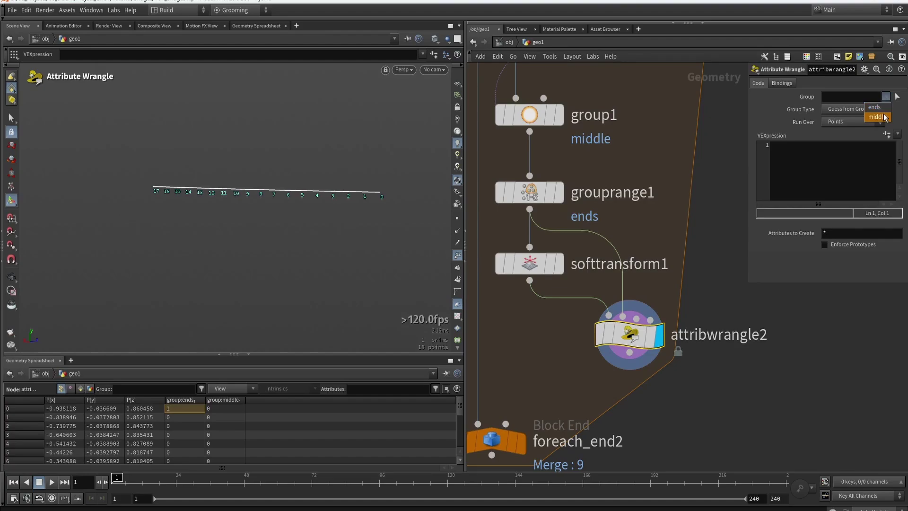
click(863, 103)
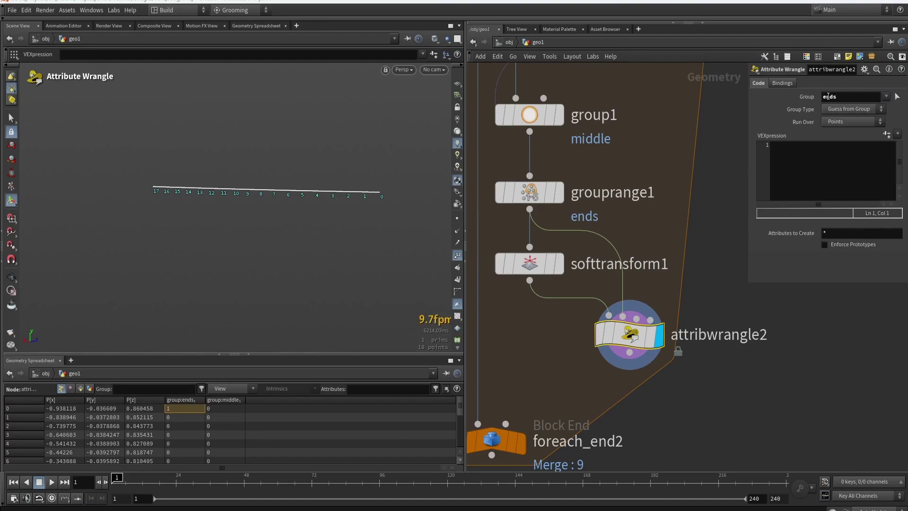
click(806, 179)
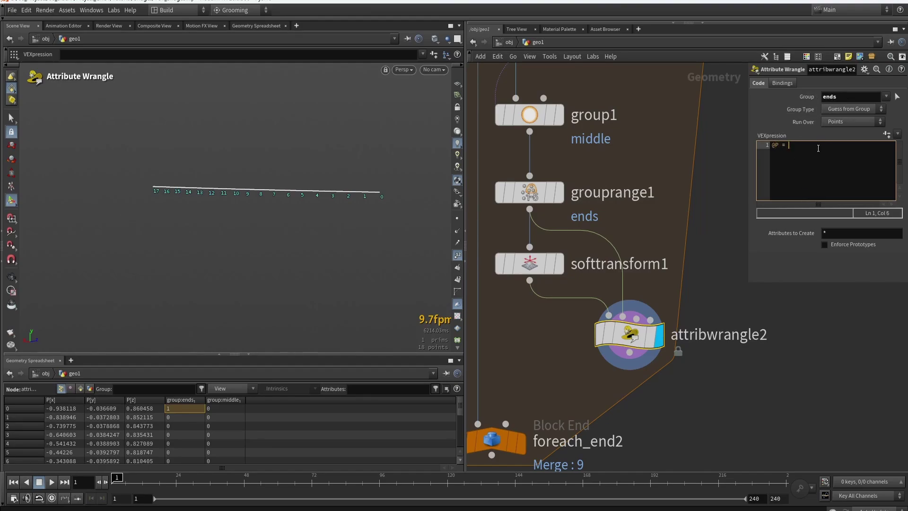
text(@P = points)
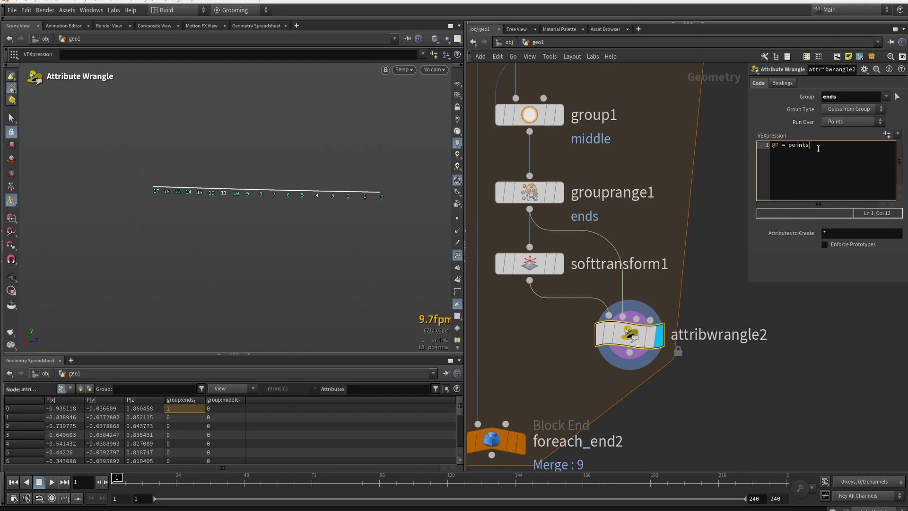
key(BackSpace)
text(()
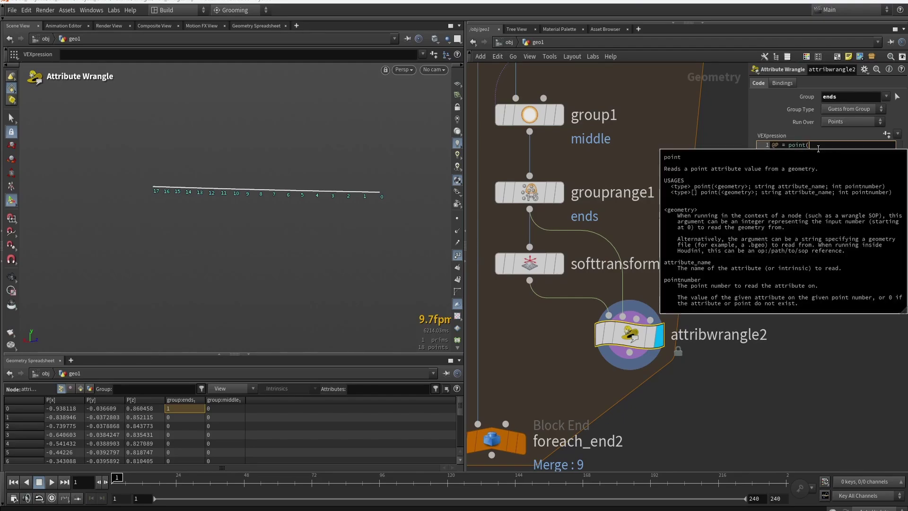
text(1, "P", @ptnum);)
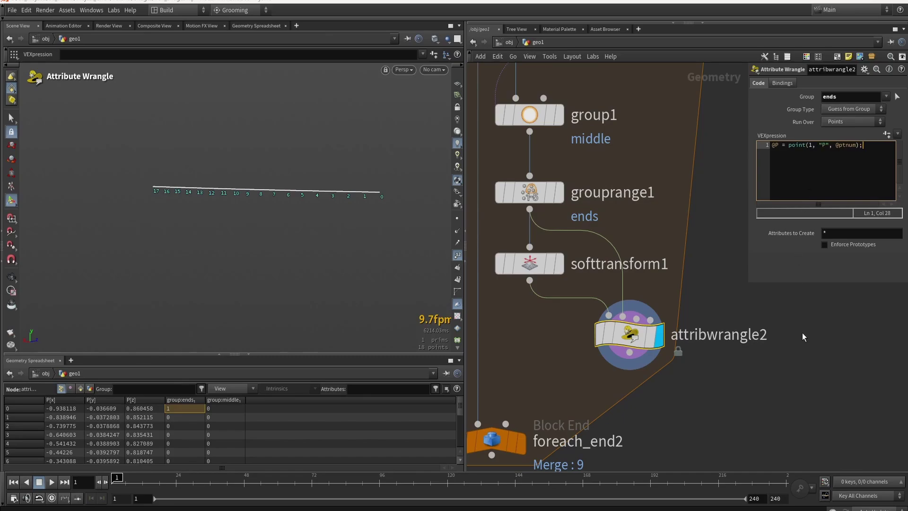
click(803, 336)
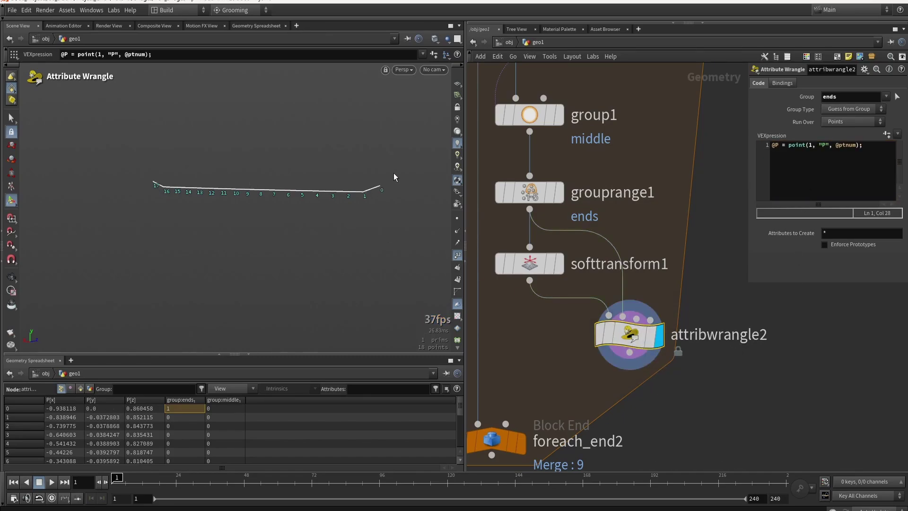
Add a Smooth node below attribwrangle2, wire it to the wrangle's output, and display it.
middle_drag(546, 299, 517, 174)
key(Tab)
text(sm)
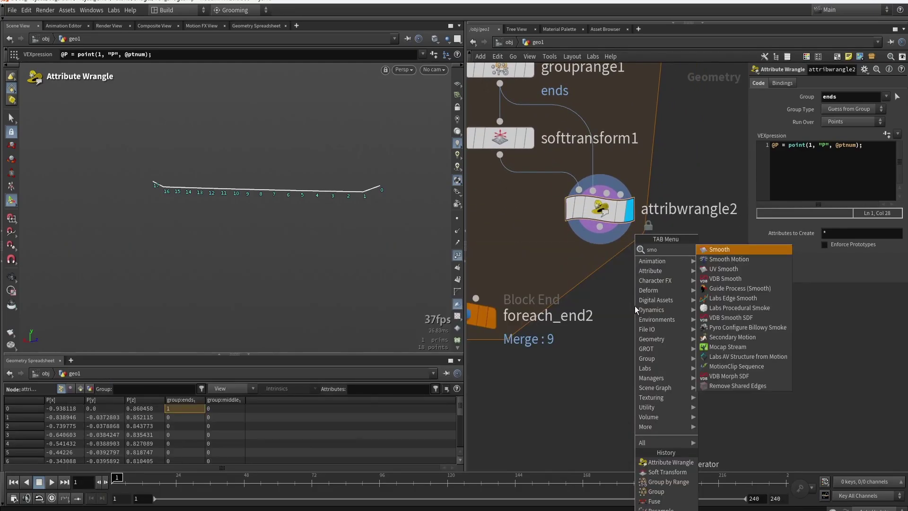
click(715, 249)
click(652, 271)
drag(603, 237, 607, 273)
click(681, 271)
mouse_move(606, 273)
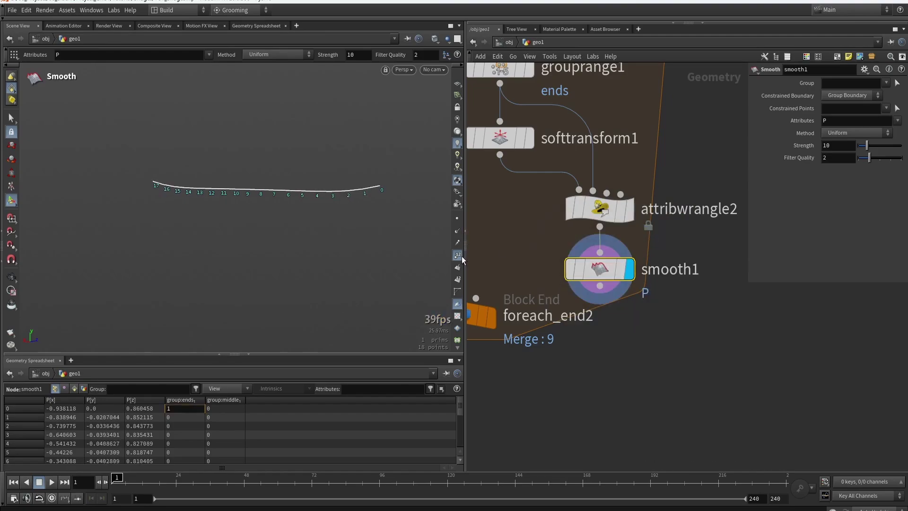
Set softtransform1's Soft Radius to 1 while keeping the Smooth node displayed.
key(Escape)
mouse_move(331, 235)
mouse_down()
mouse_move(223, 229)
mouse_move(362, 227)
mouse_move(243, 231)
mouse_move(332, 233)
mouse_up()
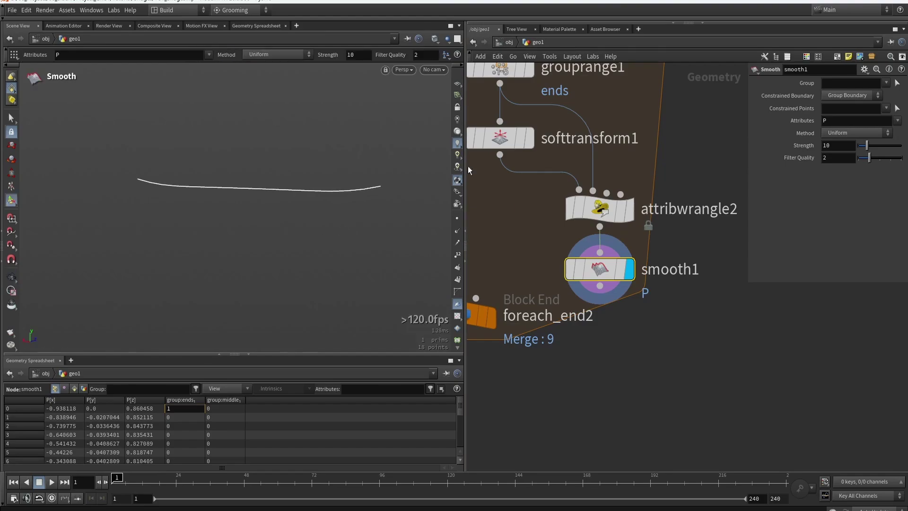
click(500, 138)
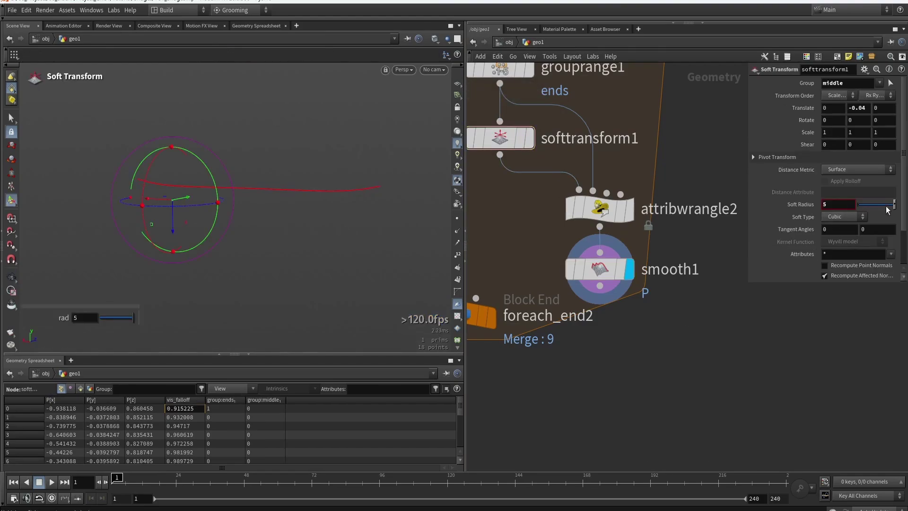
mouse_move(886, 206)
mouse_down()
mouse_move(870, 200)
mouse_move(895, 203)
mouse_up()
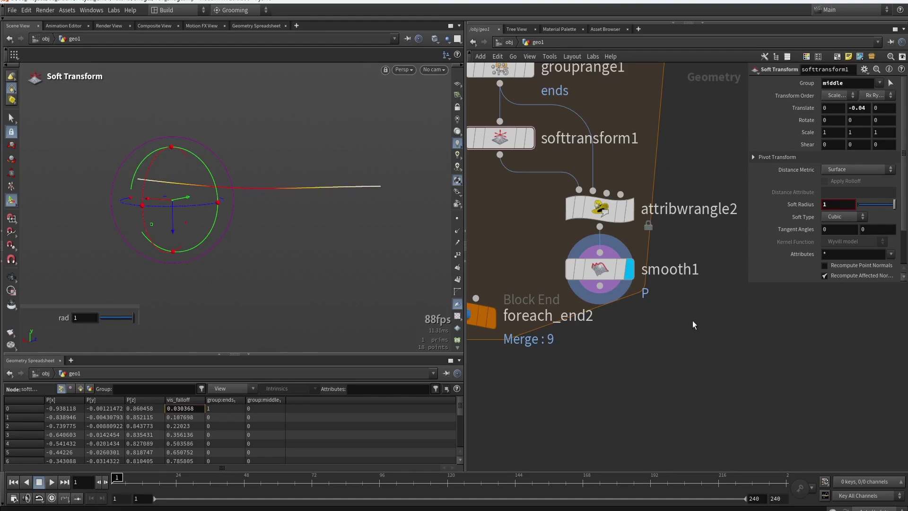
Move foreach_end2 lower in the network, select attribwrangle2 and smooth1, and inspect the smoothed line.
key(h)
drag(547, 264, 535, 392)
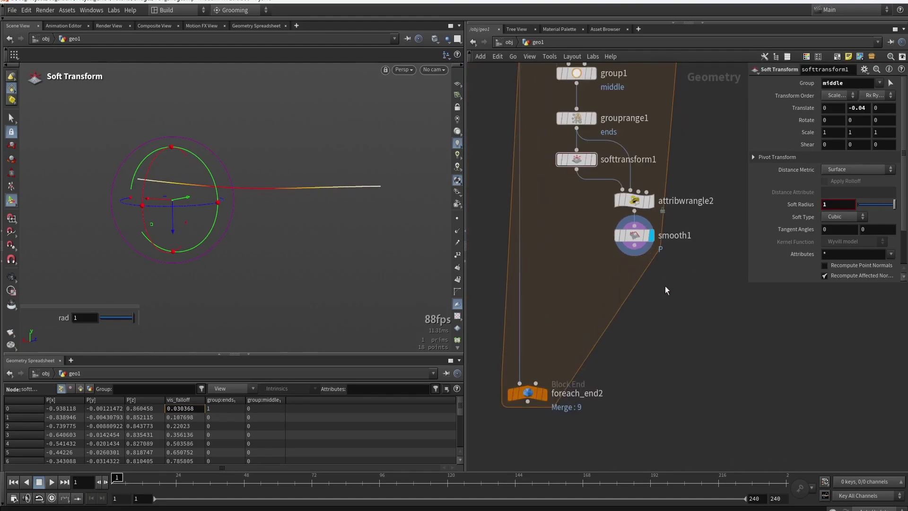
drag(665, 286, 604, 204)
drag(250, 226, 318, 228)
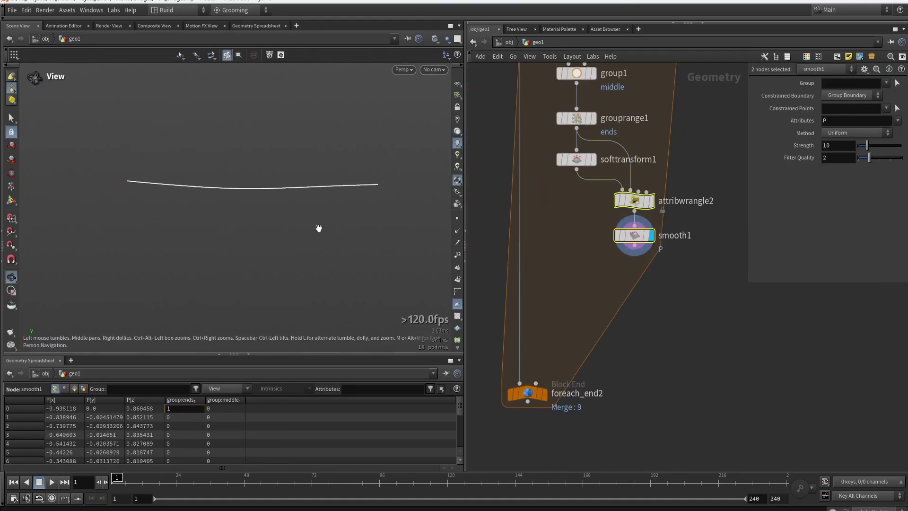
key(Return)
Place a Path Deform node outside the for-each block, below smooth1.
click(613, 333)
scroll(613, 333, down, 2)
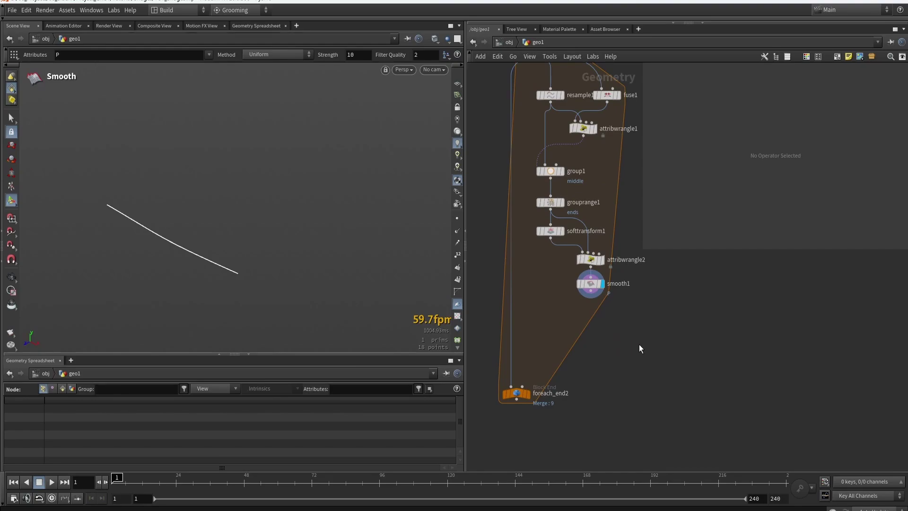
key(Tab)
text(path d)
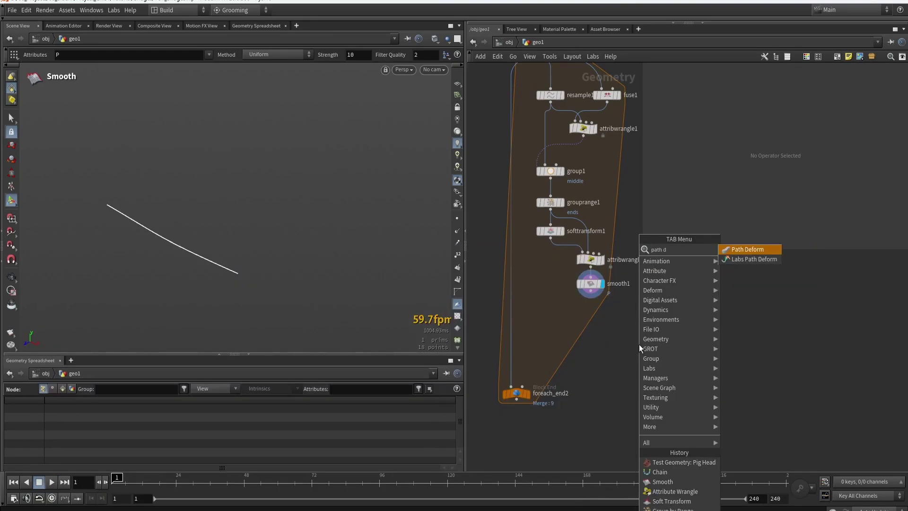
key(Return)
click(645, 333)
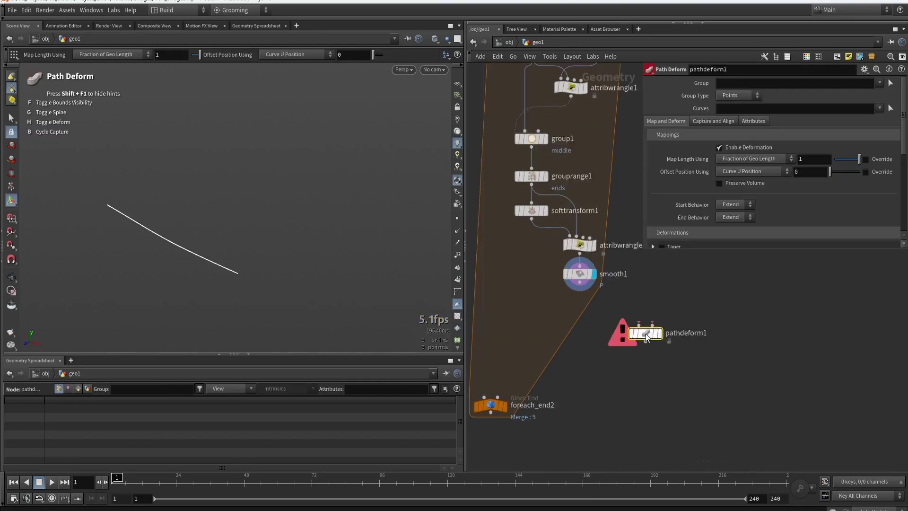
Add a Pig Head test geometry and wire it into pathdeform1's geometry input, with smooth1 feeding the Spine Curve input.
scroll(645, 333, up, 5)
scroll(656, 312, down, 3)
key(Tab)
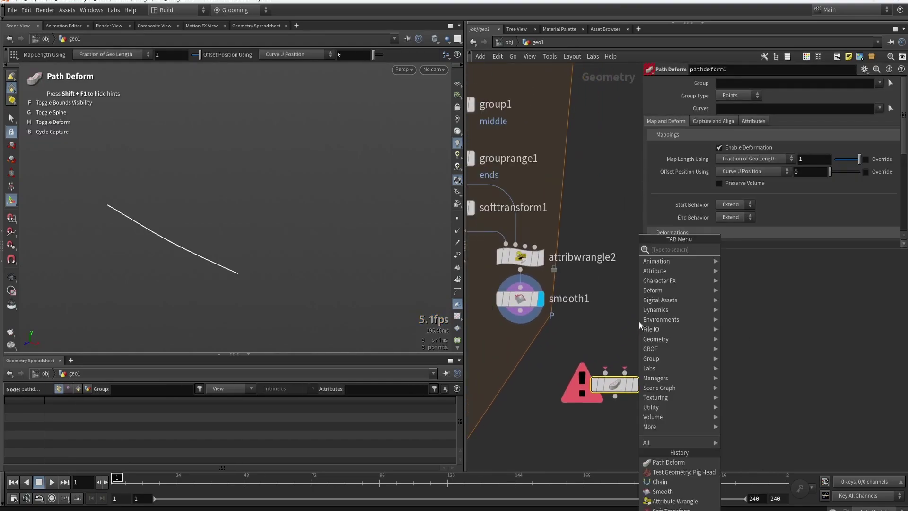
mouse_move(660, 280)
click(762, 308)
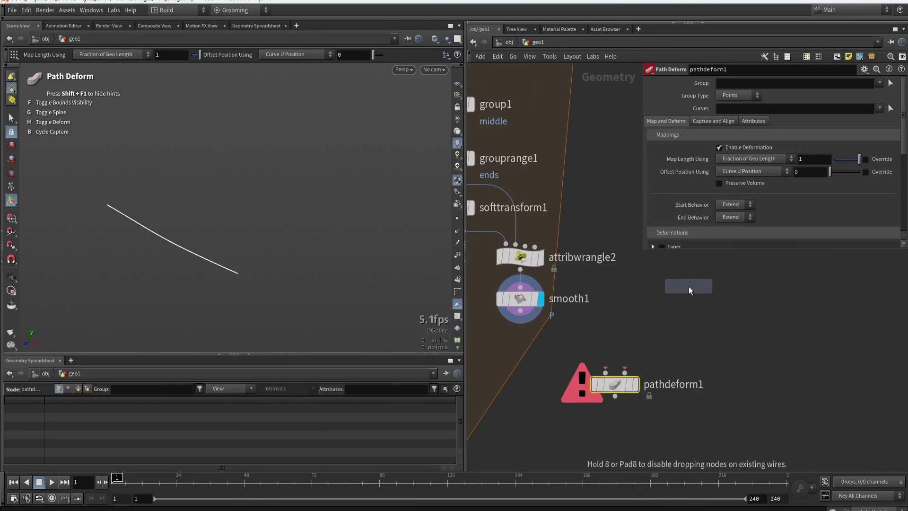
click(689, 285)
drag(689, 298, 605, 372)
click(520, 311)
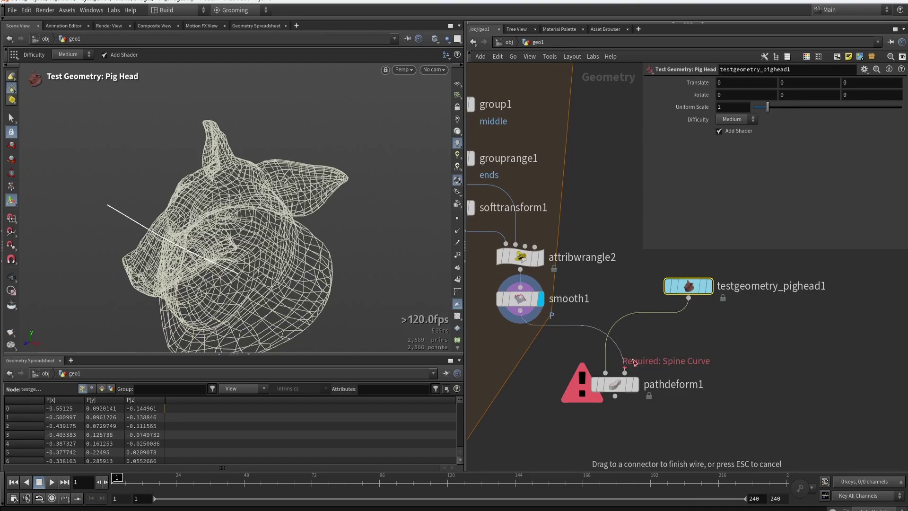
click(625, 372)
Display and select pathdeform1 to show the deformed pig head, and move testgeometry_pighead1 closer to it.
key(r)
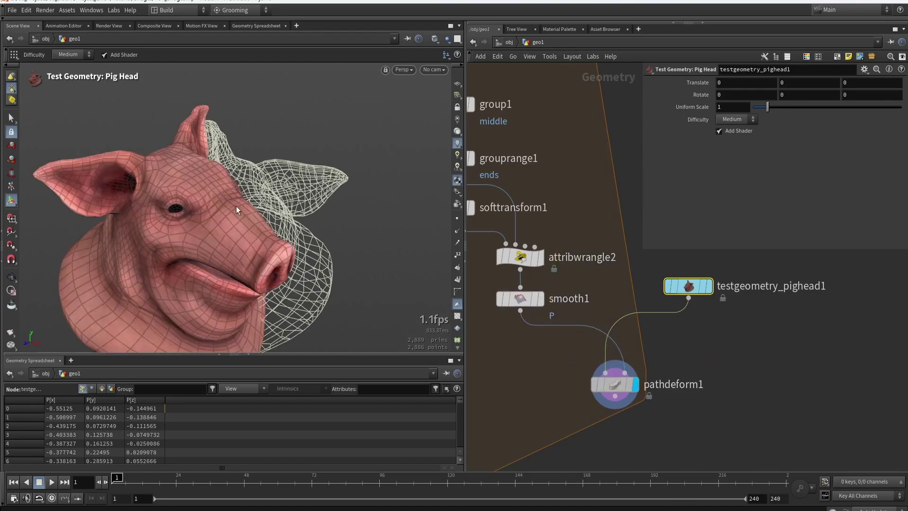
click(617, 385)
key(Return)
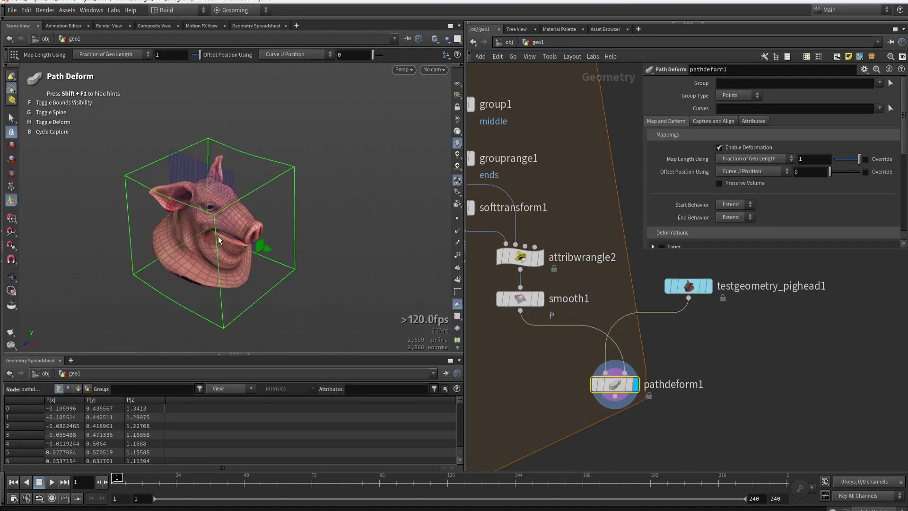
drag(681, 287, 654, 312)
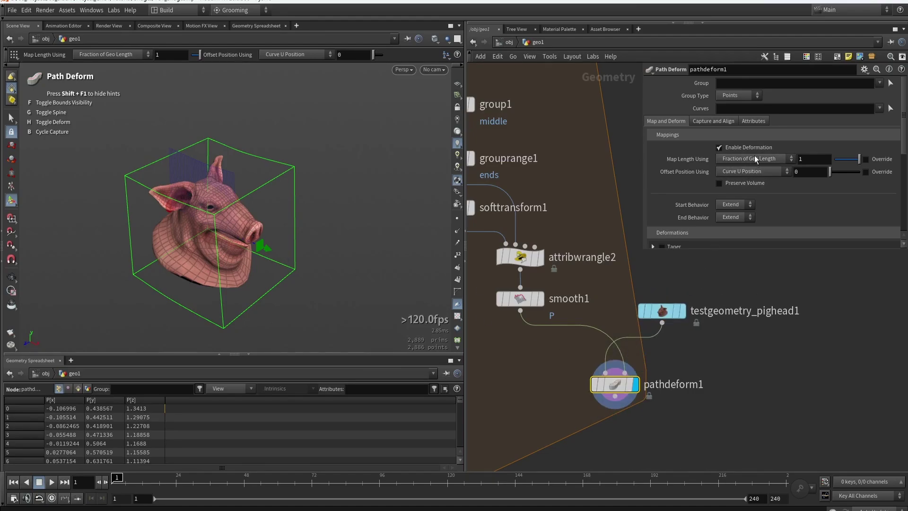
Insert a Transform node between the pig head and pathdeform1, and set its Uniform Scale to 0.4.
key(Tab)
text(tra)
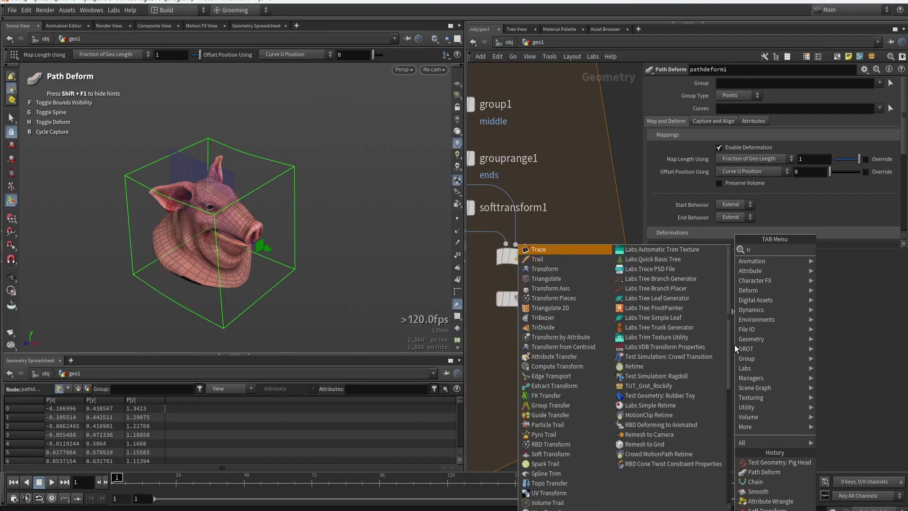
click(645, 268)
click(636, 352)
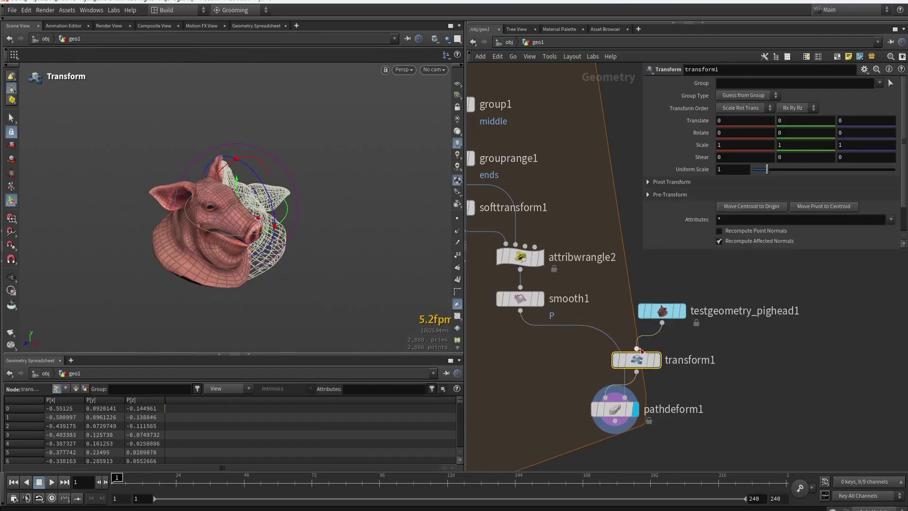
drag(771, 169, 759, 171)
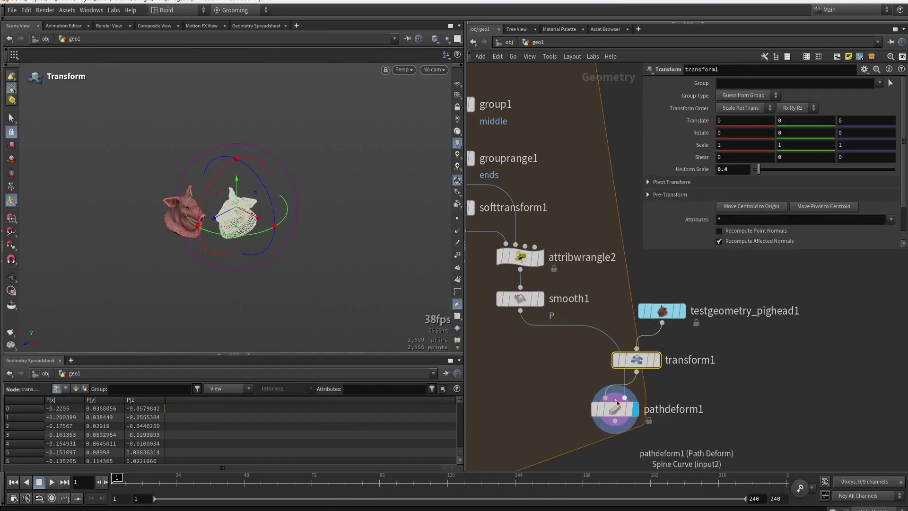
Reposition pathdeform1 below smooth1 and template smooth1 so its curve shows alongside the deformed pig head.
drag(617, 407, 581, 407)
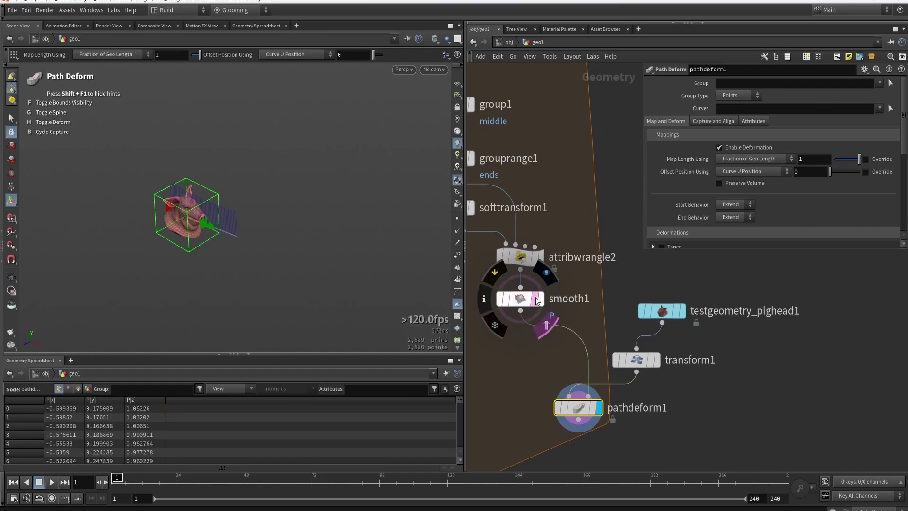
click(537, 298)
key(Escape)
drag(157, 245, 211, 220)
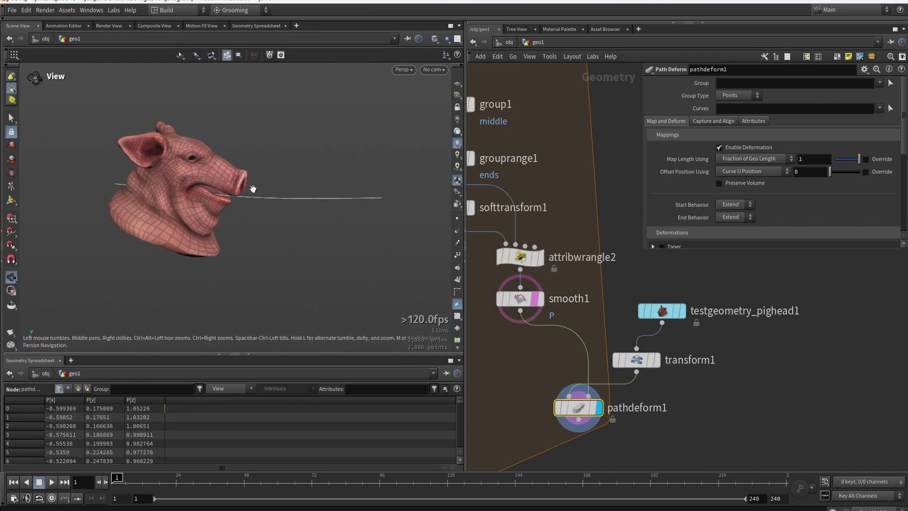
key(Return)
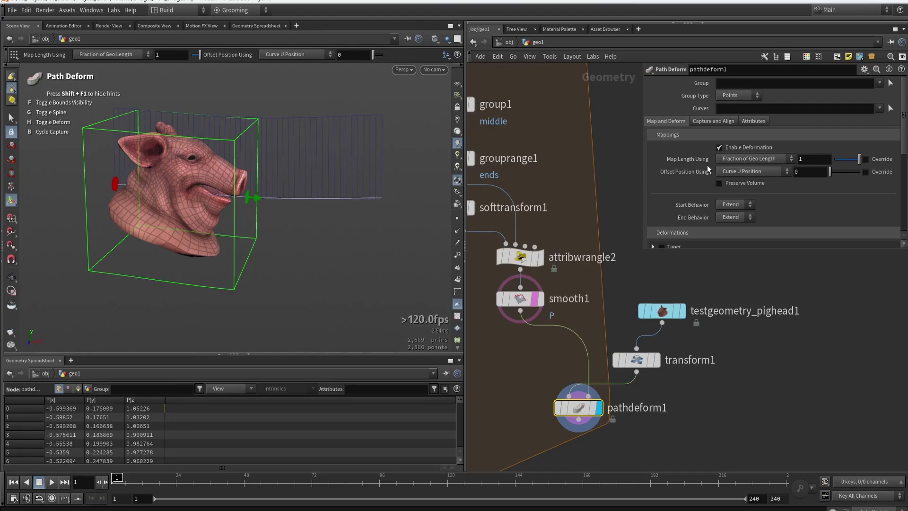
Set pathdeform1's Map Length Using to Fraction of Curve Length and inspect the stretched pig head from several angles.
click(736, 160)
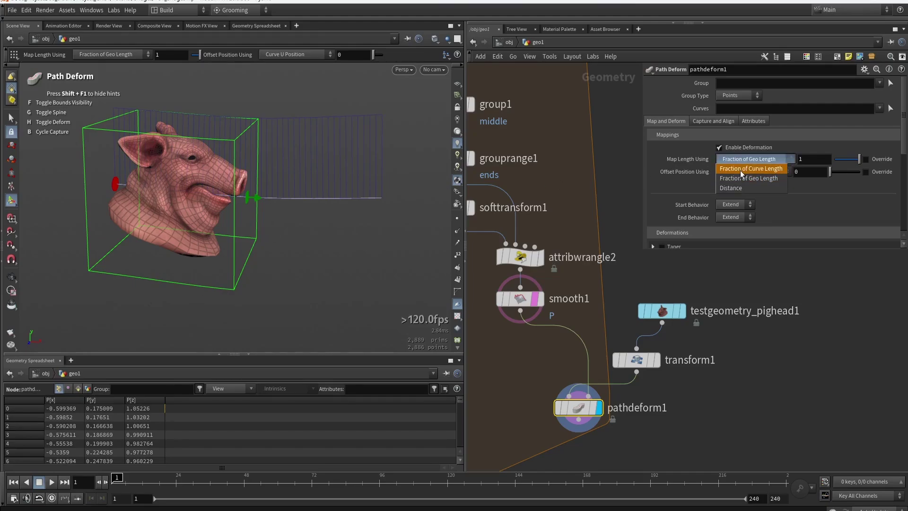
click(741, 169)
key(Escape)
drag(377, 195, 223, 199)
key(Return)
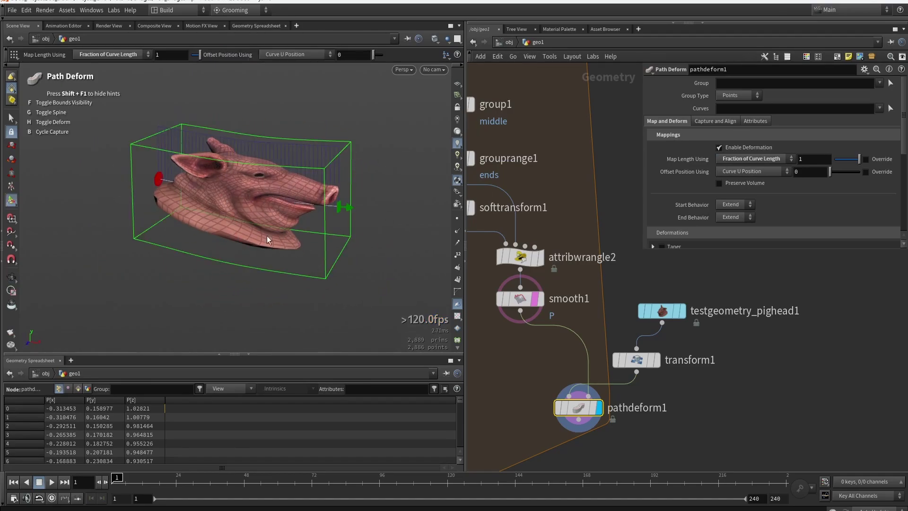
key(Escape)
drag(305, 186, 227, 203)
key(Return)
key(Escape)
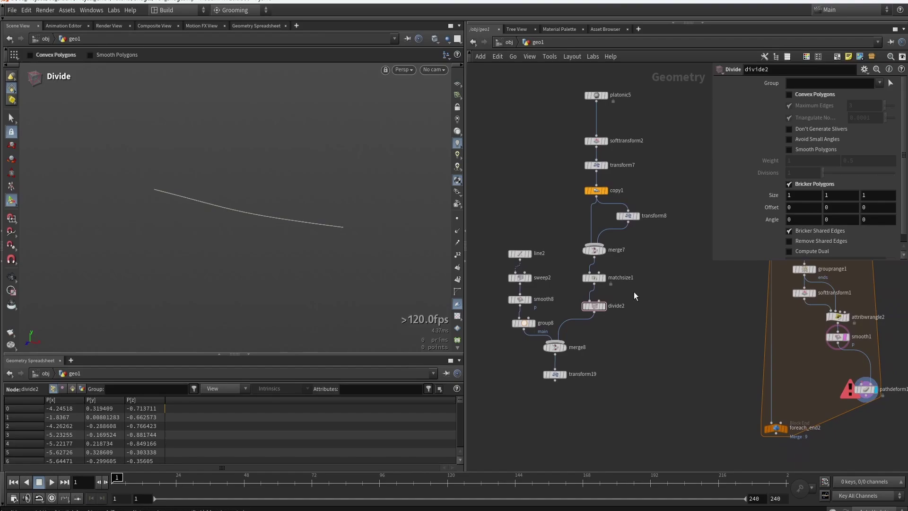
Display and select transform19 to examine the finished shape that the separate modelling chain produces.
scroll(563, 373, up, 3)
click(566, 376)
click(546, 375)
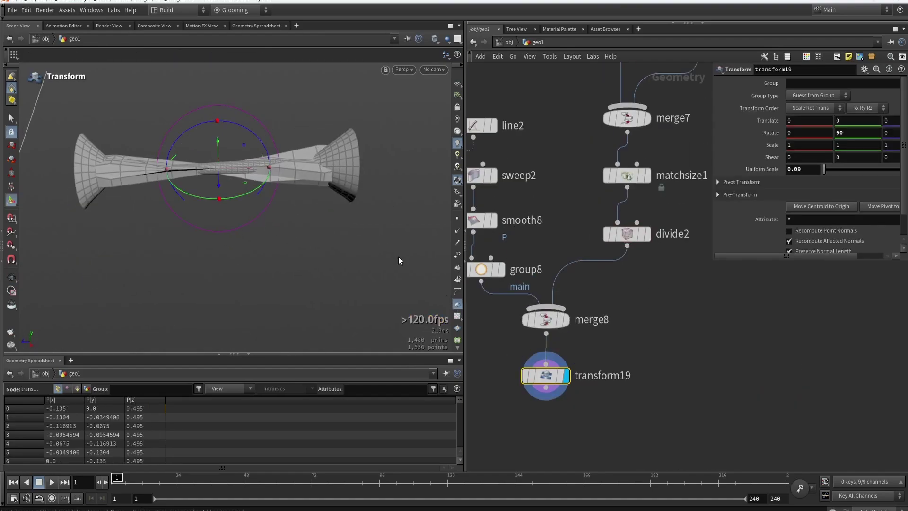
key(Escape)
mouse_move(343, 220)
mouse_down()
mouse_move(324, 204)
mouse_move(215, 175)
mouse_move(349, 207)
mouse_move(331, 215)
mouse_up()
key(Return)
middle_drag(551, 108, 551, 252)
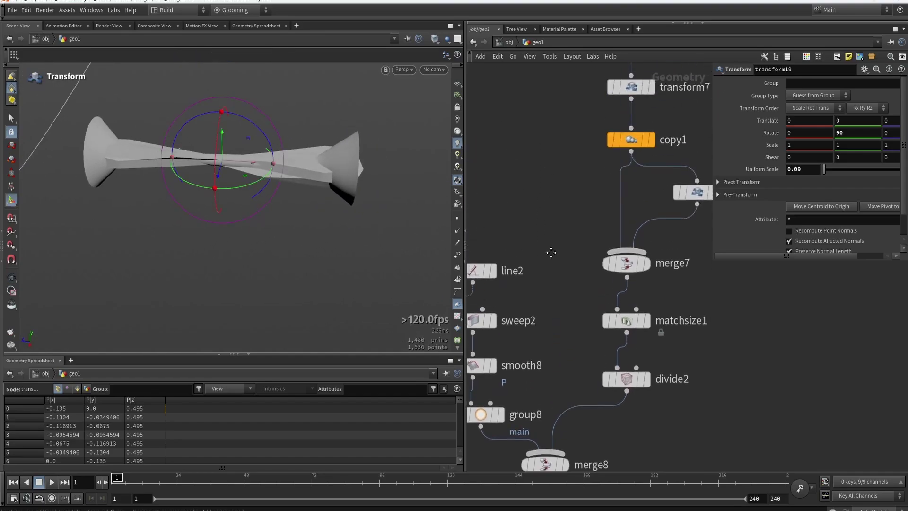
Go to the start of the modelling chain and examine the settings of platonic5.
scroll(551, 252, down, 3)
scroll(567, 108, up, 2)
drag(566, 85, 612, 230)
key(l)
click(573, 215)
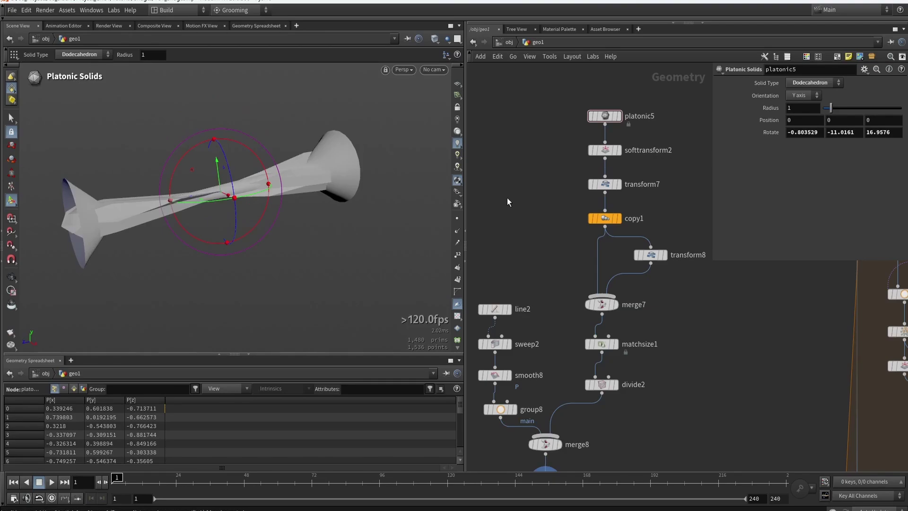
key(Tab)
text(file)
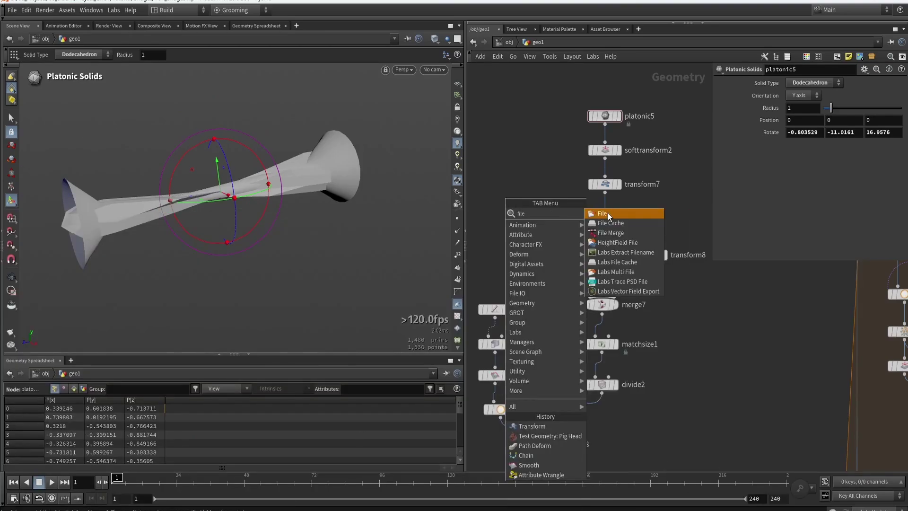
click(608, 213)
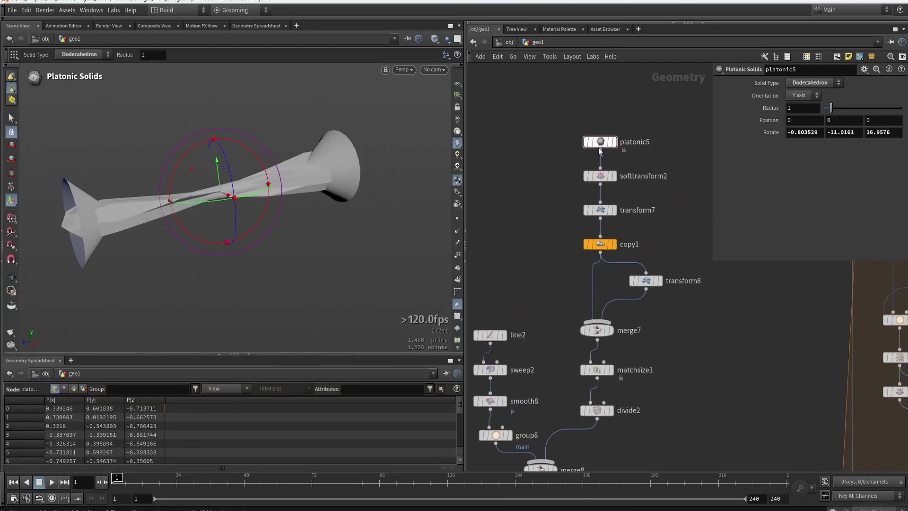
Display platonic5 and examine the base dodecahedron from several sides.
scroll(597, 148, up, 3)
click(619, 144)
key(Escape)
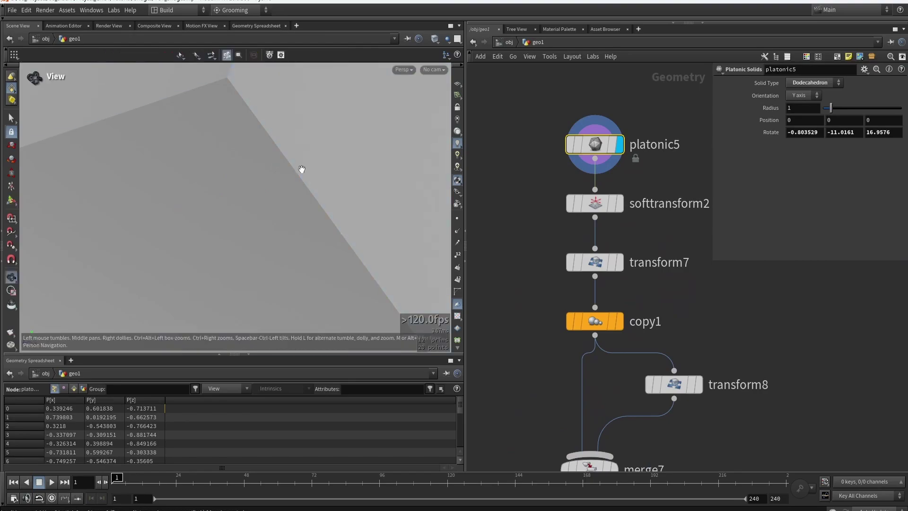
key(h)
drag(307, 186, 174, 179)
key(Return)
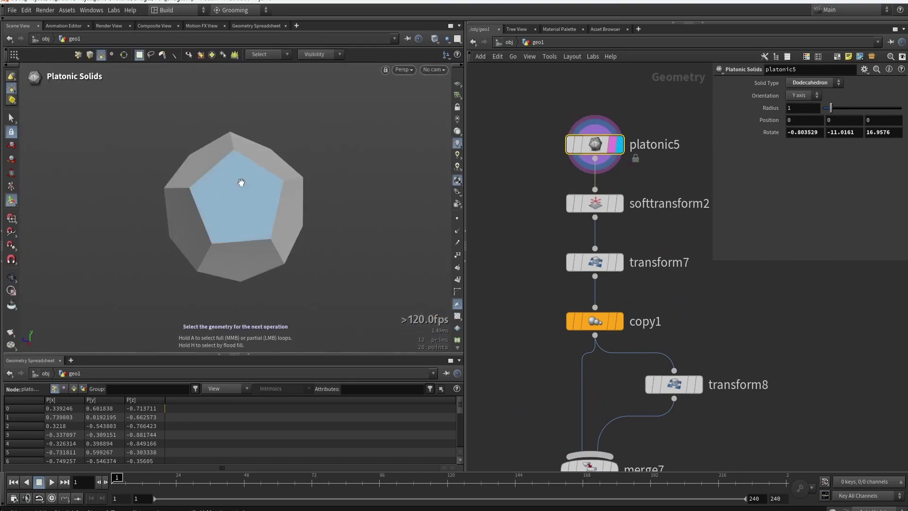
key(Escape)
drag(241, 182, 259, 174)
key(Return)
Display and select softtransform2, and examine how it stretches one face of the dodecahedron into a long point.
click(619, 205)
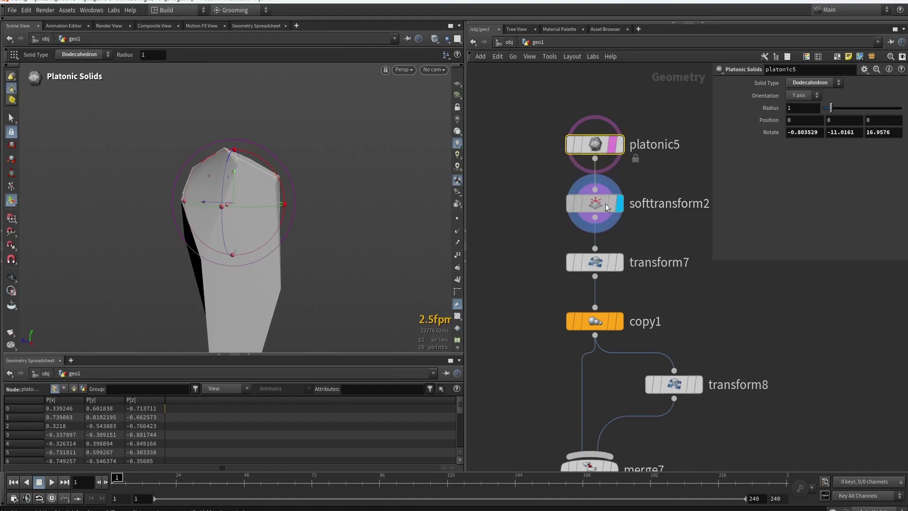
click(607, 207)
drag(294, 138, 290, 170)
key(Return)
key(Escape)
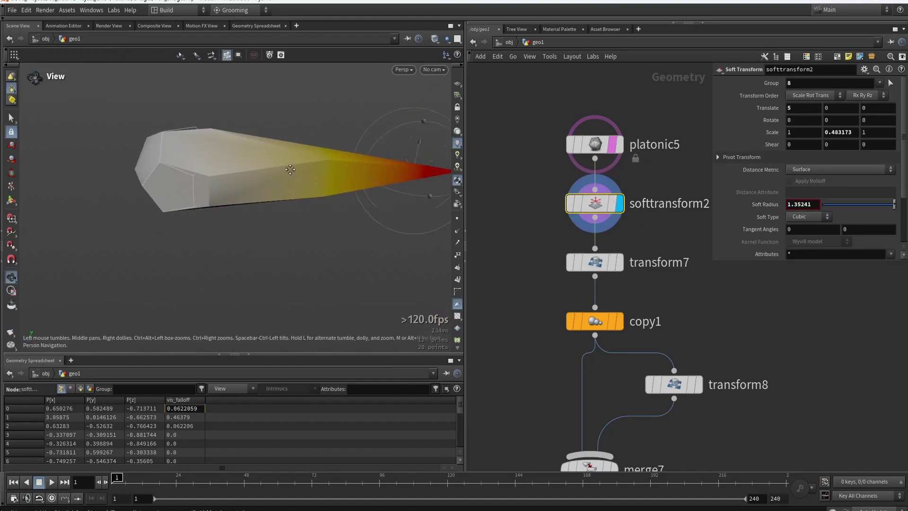
key(Return)
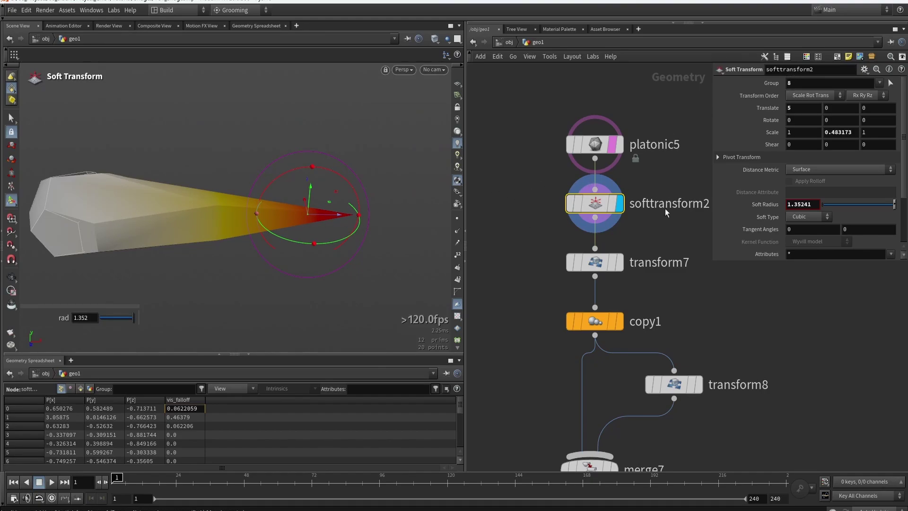
drag(239, 239, 416, 222)
mouse_move(611, 206)
key(Escape)
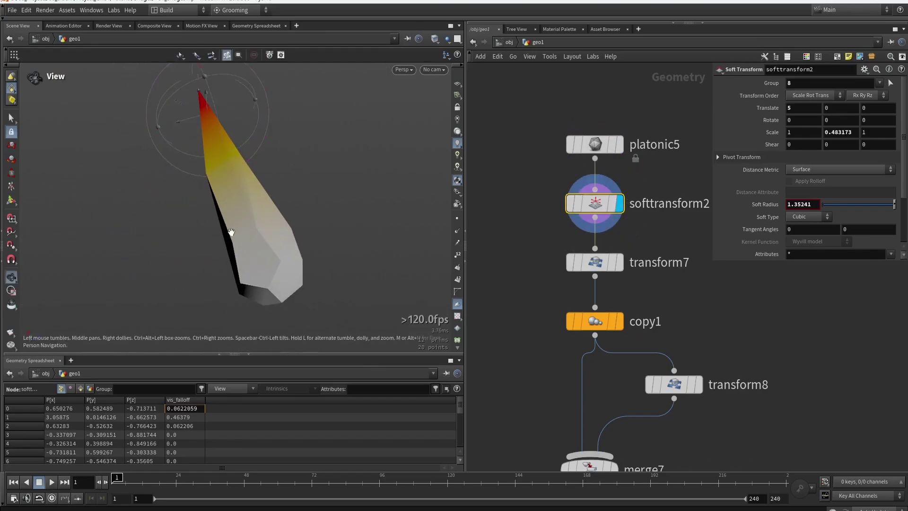
drag(228, 229, 194, 189)
Display and select transform7 to examine how its Y scale flattens the stretched shape.
click(594, 262)
click(619, 262)
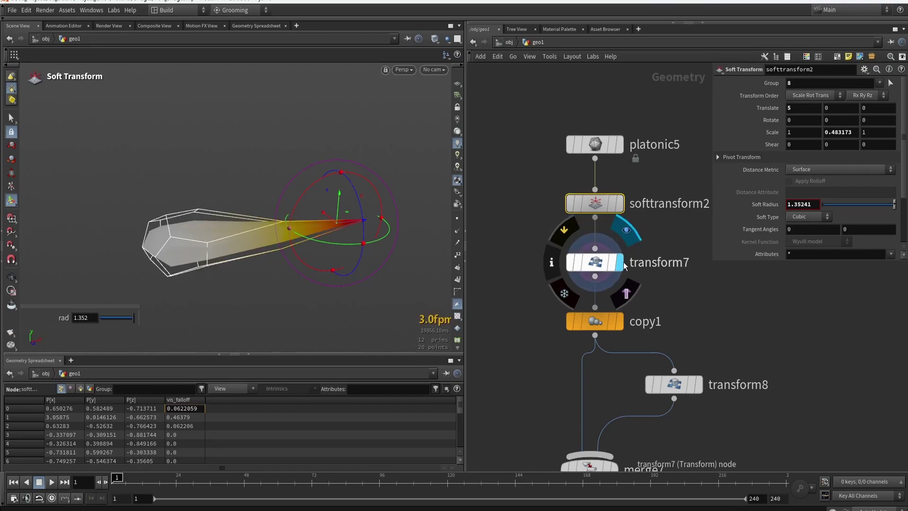
drag(286, 255, 246, 222)
mouse_move(604, 202)
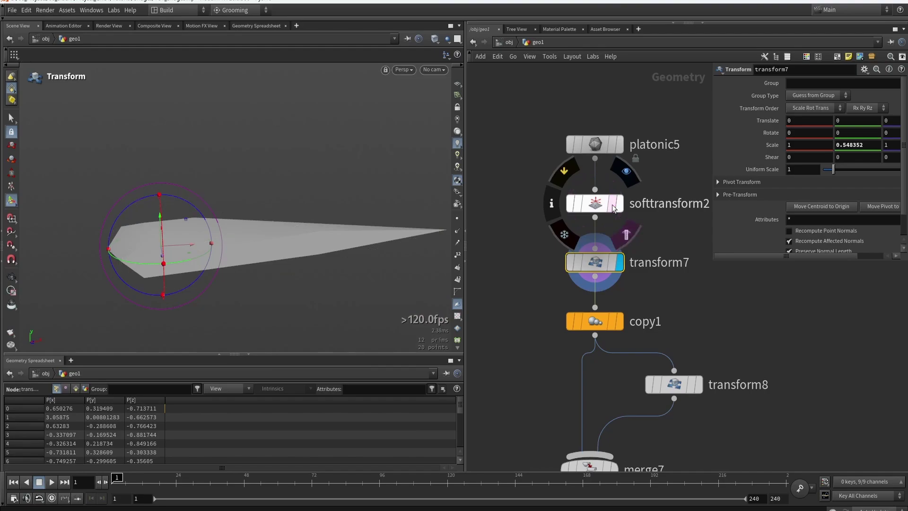
Display and select copy1, and examine the rotated duplicate of the flattened shape and its copy settings.
middle_drag(683, 316, 627, 192)
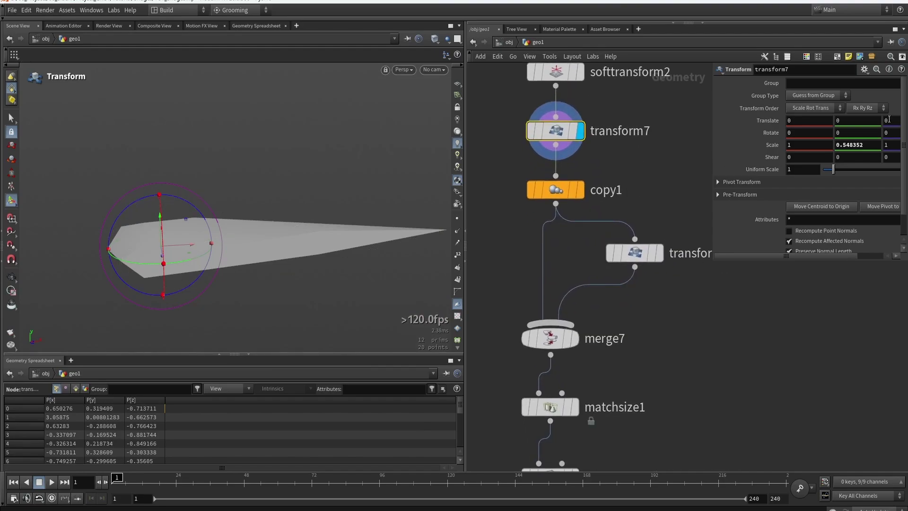
click(580, 194)
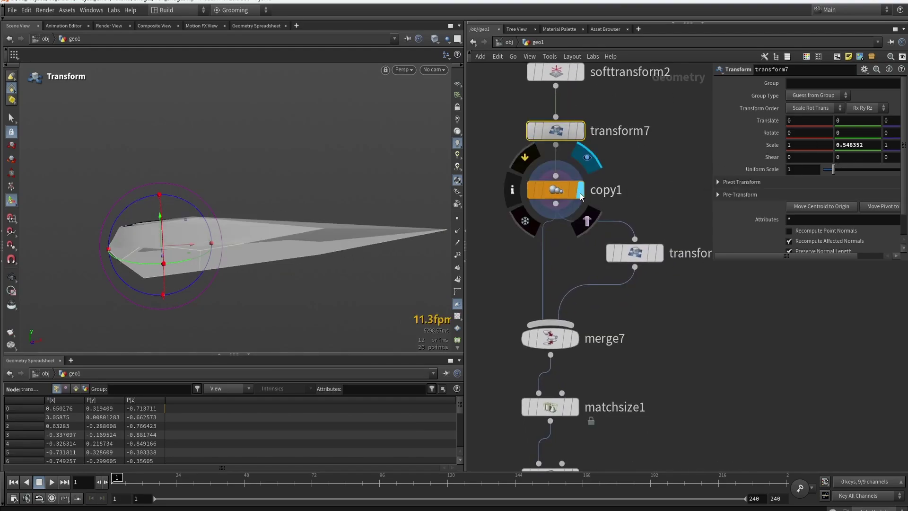
click(565, 193)
key(Escape)
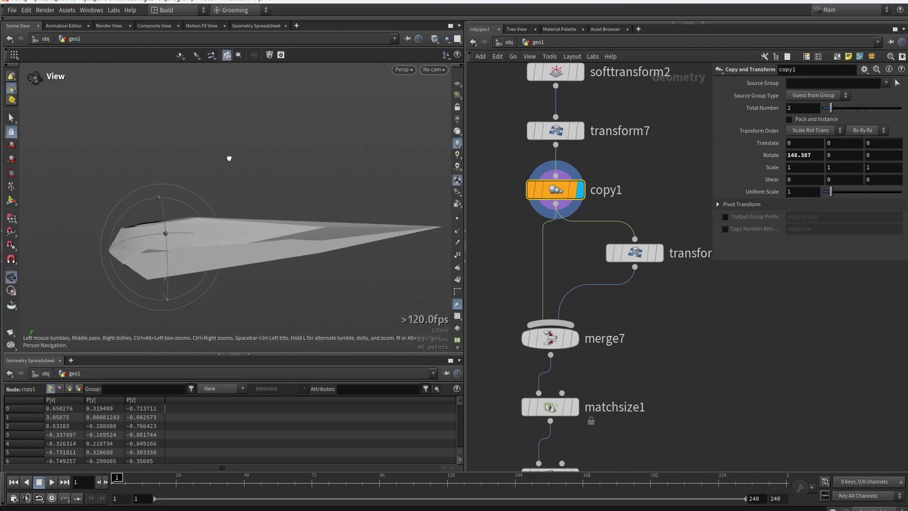
drag(228, 156, 249, 227)
key(Return)
key(Escape)
key(Return)
Display and select merge7 to examine how the original and mirrored halves join into one piece.
middle_drag(687, 321, 675, 220)
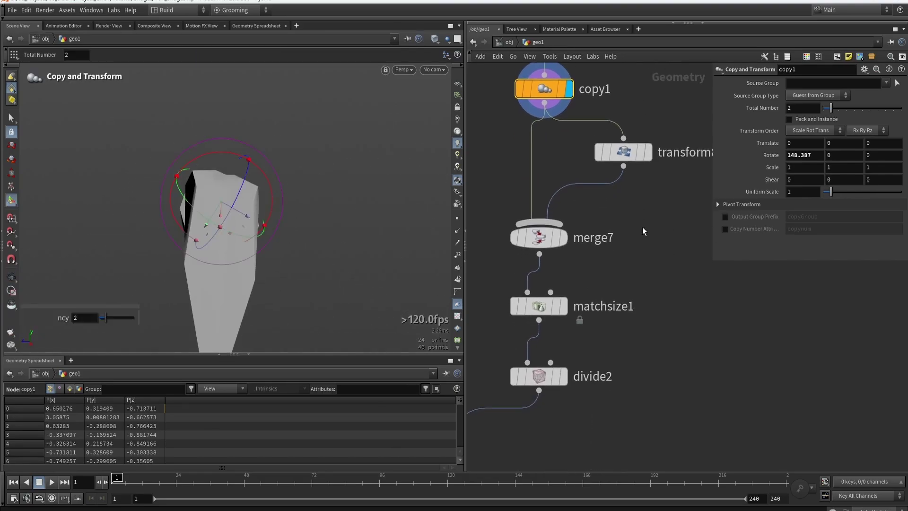
click(563, 237)
click(539, 237)
key(space+h)
key(Escape)
drag(288, 201, 397, 188)
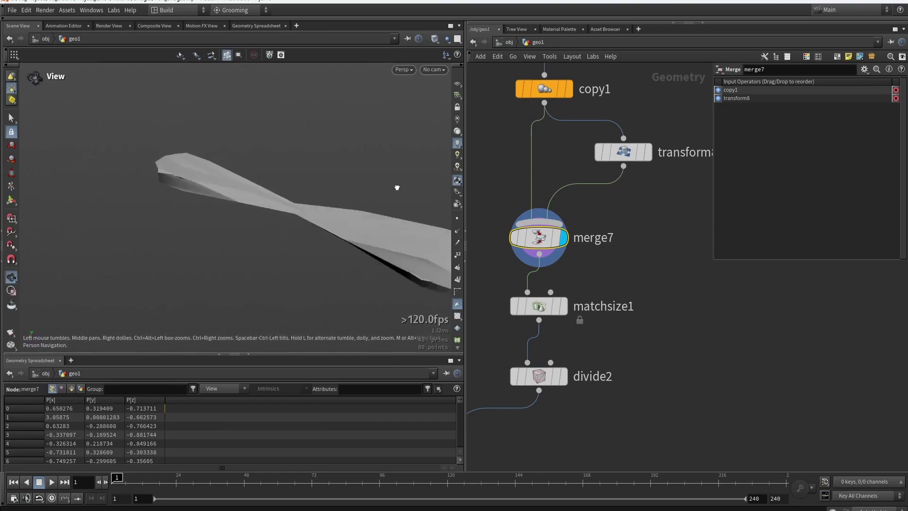
Display transform8 to examine the translated and rotated half, and switch the display back to merge7.
click(648, 152)
click(623, 152)
key(Return)
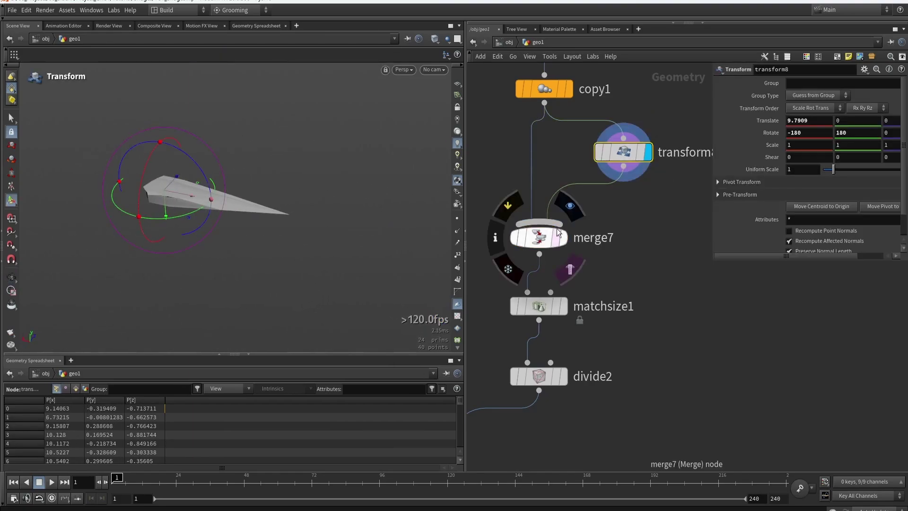
click(566, 239)
click(539, 237)
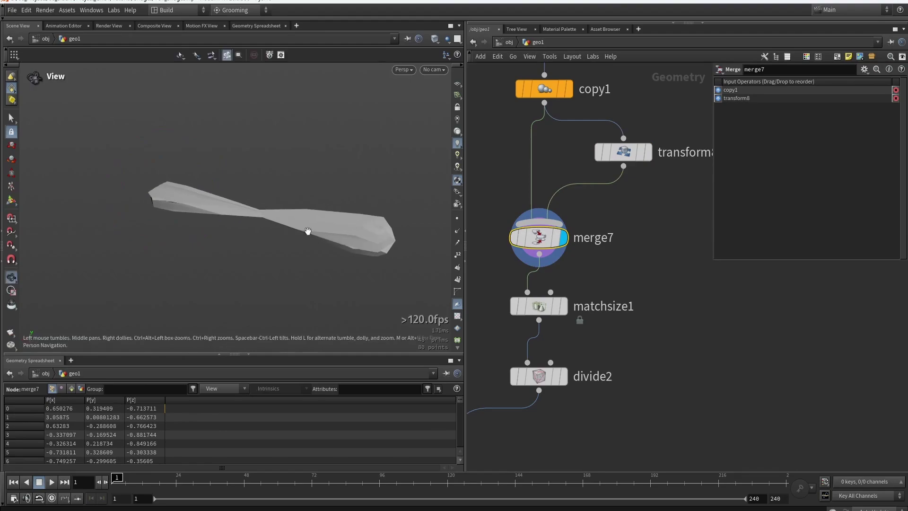
Orbit around the merge7 result to examine the joined, twisted strand piece from several angles.
drag(308, 231, 356, 220)
key(Return)
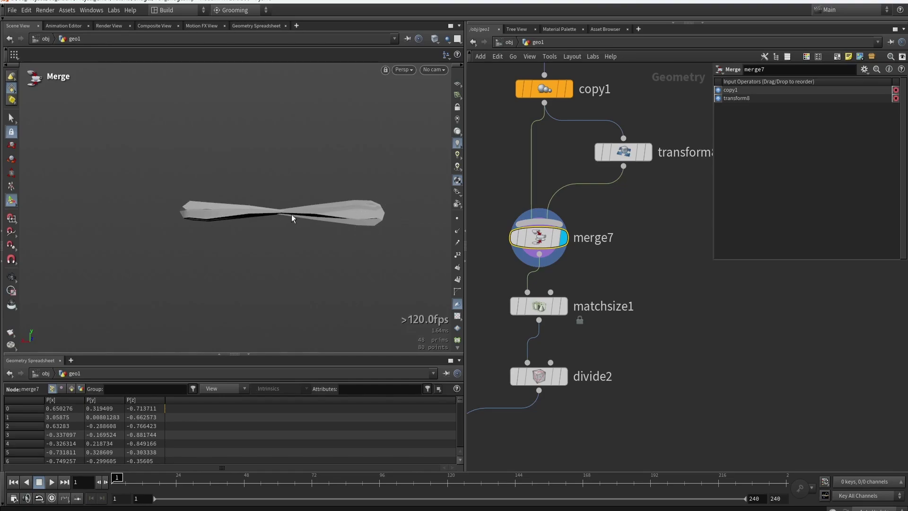
key(Escape)
drag(360, 209, 397, 219)
key(Return)
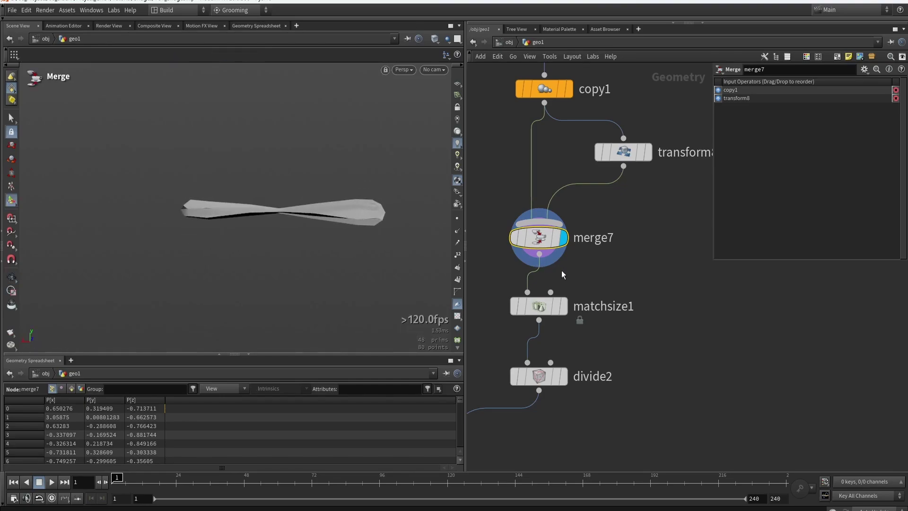
Display and select matchsize1 to examine how it centres the strand piece on the origin.
click(565, 308)
click(539, 306)
key(Escape)
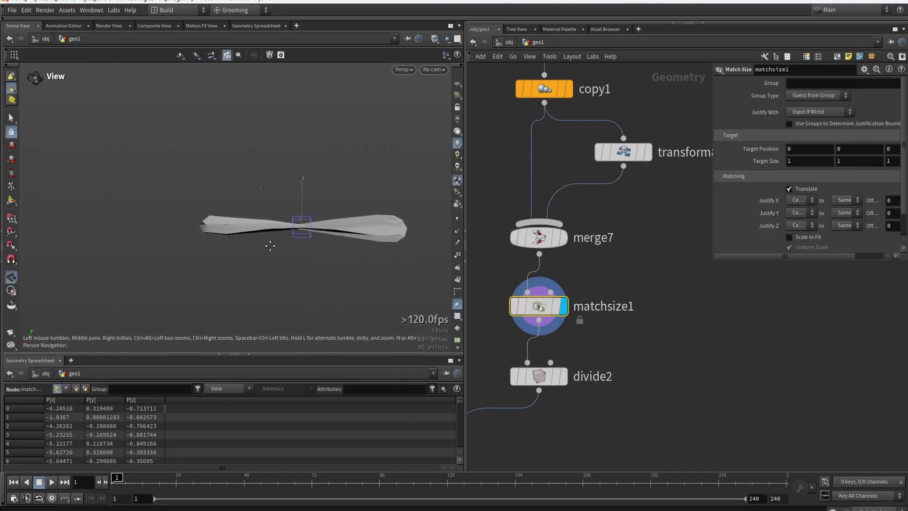
drag(270, 243, 281, 261)
key(Return)
drag(421, 102, 133, 181)
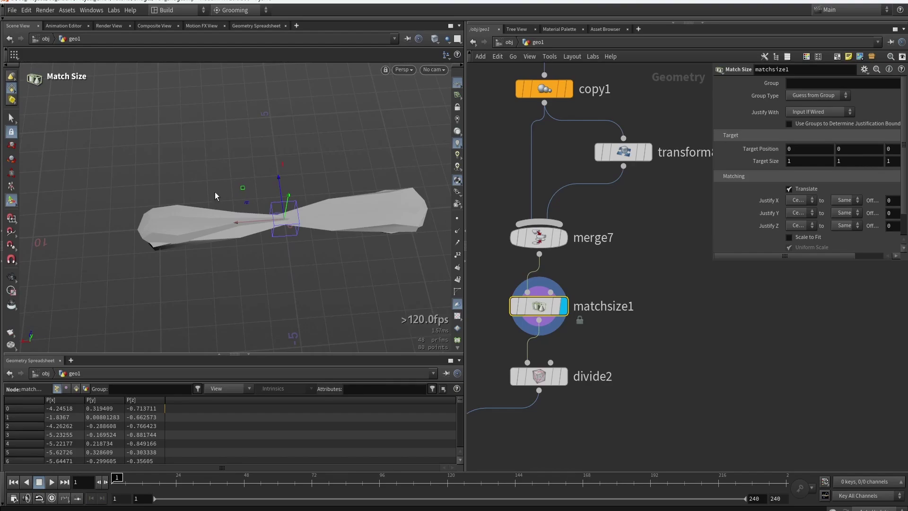
Display and select divide2 in wireframe to examine how Bricker Polygons subdivides the strand piece.
click(563, 377)
click(544, 381)
key(w)
drag(383, 252, 350, 240)
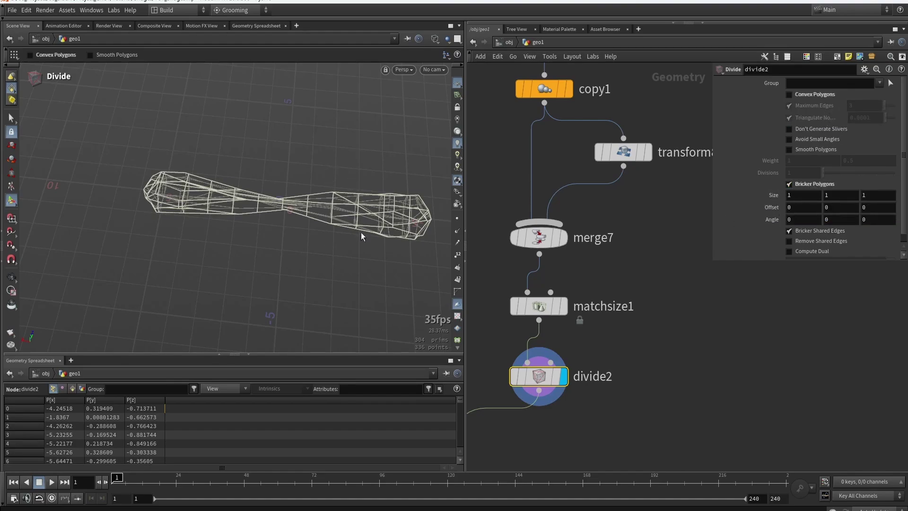
drag(241, 206, 251, 189)
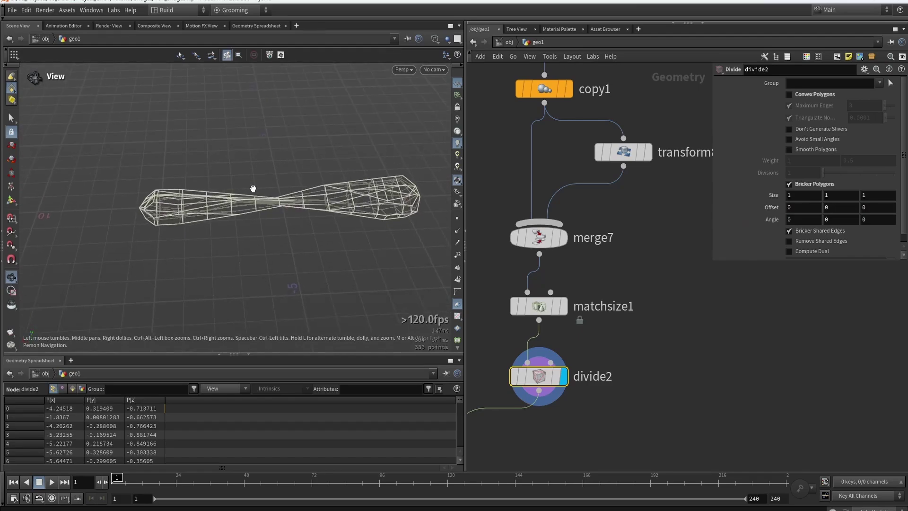
Move the pathdeform1 node inside the for-each block closer to the strand piece network.
scroll(574, 255, down, 5)
scroll(648, 297, up, 6)
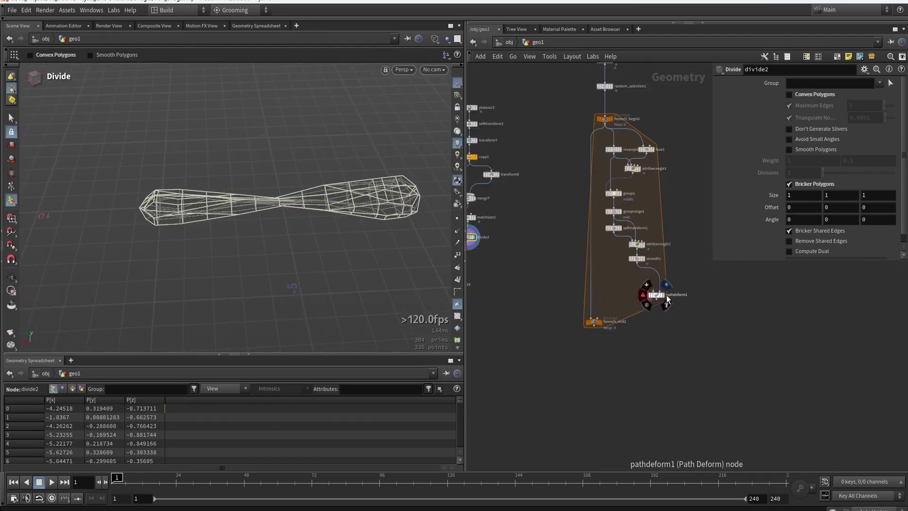
drag(655, 295, 565, 292)
scroll(519, 301, down, 5)
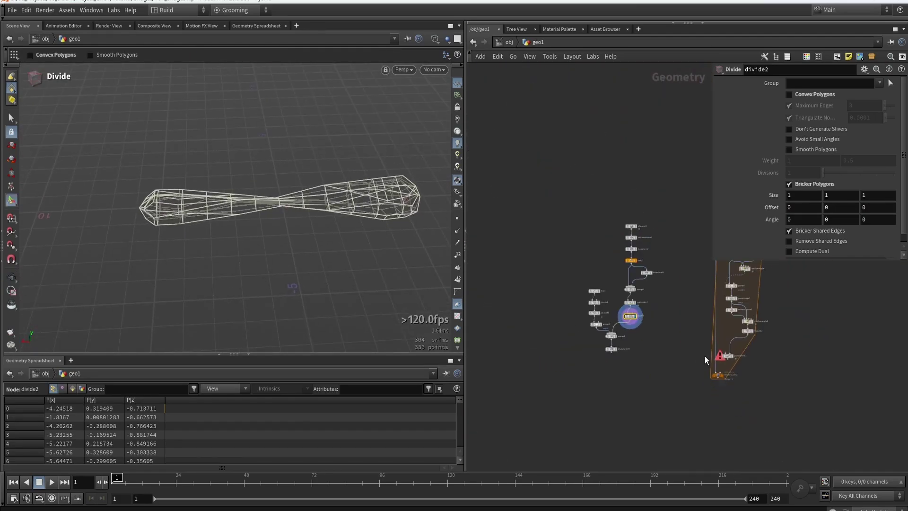
Examine the divide2 node and its shaded strand piece from the side and from above.
scroll(630, 327, up, 4)
middle_drag(626, 324, 676, 350)
scroll(674, 350, down, 1)
scroll(634, 290, up, 4)
mouse_move(634, 290)
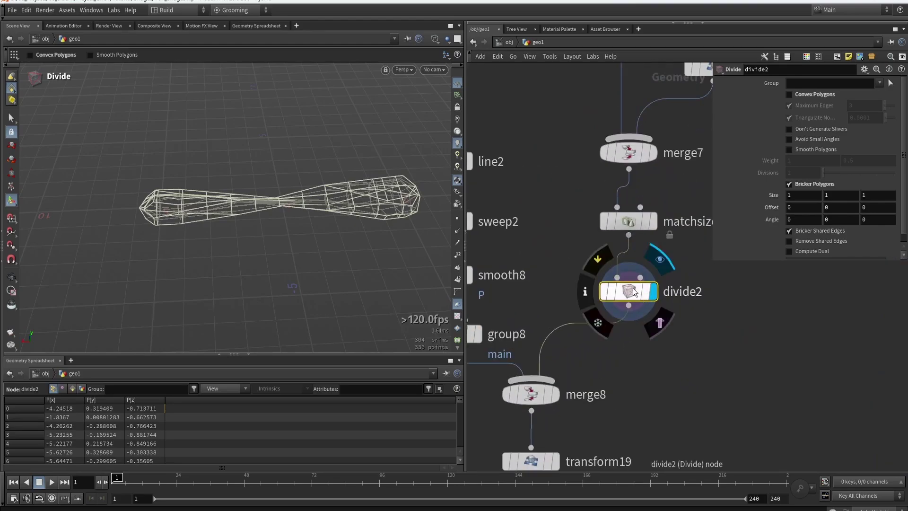
key(Escape)
mouse_move(290, 231)
mouse_down()
mouse_move(236, 203)
mouse_move(260, 212)
mouse_move(285, 270)
mouse_move(319, 146)
mouse_move(407, 111)
mouse_up()
key(Return)
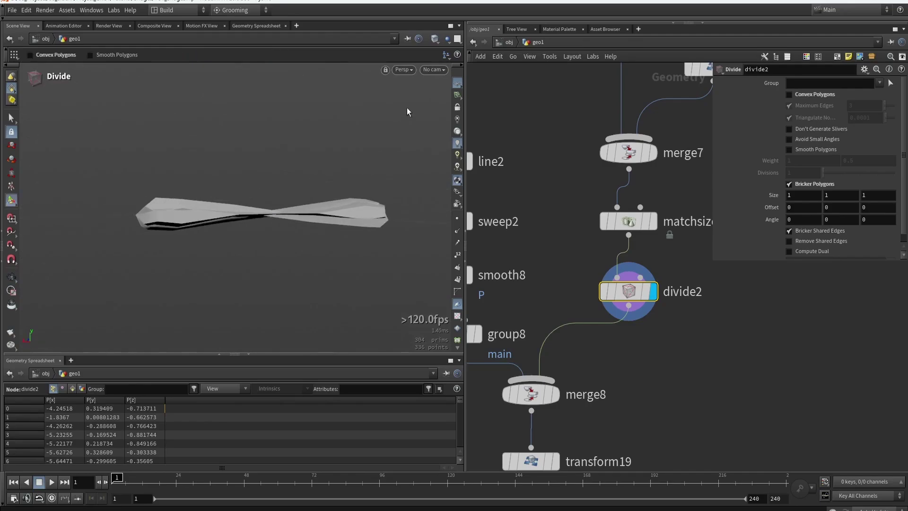
key(Escape)
mouse_move(338, 146)
mouse_down()
mouse_move(318, 247)
mouse_move(311, 154)
mouse_move(331, 137)
mouse_up()
key(Return)
Display and select line2 to examine the straight line's origin, length and point settings.
middle_drag(520, 213, 563, 246)
scroll(563, 246, down, 1)
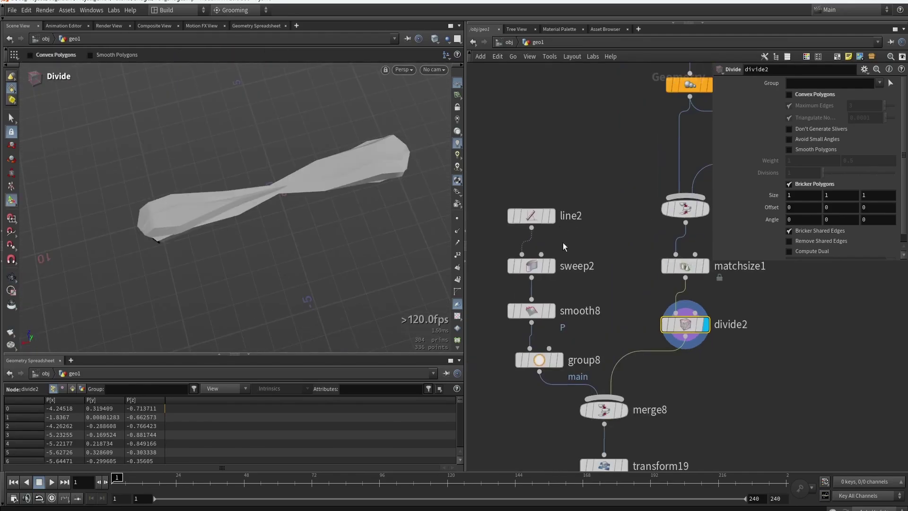
click(551, 216)
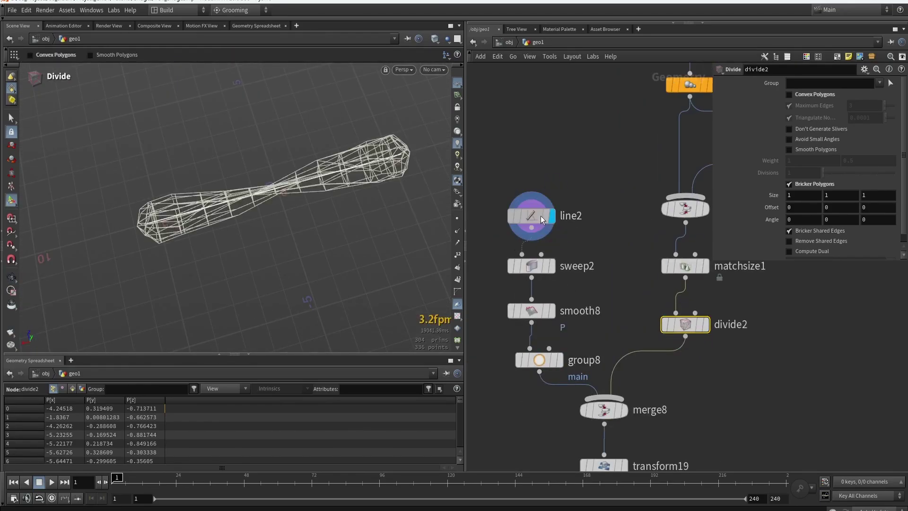
click(540, 215)
key(Escape)
drag(304, 204, 271, 184)
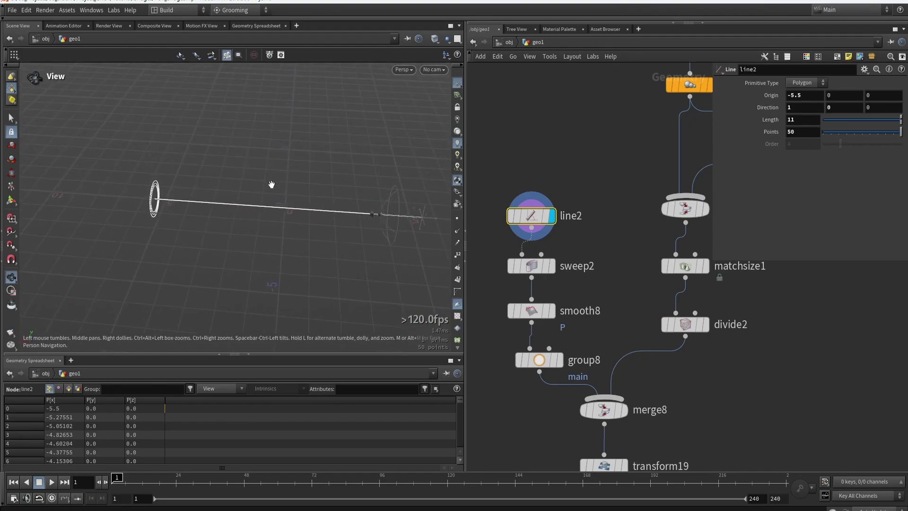
Display and select sweep2, and examine its Round Tube settings, radius and Scale Ramp along the curve.
key(Escape)
click(551, 266)
click(531, 265)
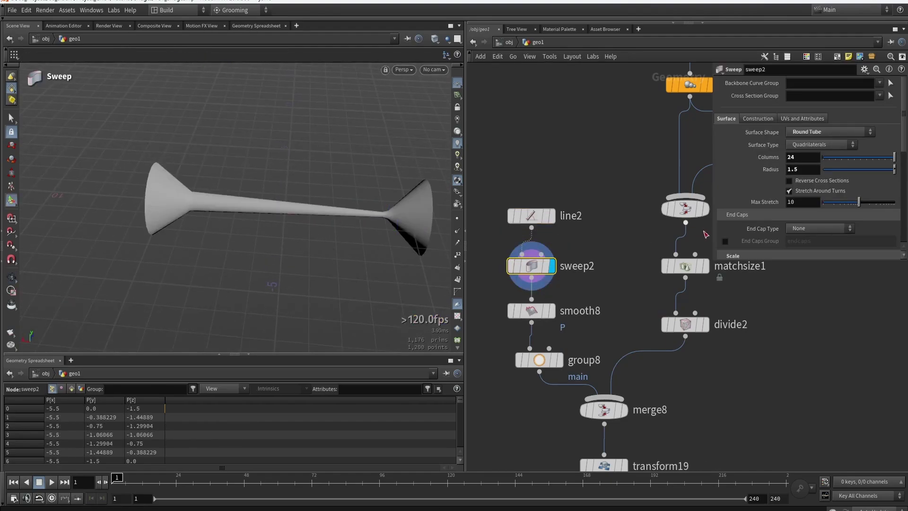
scroll(730, 186, down, 4)
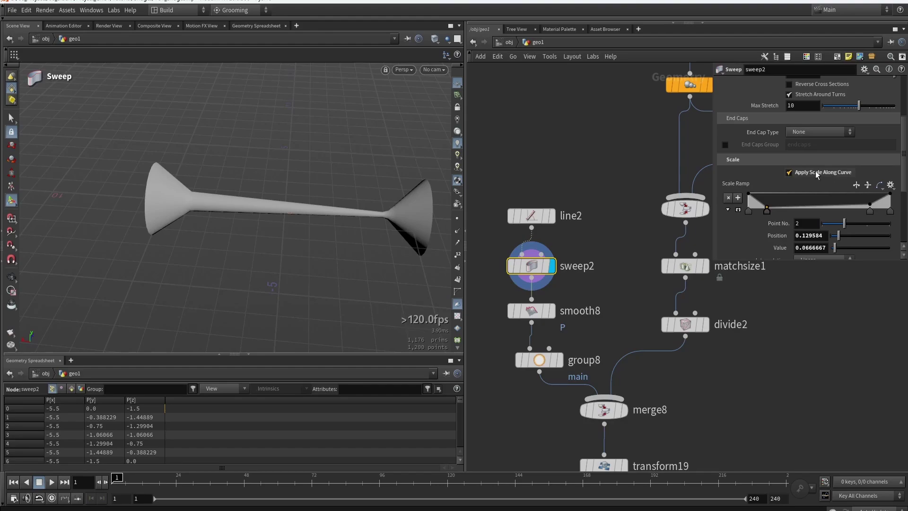
drag(713, 261, 576, 363)
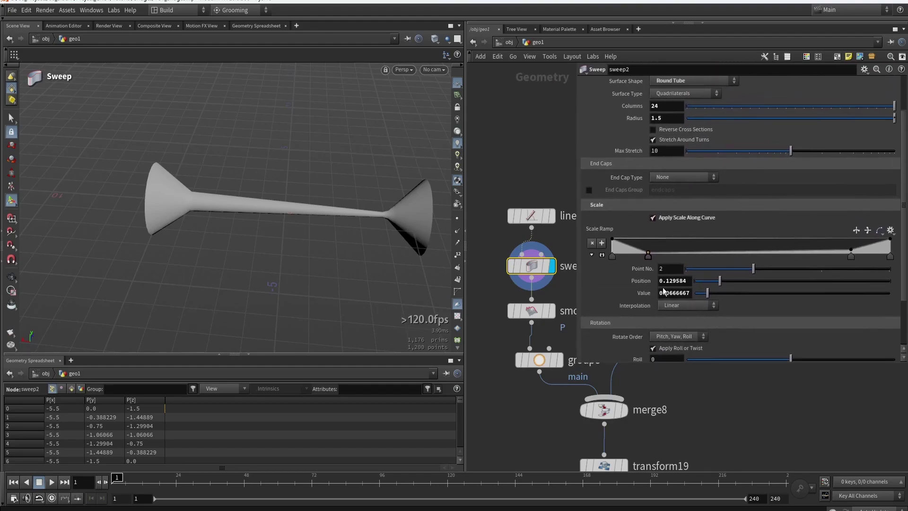
scroll(665, 293, up, 1)
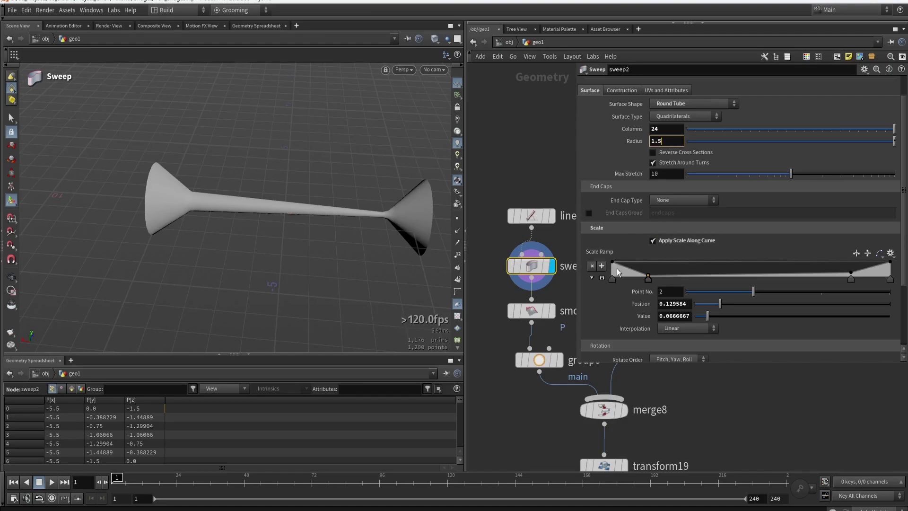
mouse_move(649, 283)
mouse_down()
mouse_move(749, 276)
mouse_move(631, 278)
mouse_move(732, 267)
mouse_move(617, 270)
mouse_move(728, 269)
mouse_move(648, 272)
mouse_up()
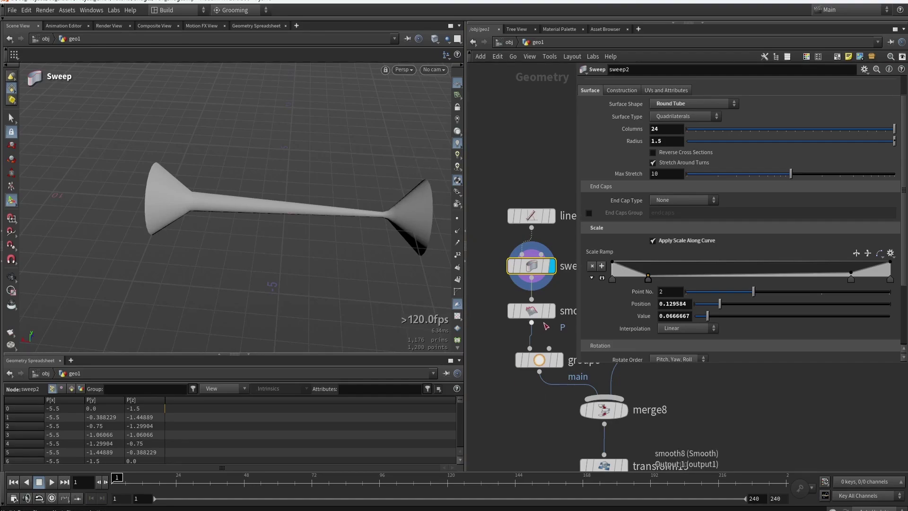
Examine the smooth8 smoothing settings and the primitive group that group8 creates from the tube.
click(528, 313)
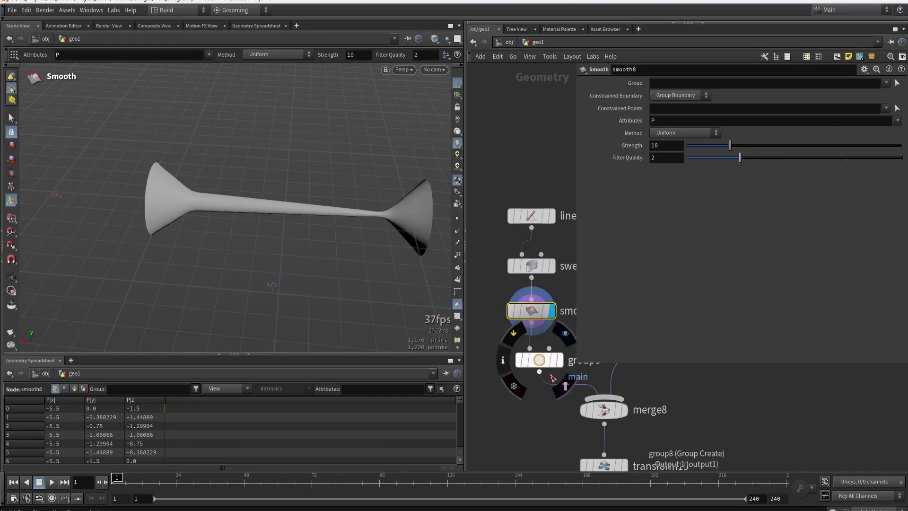
click(538, 361)
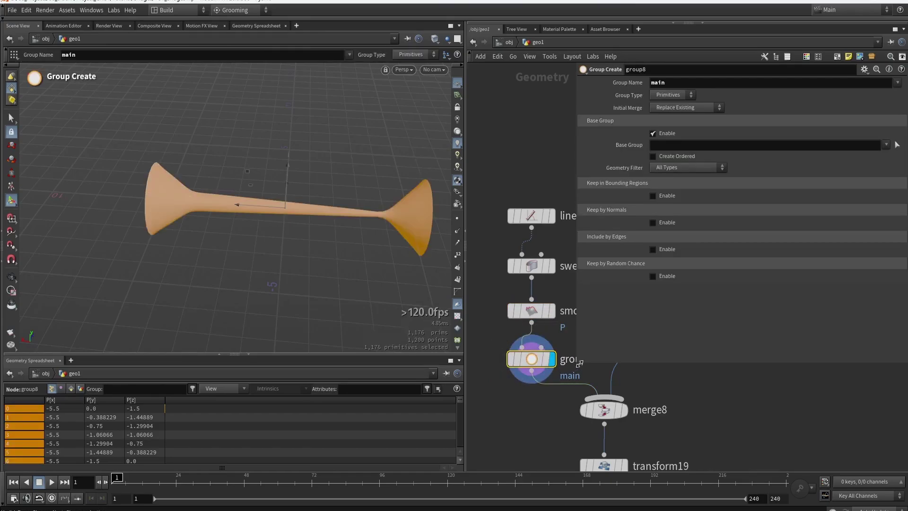
Display and select merge8, and examine how the flared tube combines with the twisted strand piece.
scroll(579, 363, down, 2)
click(575, 297)
click(560, 297)
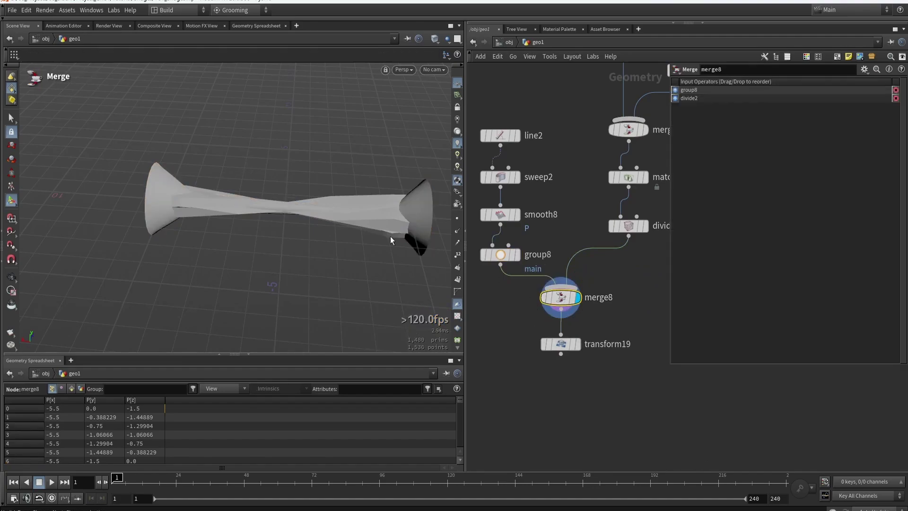
drag(390, 236, 360, 233)
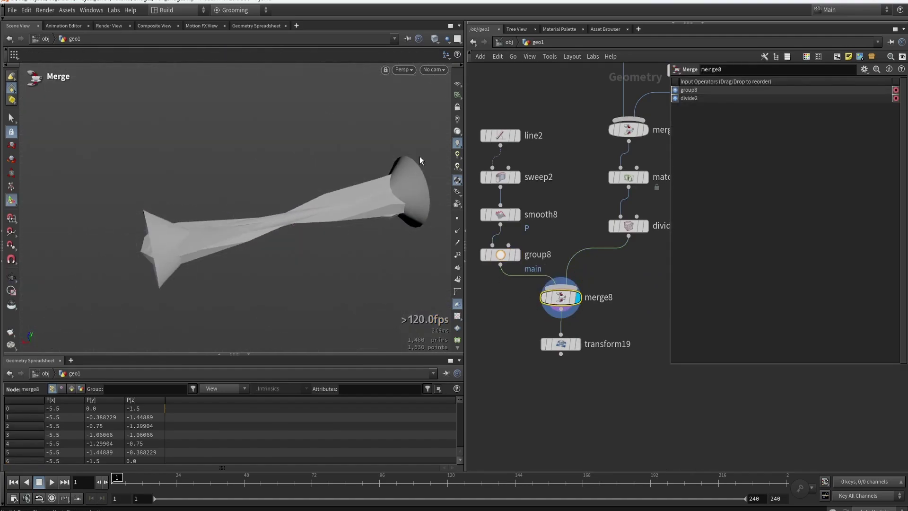
key(Escape)
drag(420, 160, 324, 230)
key(Return)
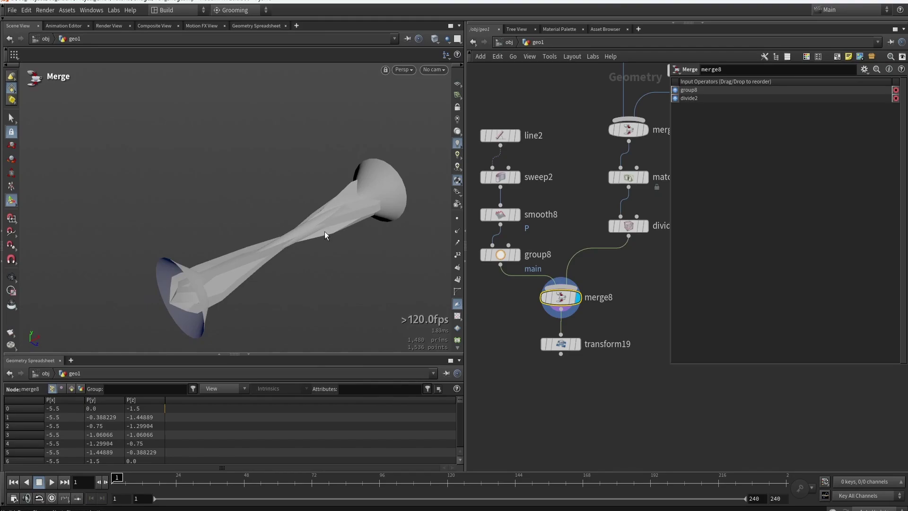
key(Escape)
drag(318, 237, 338, 203)
scroll(320, 192, up, 5)
key(Return)
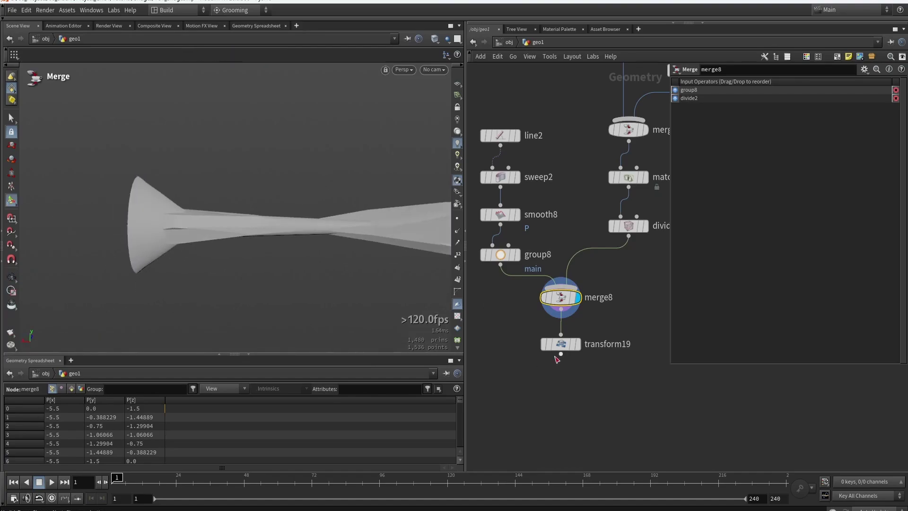
Display transform19 to examine its rotation and uniform scale, and select the whole strand piece network.
click(579, 344)
click(561, 344)
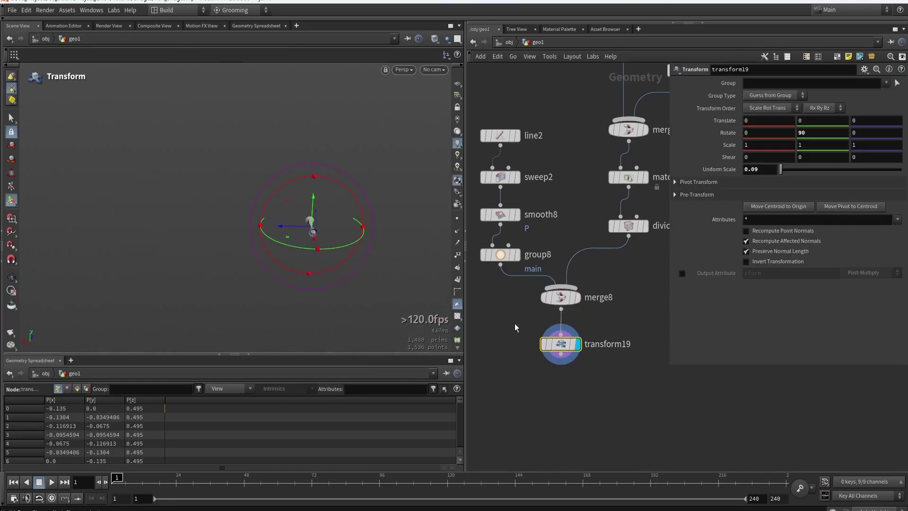
scroll(549, 334, down, 5)
drag(604, 355, 499, 184)
Connect transform19 to the first input of pathdeform1, and display the path-deformed strand to inspect it.
middle_drag(540, 320, 557, 277)
scroll(602, 309, up, 3)
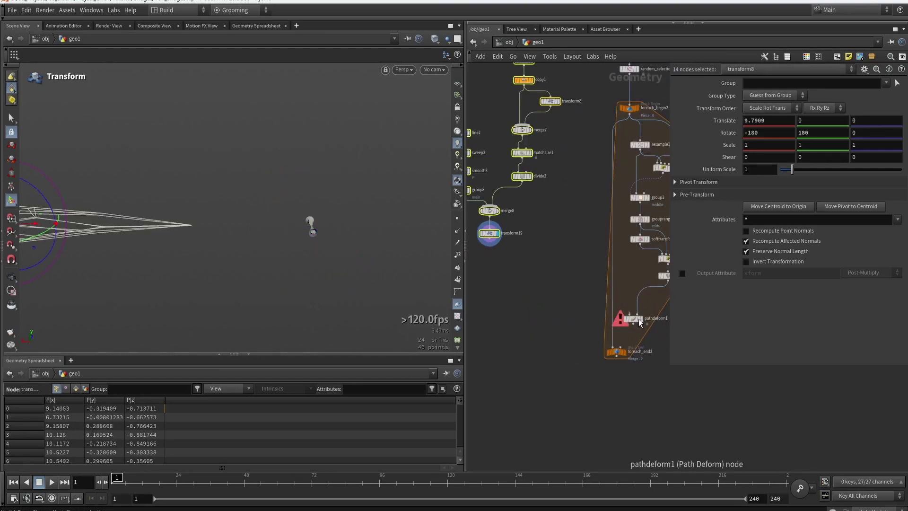
scroll(563, 294, up, 5)
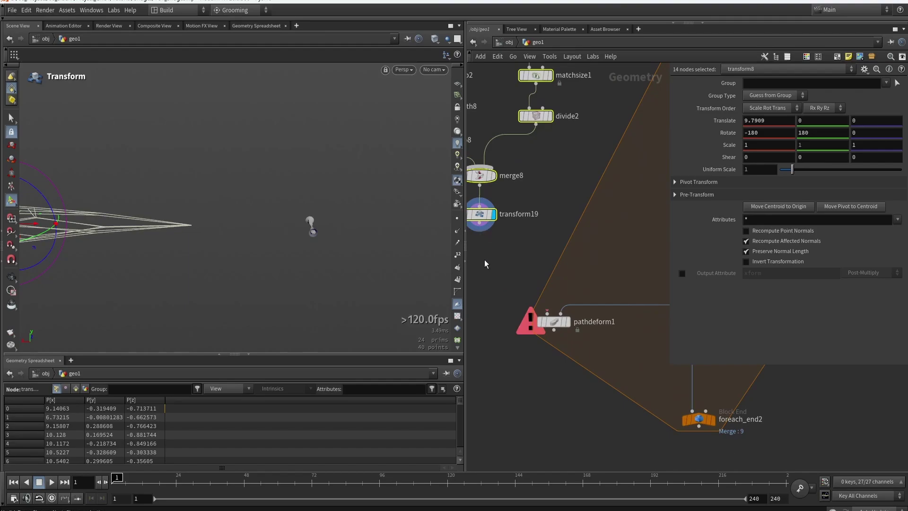
drag(479, 222, 547, 313)
click(557, 325)
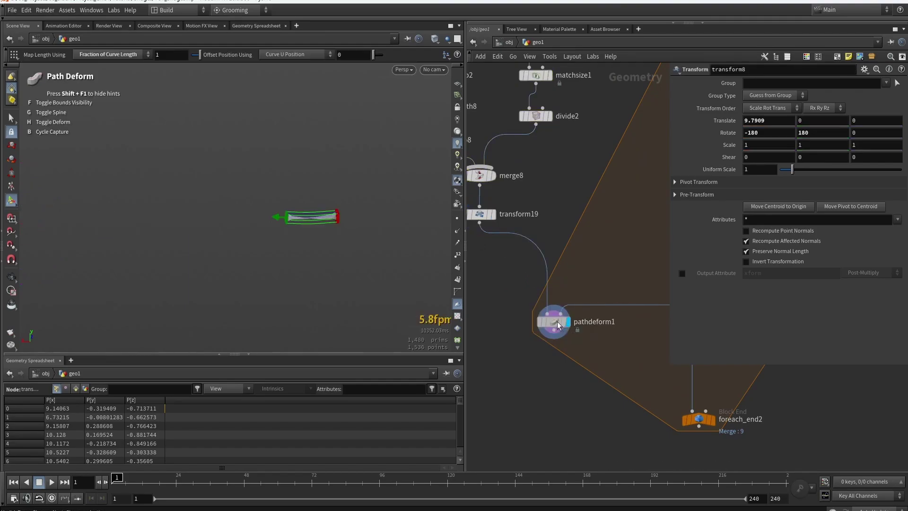
click(558, 325)
key(Escape)
drag(334, 223, 322, 178)
key(Return)
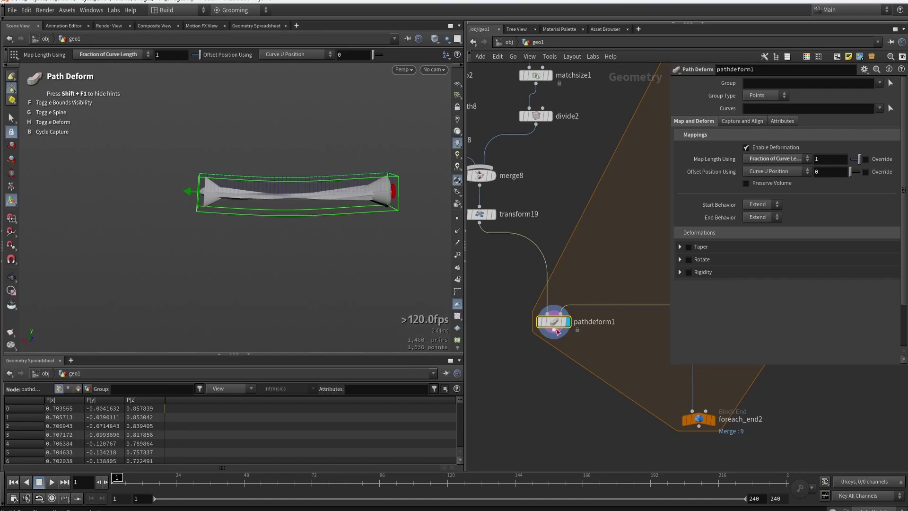
Try setting transform19's Y rotation to 0 and inspect the effect on the path-deformed strand.
middle_drag(485, 250, 532, 316)
scroll(522, 310, up, 2)
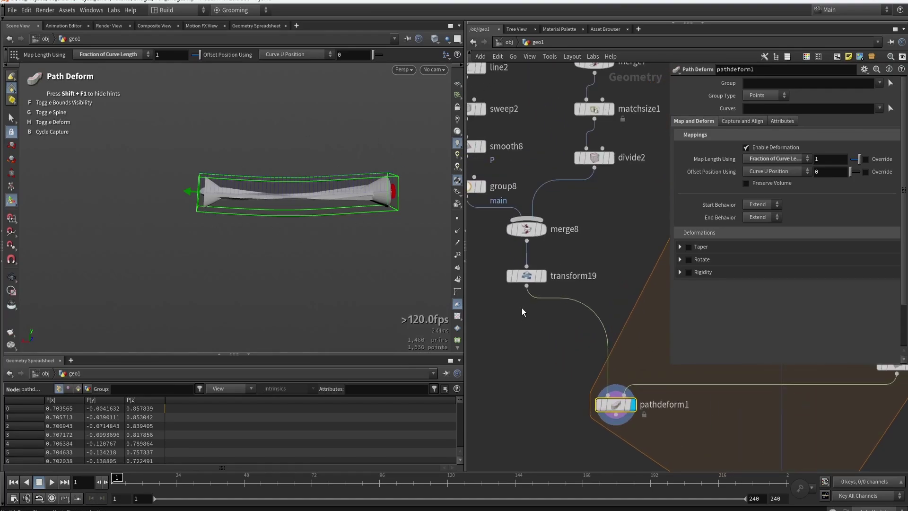
click(526, 277)
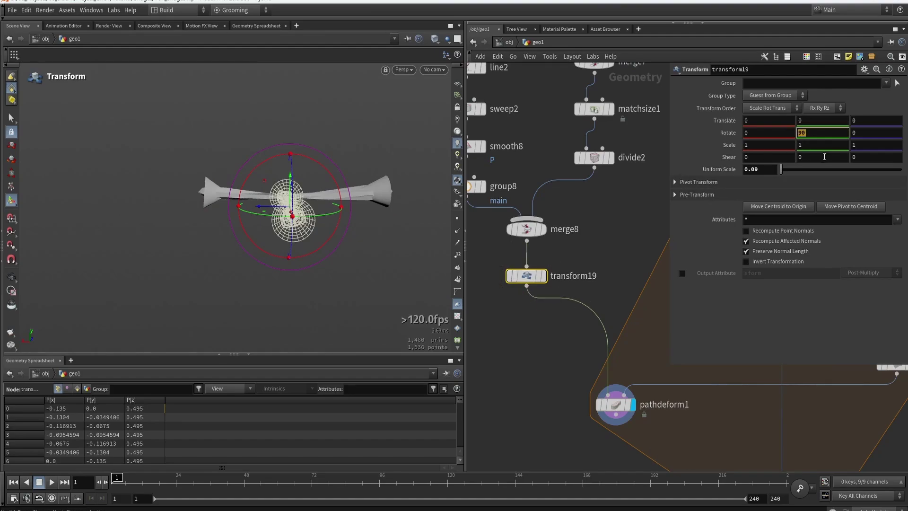
key(Return)
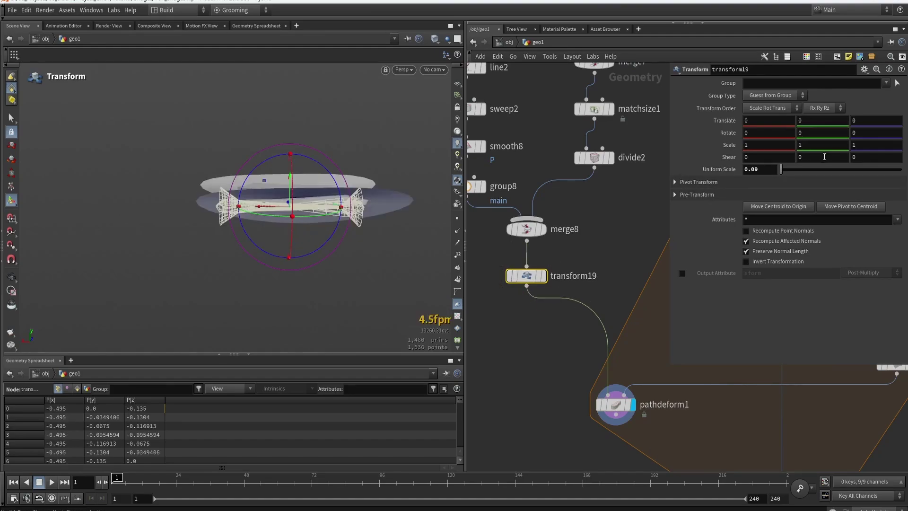
key(Escape)
drag(350, 222, 417, 258)
key(Return)
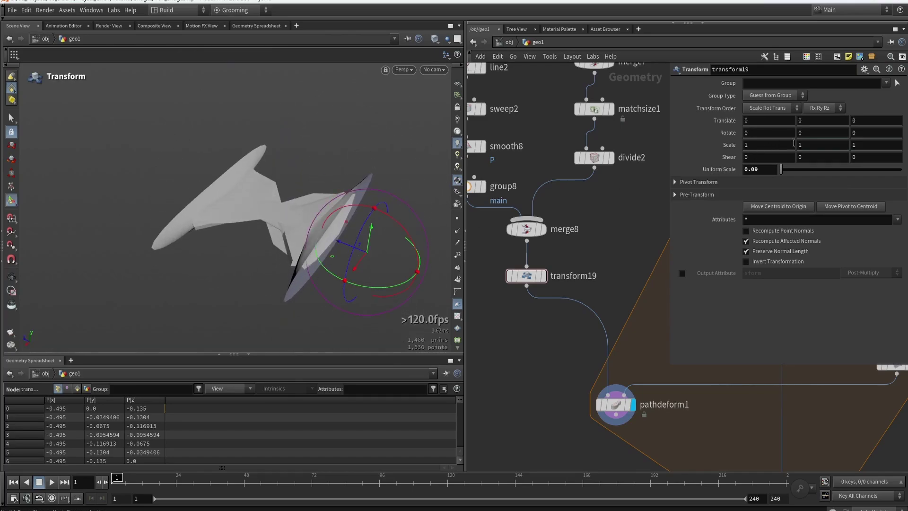
Set transform19's Y rotation to 90.
click(541, 275)
click(800, 133)
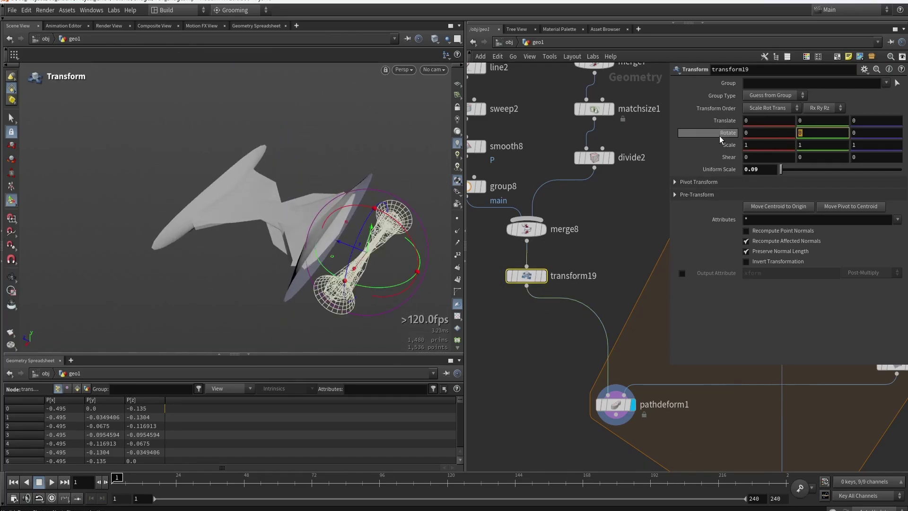
text(90)
key(Return)
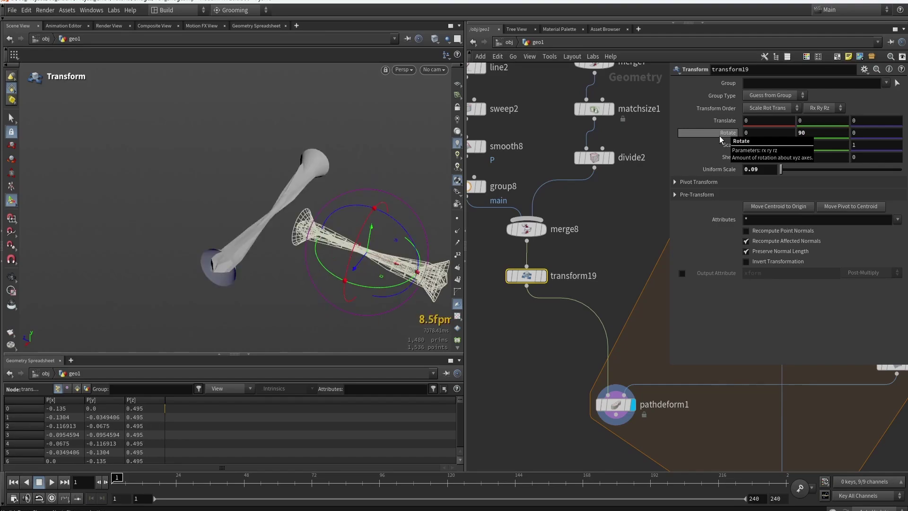
click(549, 360)
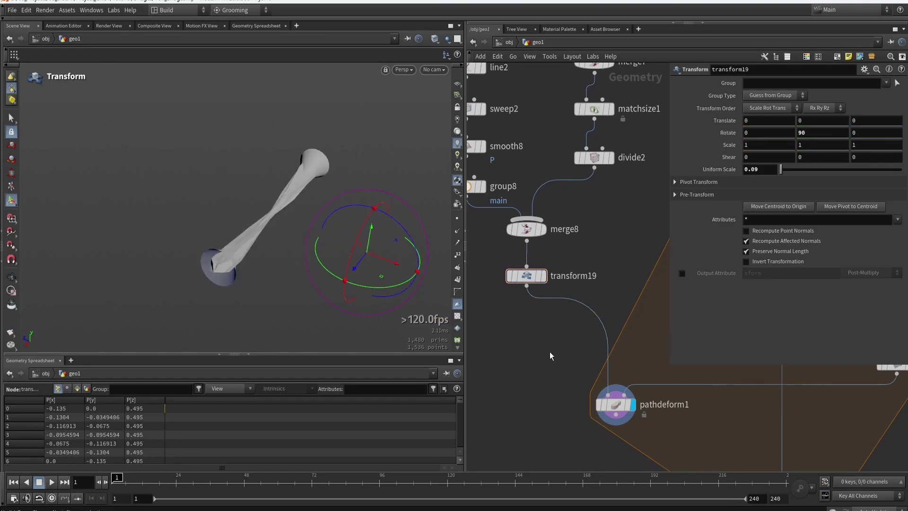
Set transform19's Uniform Scale to 0.08 and inspect the deformed strand.
mouse_move(787, 174)
mouse_down()
mouse_move(804, 175)
mouse_move(781, 174)
mouse_up()
key(Escape)
drag(265, 217, 345, 225)
key(Return)
Connect pathdeform1 to foreach_end2 and display the block end to inspect the strands on all lines.
drag(675, 366, 803, 357)
scroll(554, 207, down, 3)
middle_drag(475, 162, 537, 214)
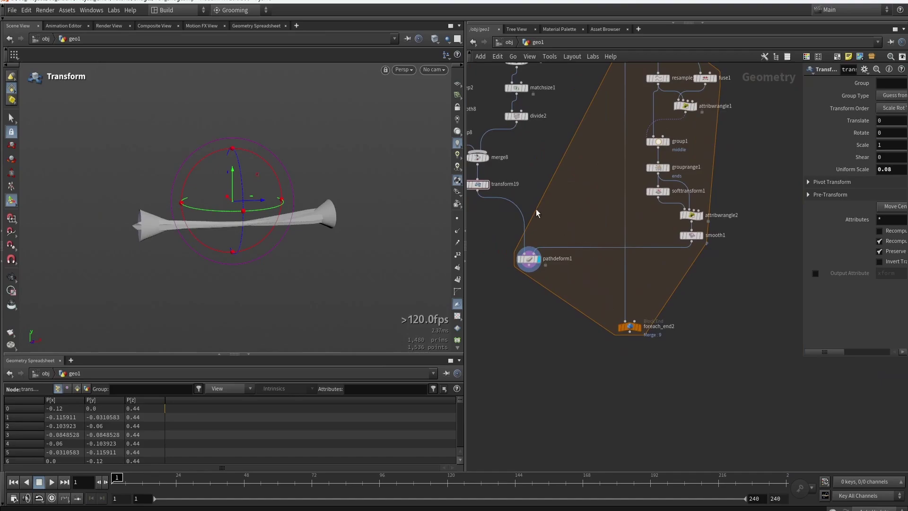
scroll(528, 260, up, 5)
drag(528, 260, 704, 360)
click(720, 373)
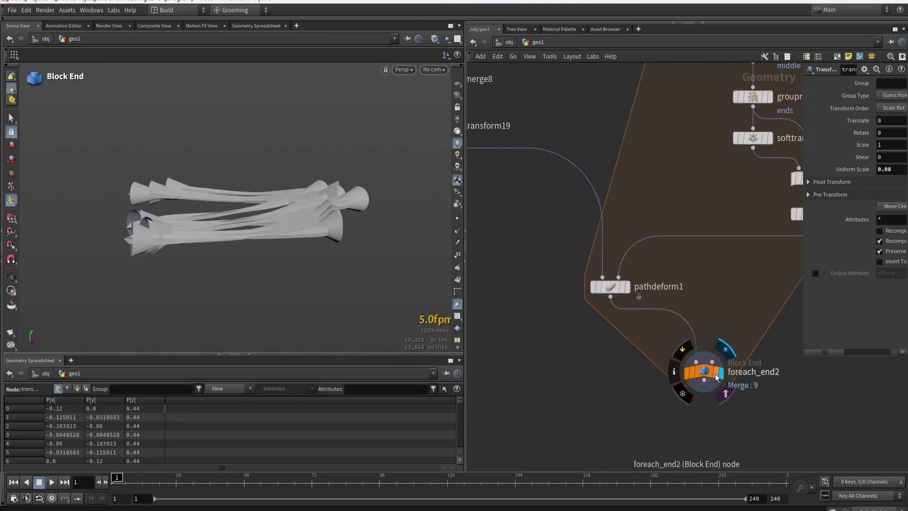
key(Escape)
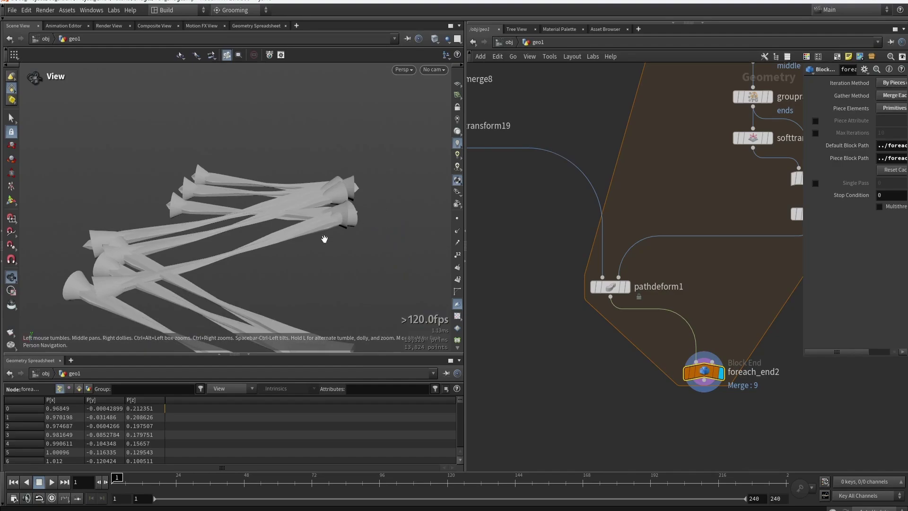